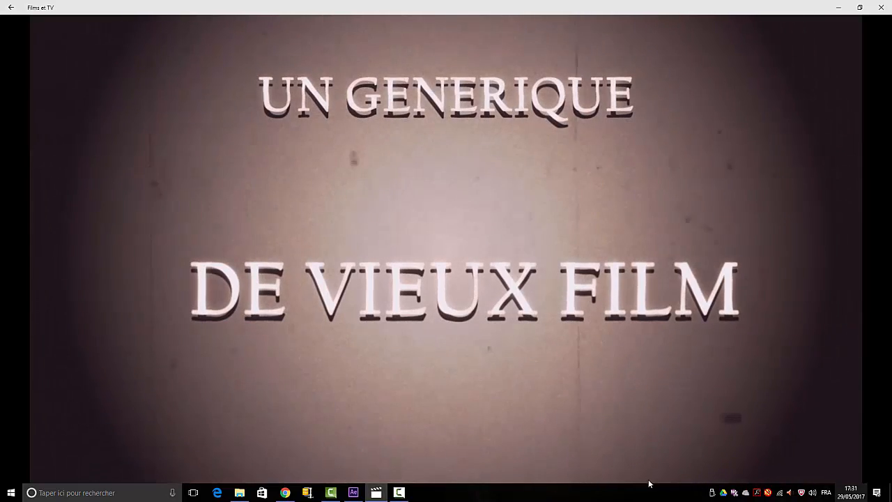
# Close the finished title video and preview the scratched-film clip from the tuto_old _cine folder.
pyautogui.click(447, 468)
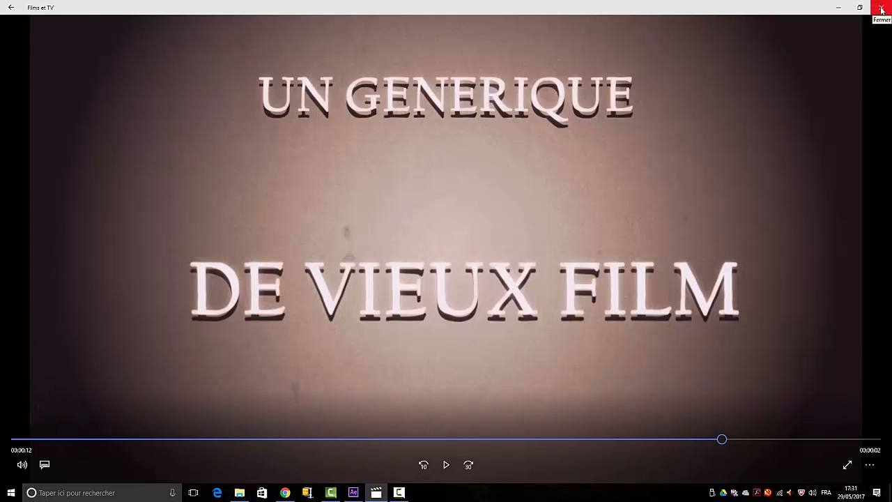
pyautogui.click(882, 8)
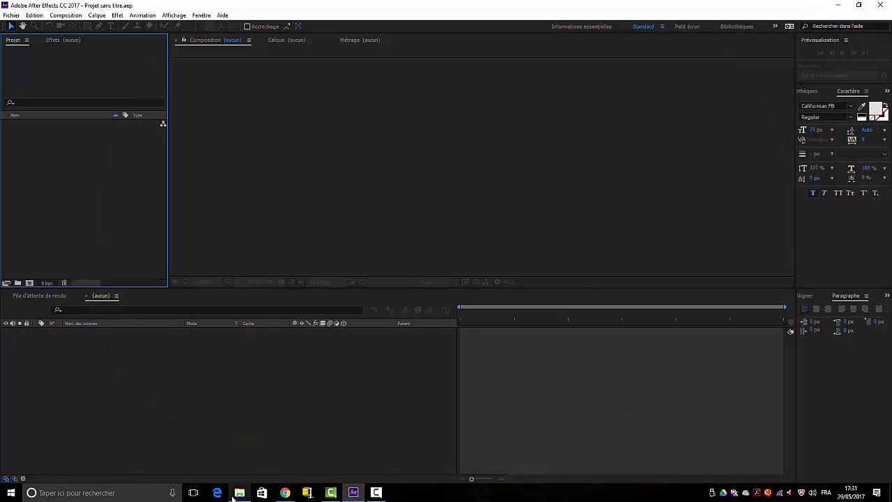
pyautogui.moveTo(242, 495)
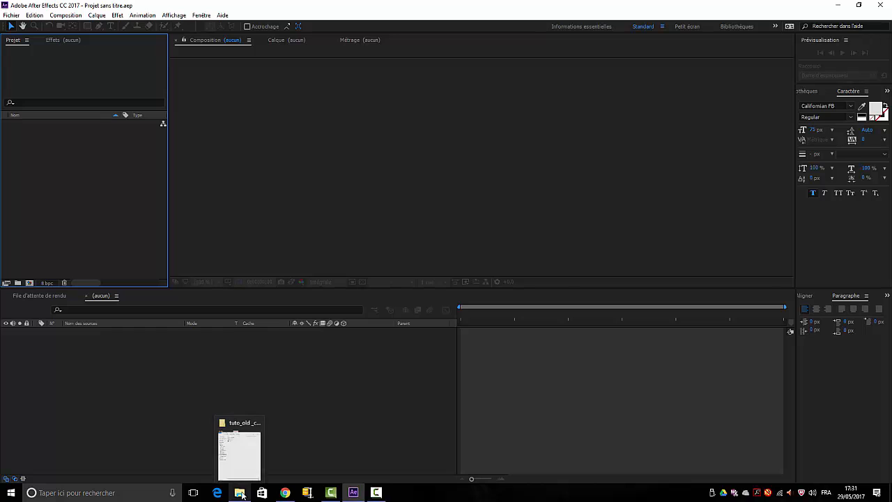
pyautogui.click(242, 495)
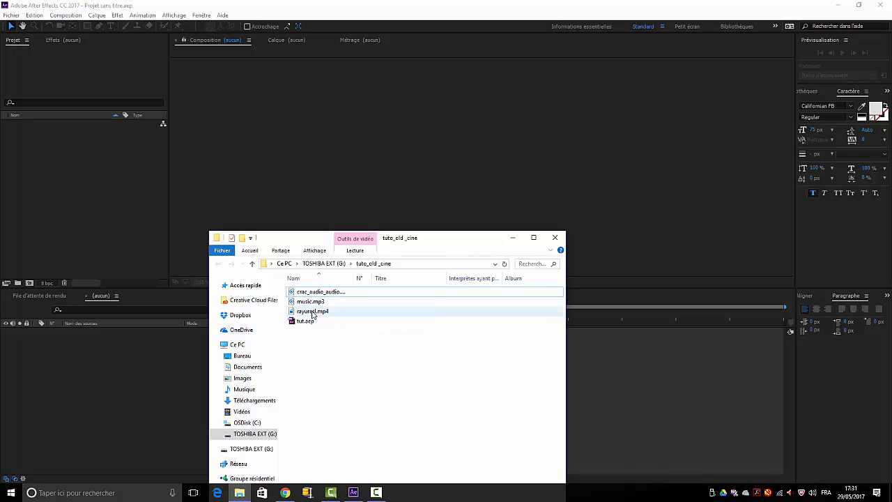
pyautogui.doubleClick(311, 313)
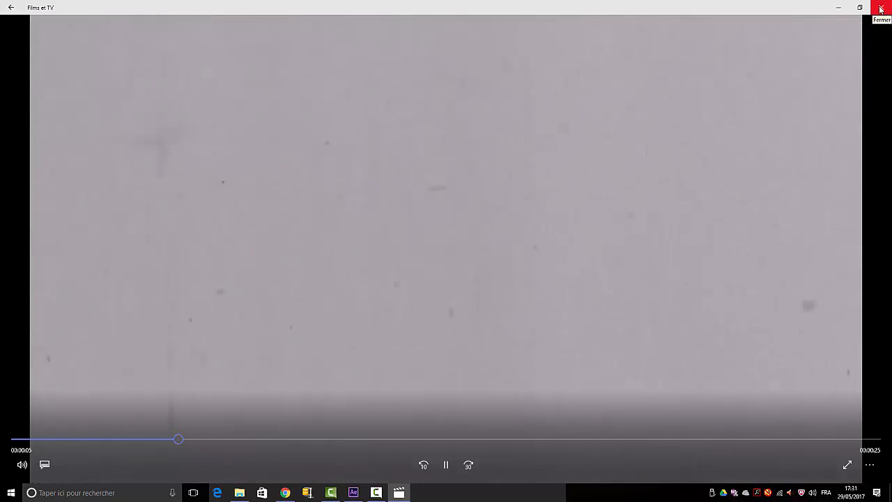
pyautogui.click(880, 9)
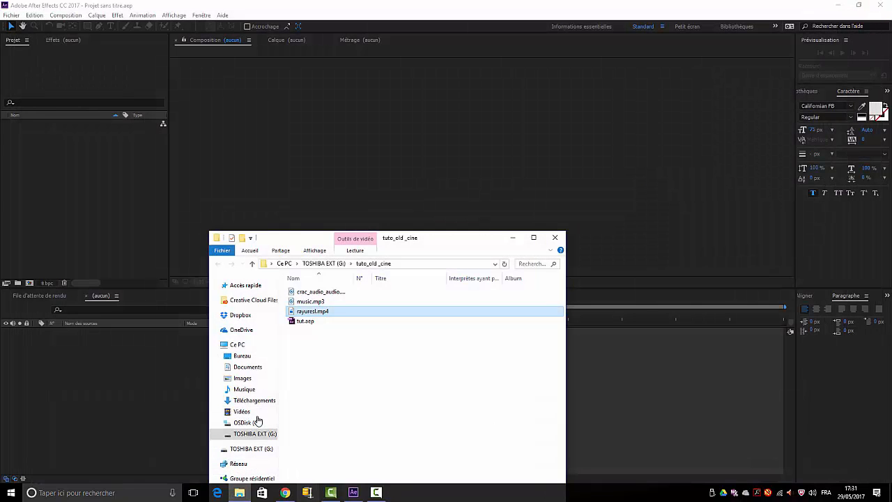
# Listen to the crac_audio_audio crackle sound and music.mp3, and close the source folder.
pyautogui.doubleClick(305, 292)
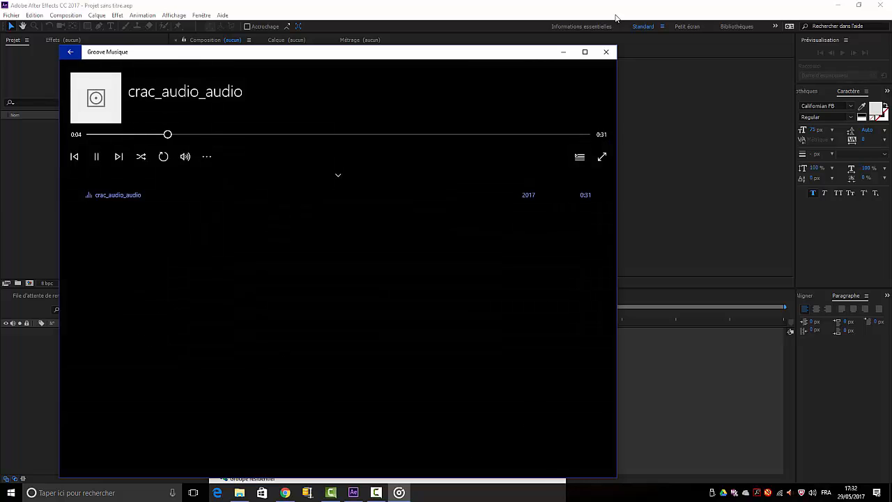
pyautogui.click(608, 54)
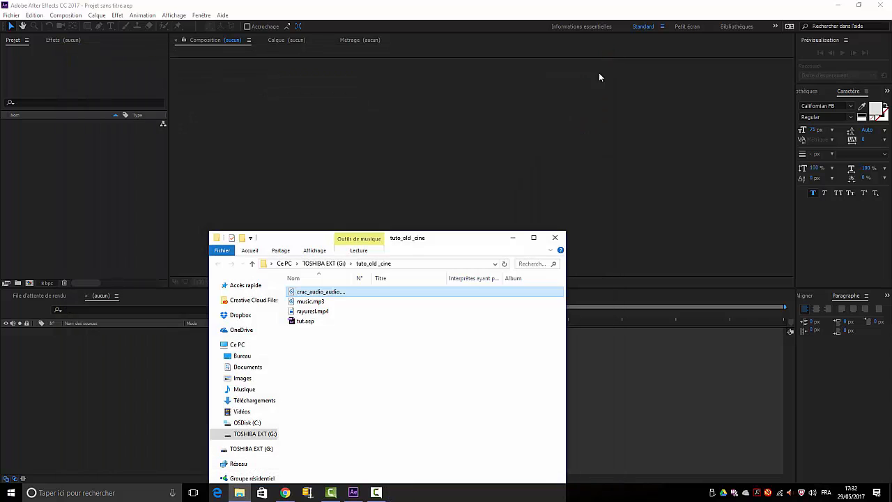
pyautogui.doubleClick(300, 302)
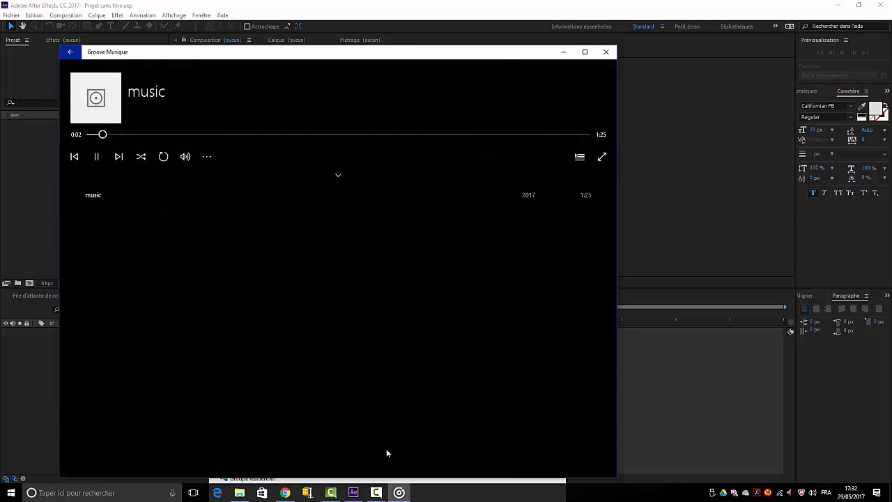
pyautogui.click(604, 54)
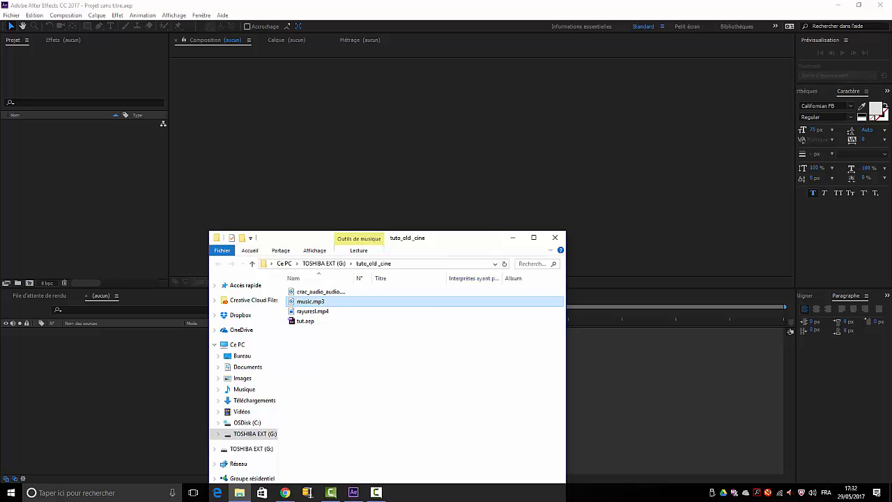
pyautogui.click(555, 238)
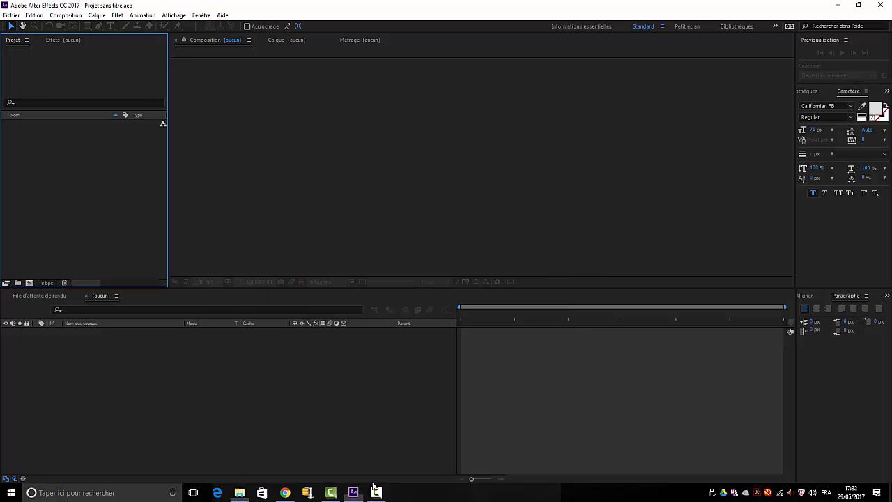
# Switch to Chrome and play the YouTube video "old film look paper texture - HD overlay".
pyautogui.click(285, 493)
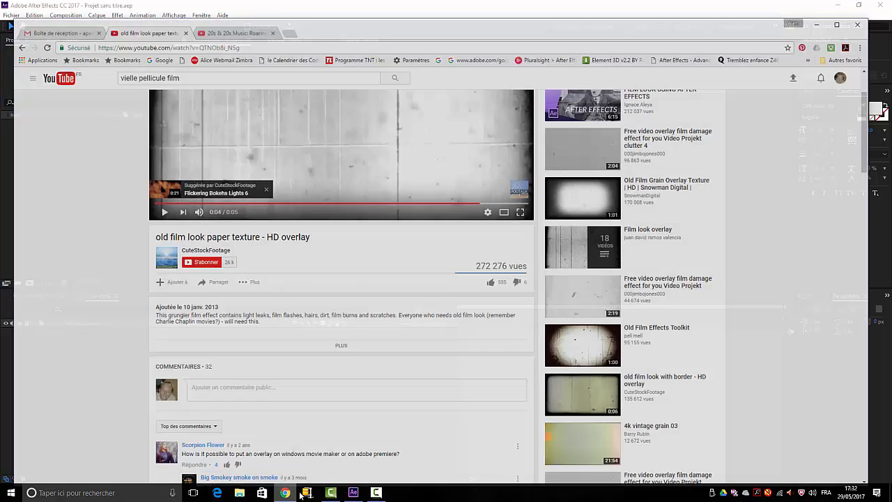
pyautogui.scroll(2, 772, 189)
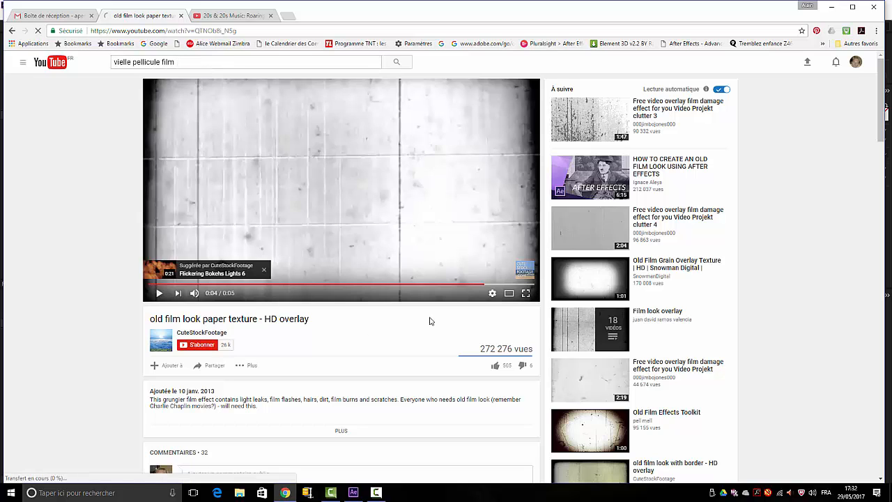
pyautogui.click(265, 270)
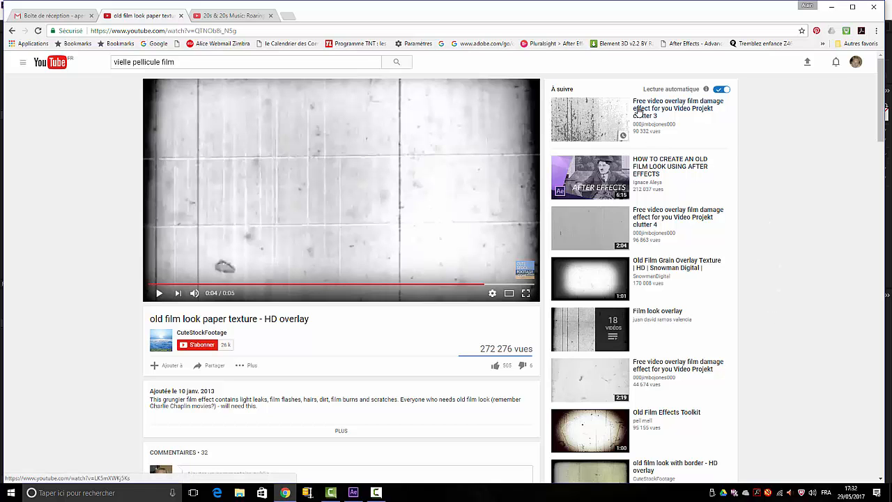
pyautogui.scroll(-2, 638, 111)
pyautogui.scroll(2, 638, 110)
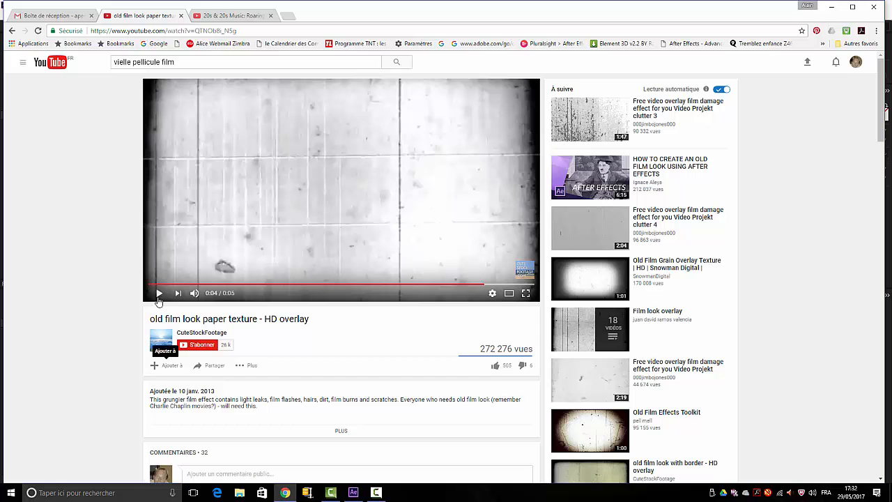
pyautogui.click(159, 293)
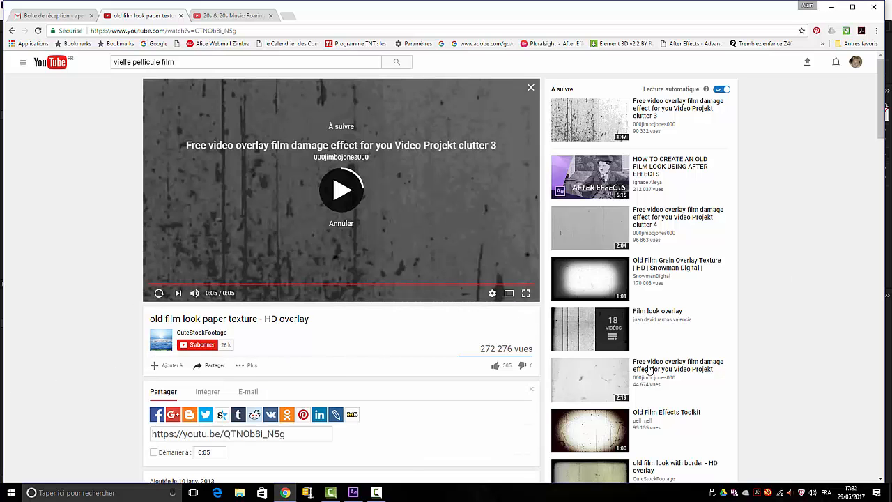
# Open the suggested video "old film look with border - HD overlay" and pause it after a short preview.
pyautogui.scroll(-1, 648, 369)
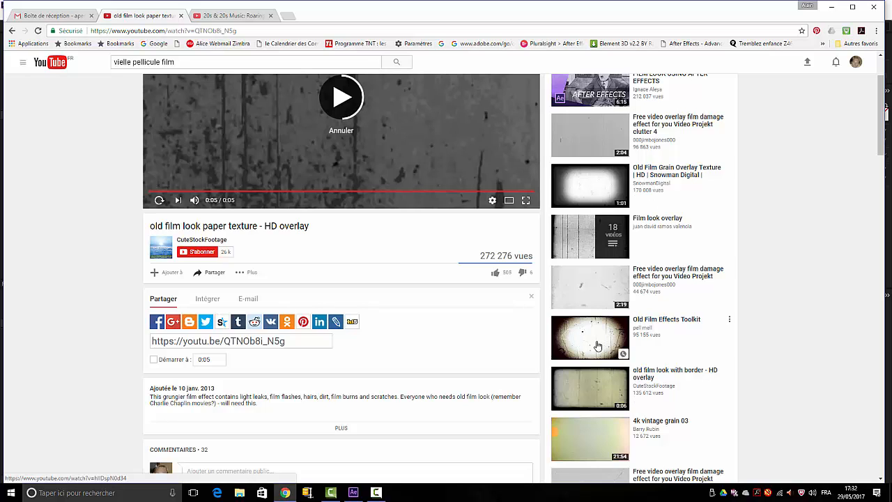
pyautogui.click(589, 393)
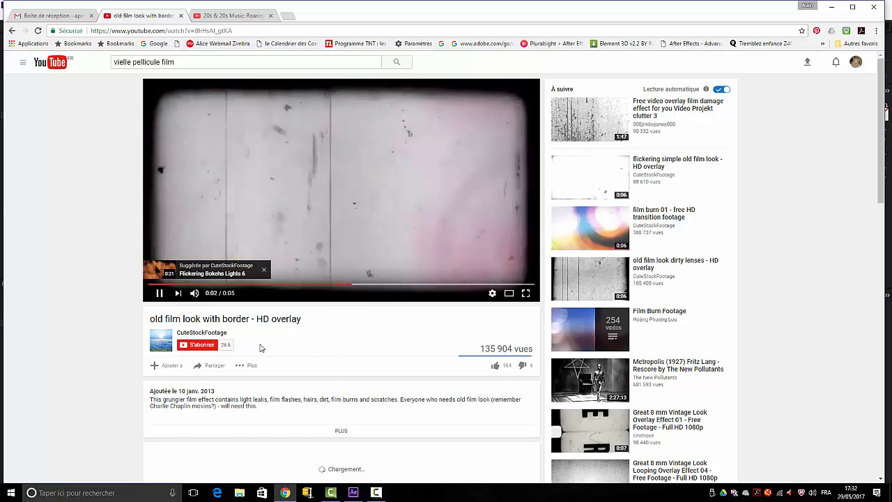
pyautogui.click(160, 293)
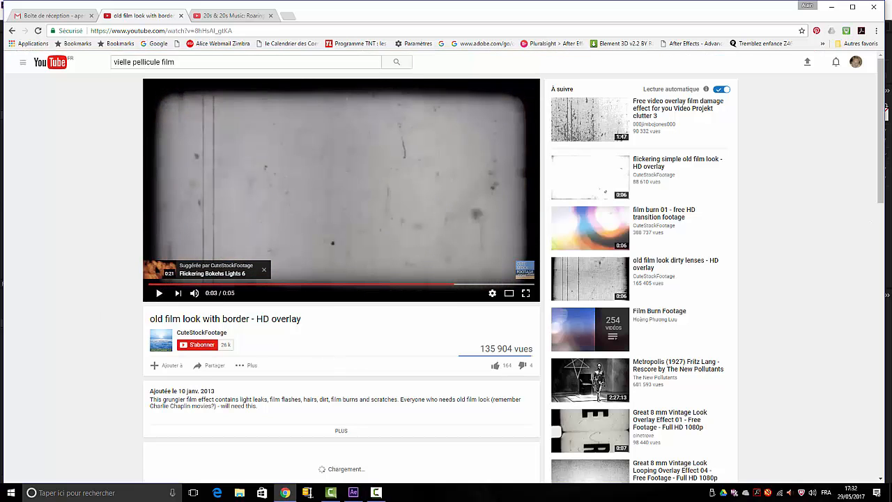
# Preview "Free video overlay film damage effect for you Video Projekt clutter 3", skipping its ad, and look through the related overlays.
pyautogui.click(655, 122)
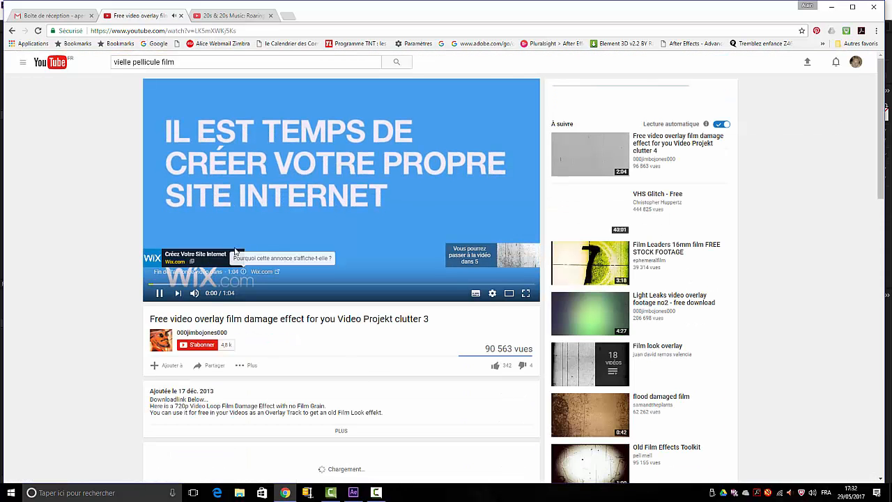
pyautogui.click(237, 256)
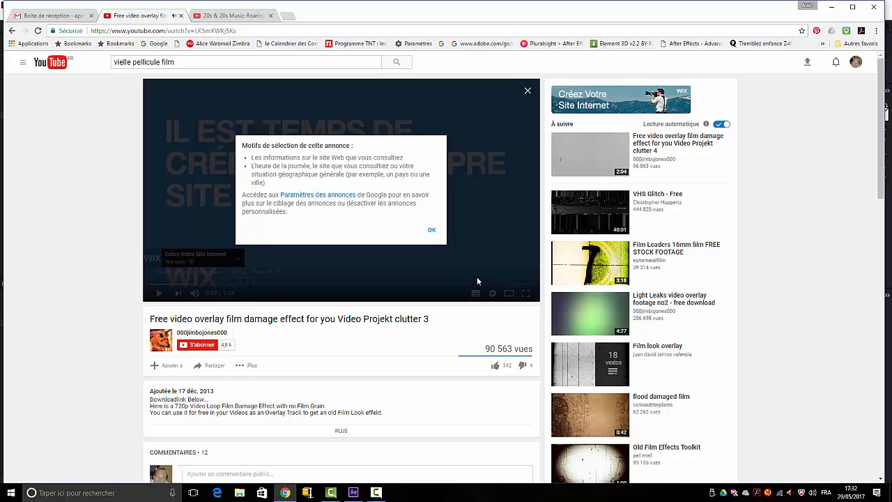
pyautogui.click(431, 233)
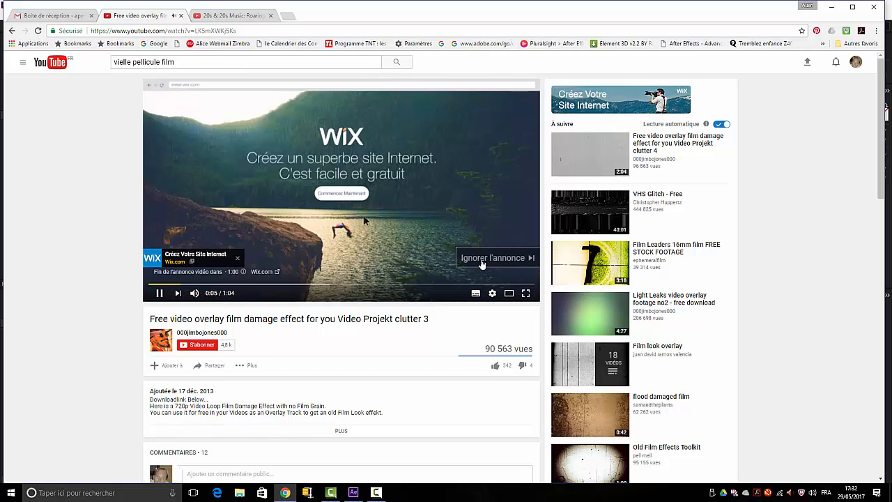
pyautogui.click(486, 259)
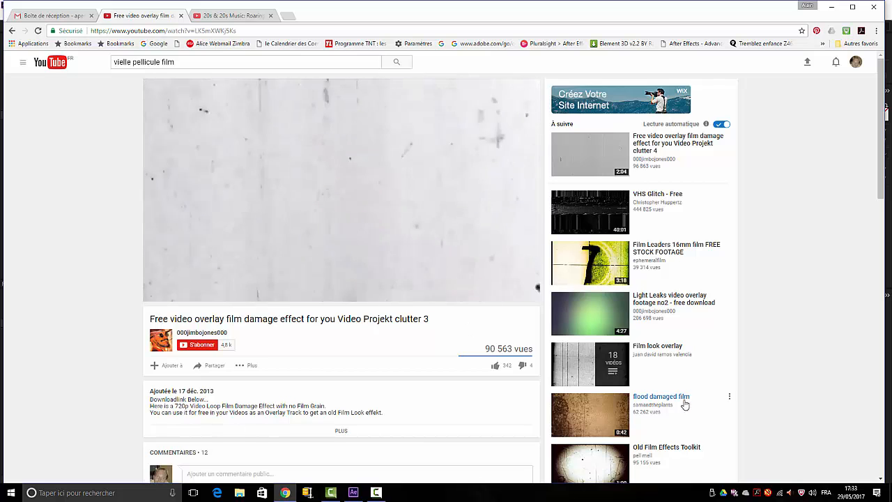
pyautogui.scroll(-1, 711, 345)
pyautogui.scroll(-3, 711, 344)
pyautogui.scroll(4, 711, 344)
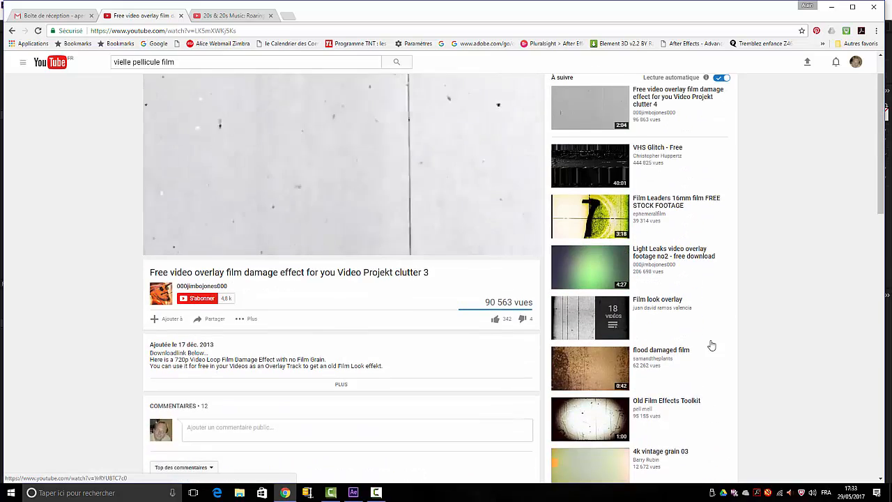
# Play a short passage of the Roaring 20s music playlist on YouTube and close the browser.
pyautogui.click(228, 16)
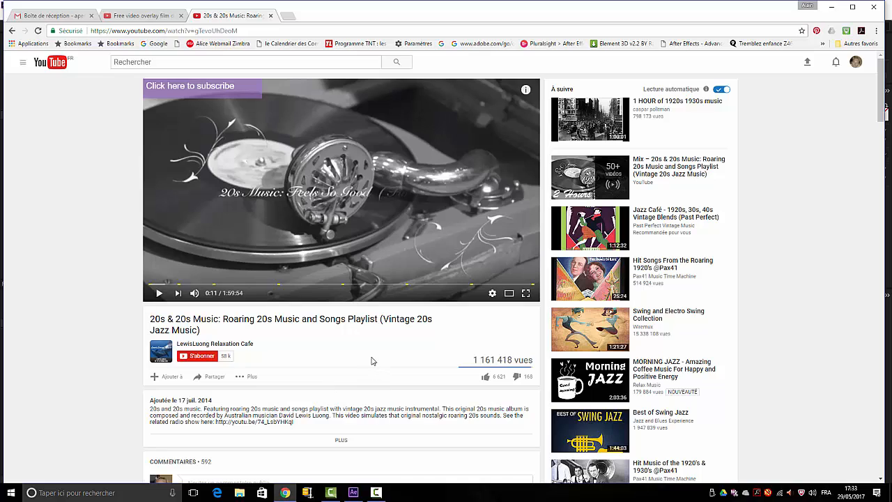
pyautogui.click(159, 293)
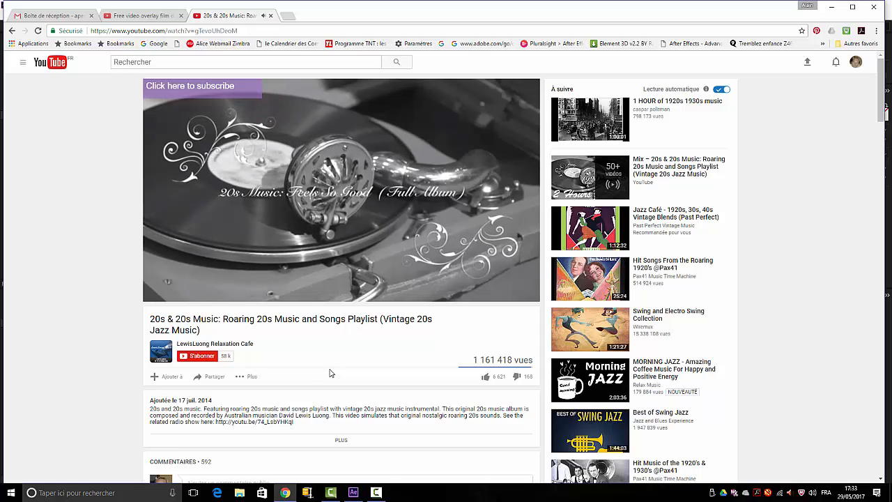
pyautogui.moveTo(156, 296)
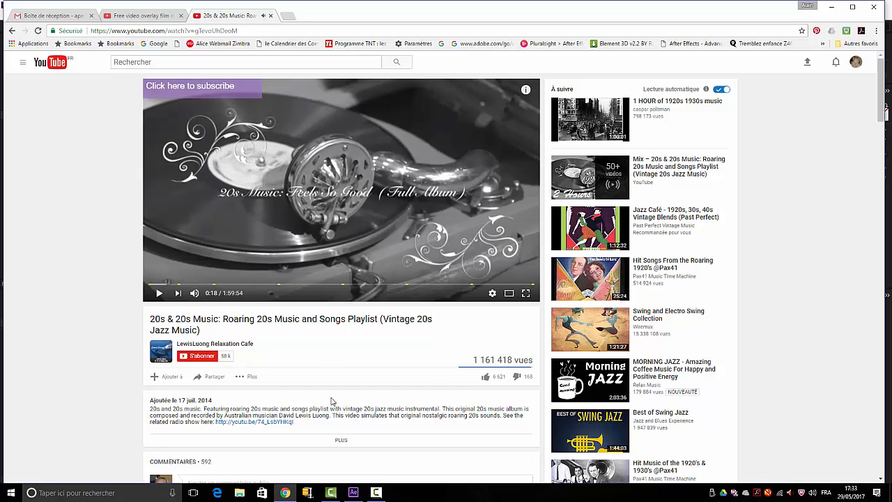
pyautogui.click(271, 15)
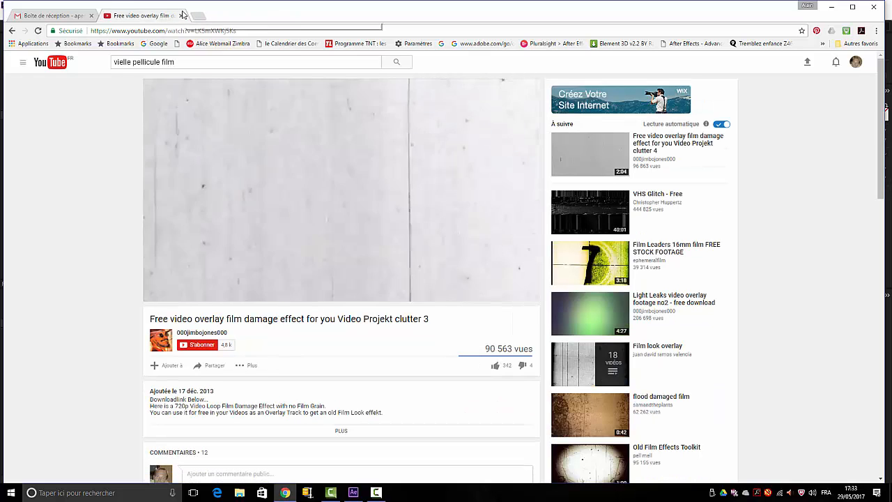
pyautogui.click(873, 8)
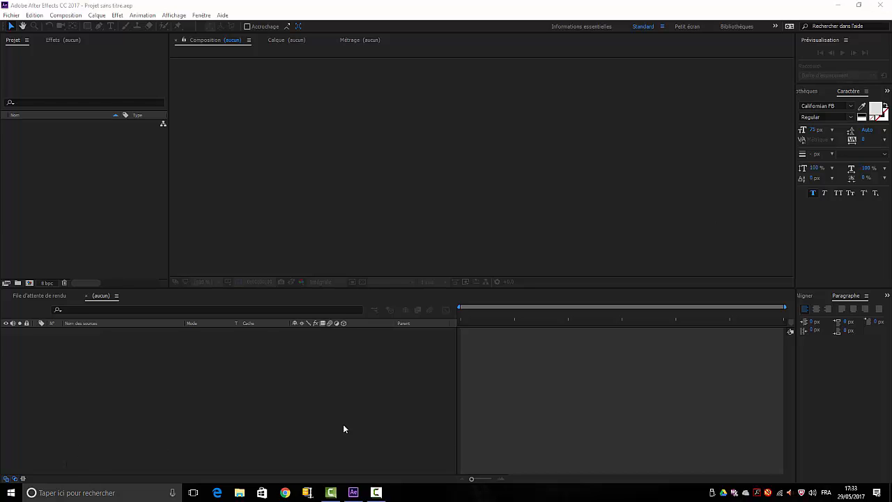
# Create Composition 1 with the HDV/HDTV 720 25 preset, 1280 x 720 px, 25 fps and a 15-second duration.
pyautogui.click(65, 15)
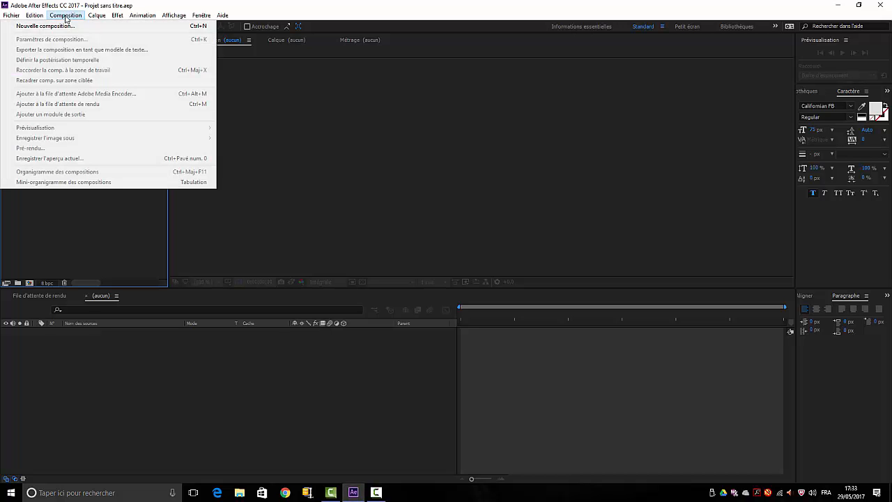
pyautogui.click(62, 26)
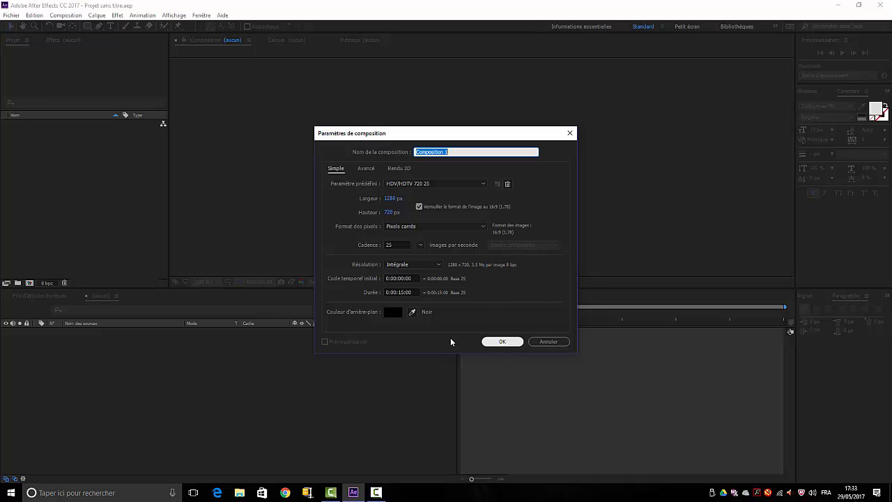
pyautogui.click(502, 341)
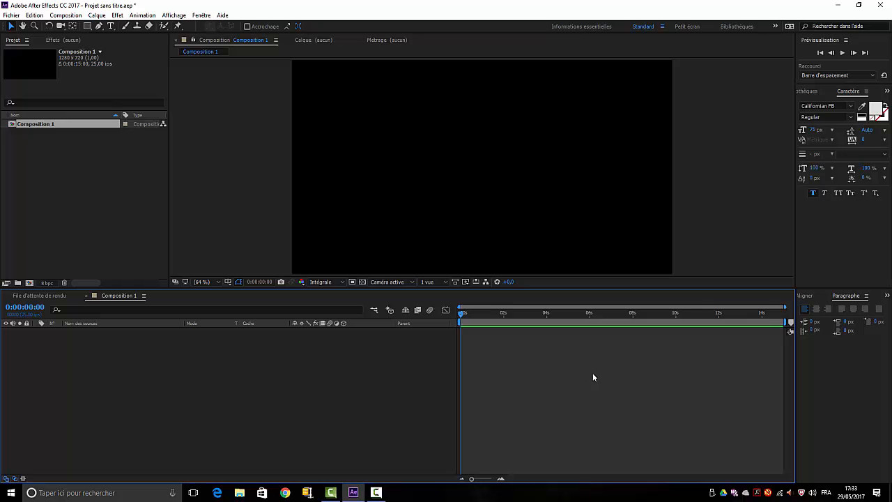
# Add a new empty text layer to Composition 1.
pyautogui.click(97, 15)
pyautogui.moveTo(98, 26)
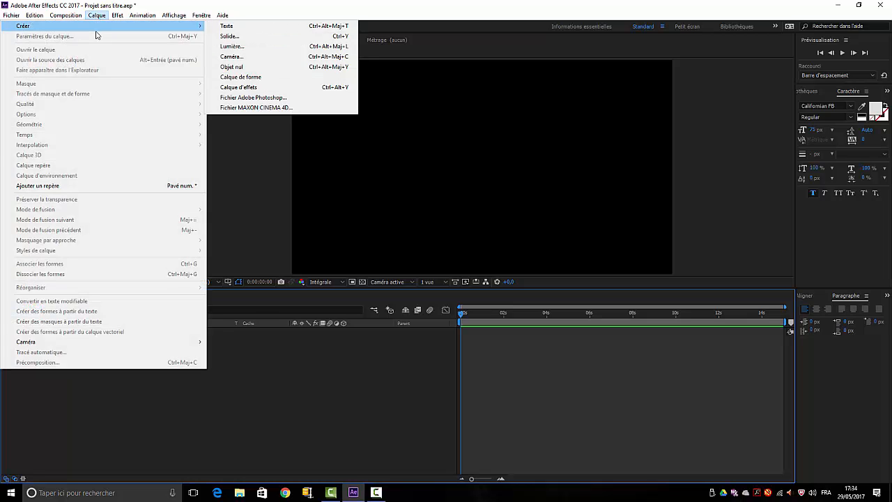
pyautogui.click(244, 27)
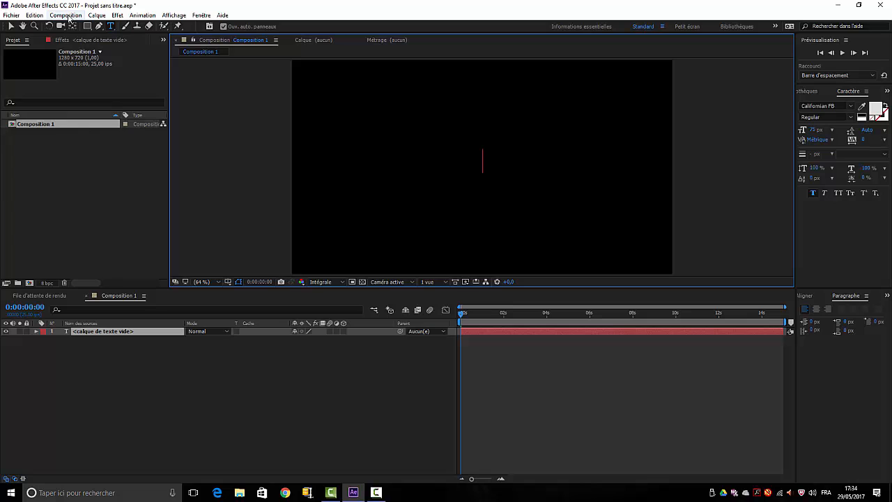
# Undo the new empty text layer and create a dark red solid at composition size, 1280 x 720 px.
pyautogui.click(42, 16)
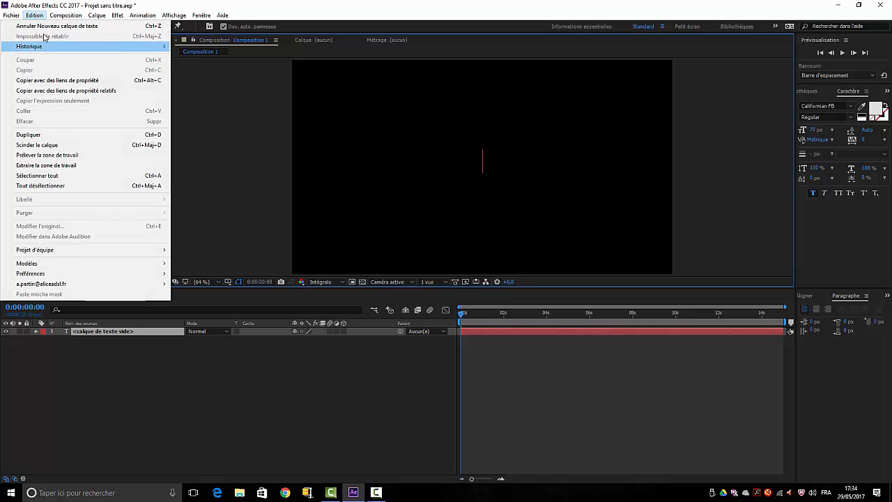
pyautogui.click(53, 25)
pyautogui.click(106, 15)
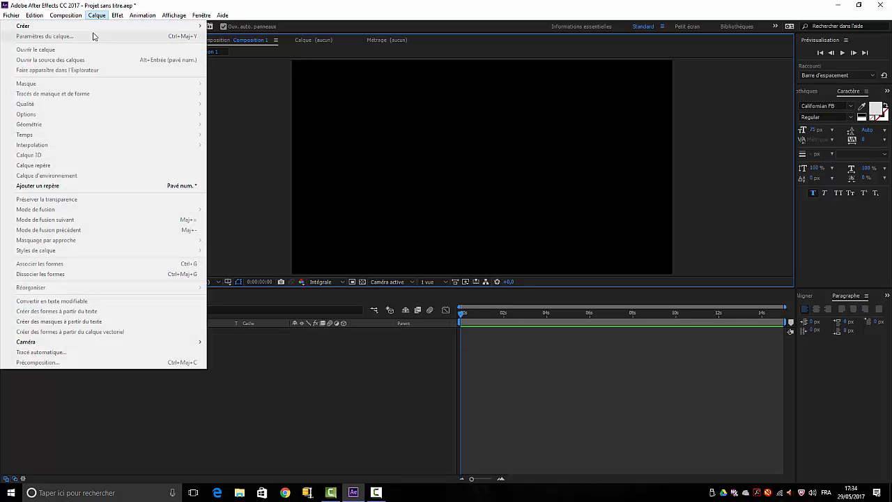
pyautogui.moveTo(193, 30)
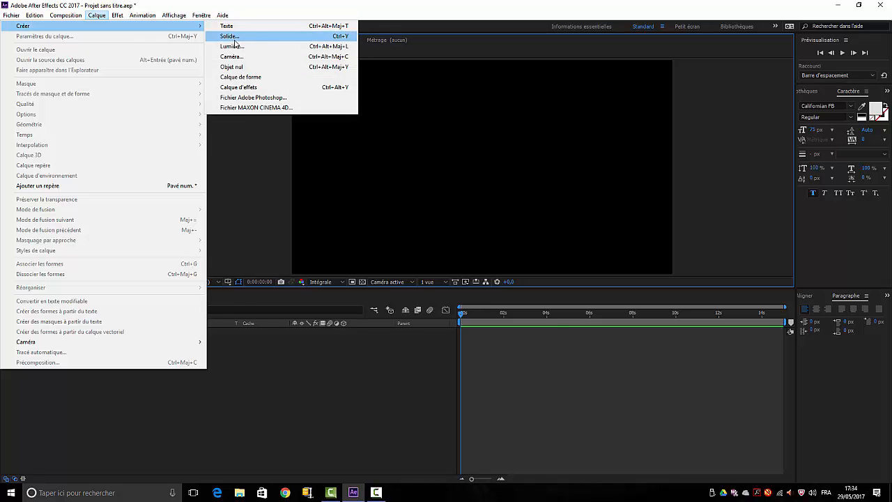
pyautogui.click(230, 35)
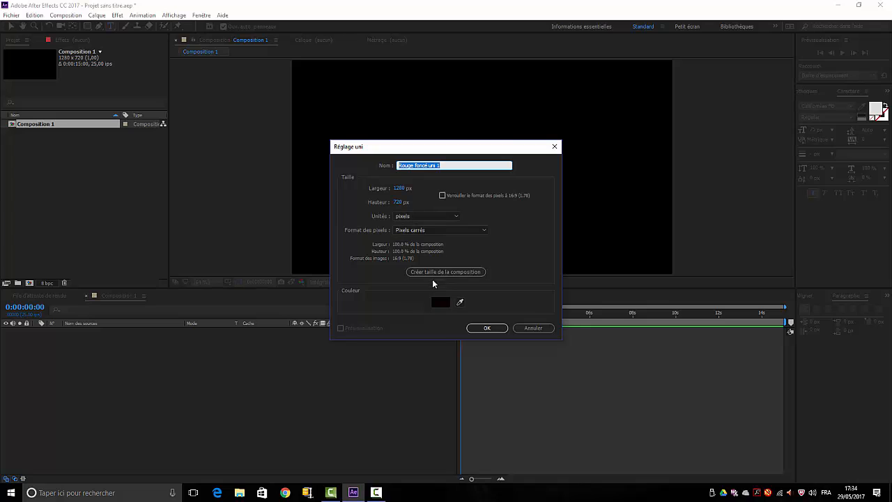
pyautogui.click(432, 272)
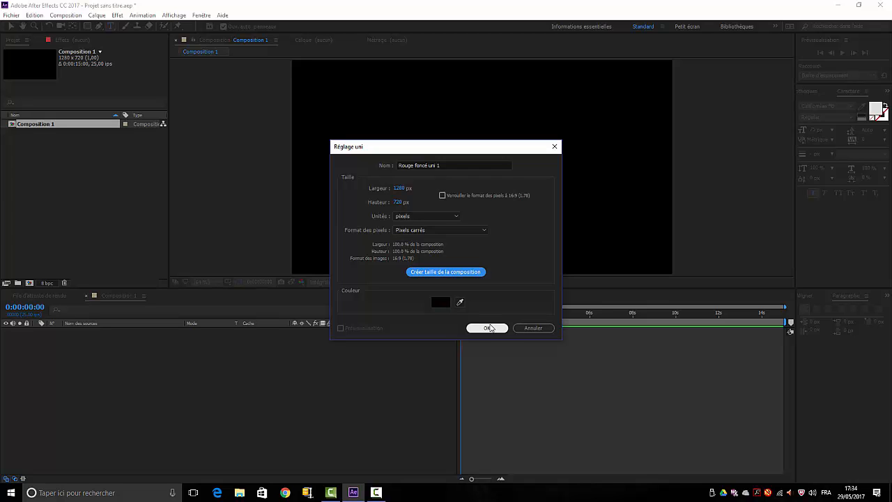
pyautogui.click(487, 329)
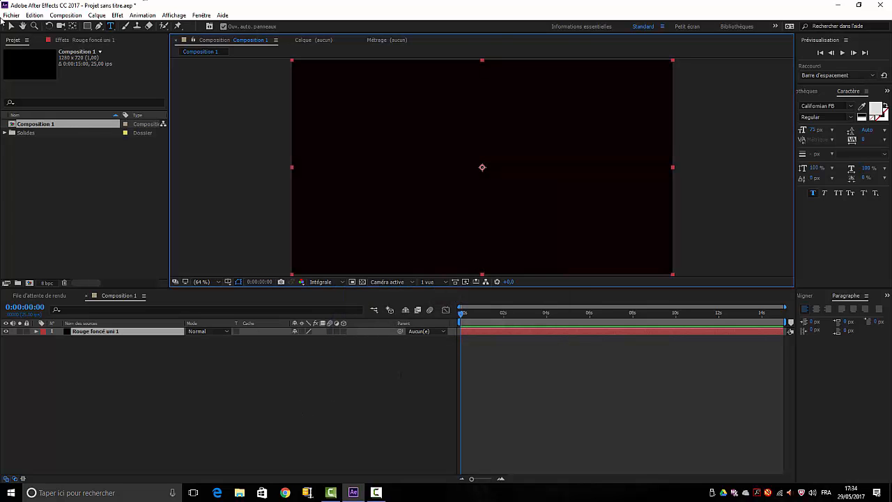
# Apply the Gamme des dégradés effect to the solid, with its start point at 640, 360 and type Radial.
pyautogui.click(117, 16)
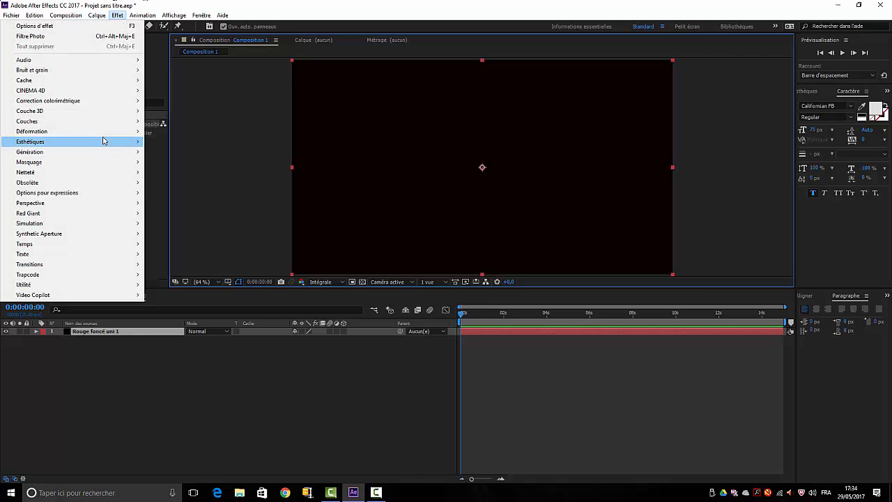
pyautogui.moveTo(101, 152)
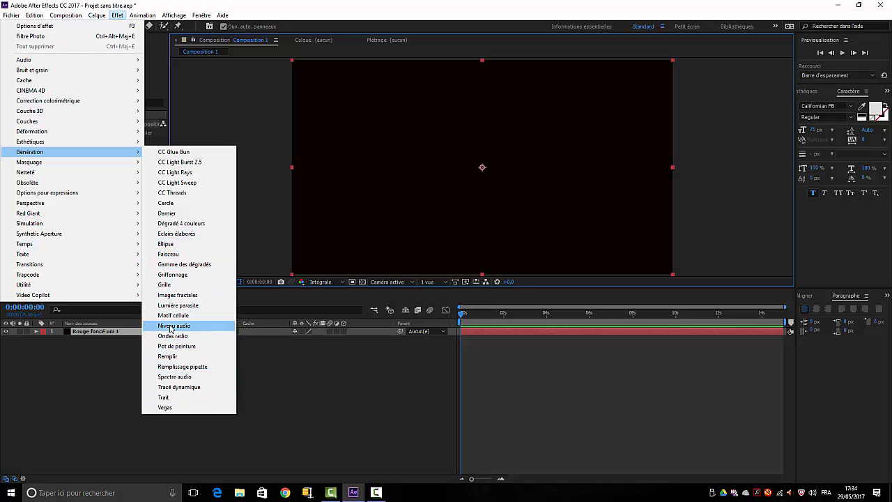
pyautogui.click(163, 265)
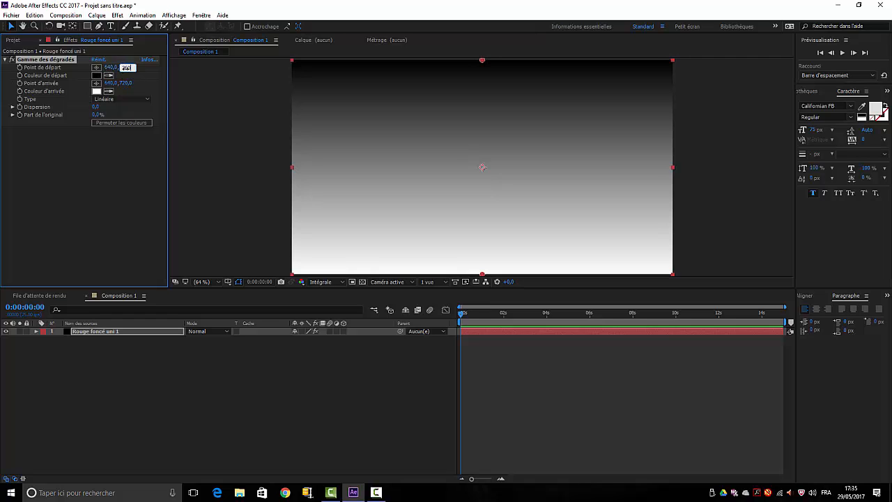
pyautogui.click(124, 180)
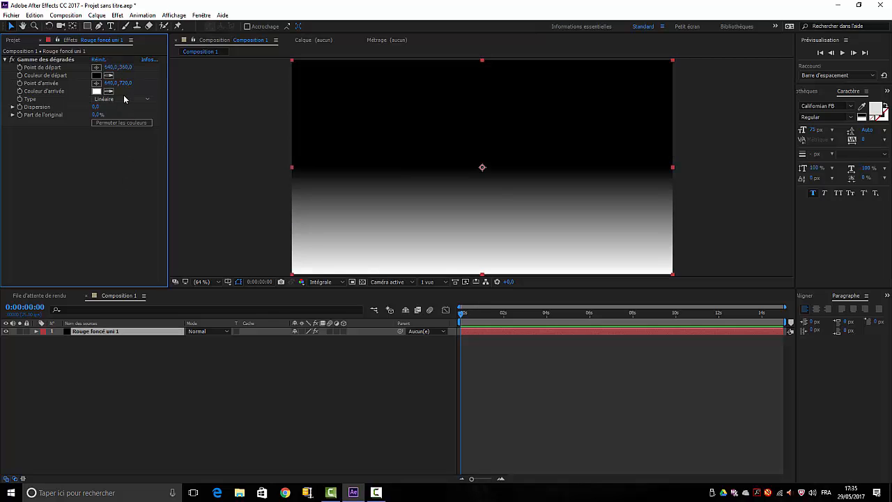
pyautogui.click(148, 99)
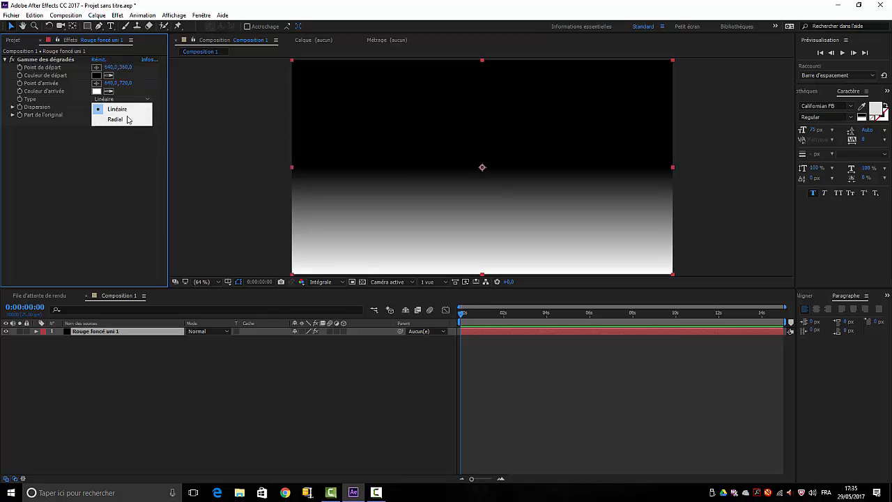
pyautogui.click(115, 120)
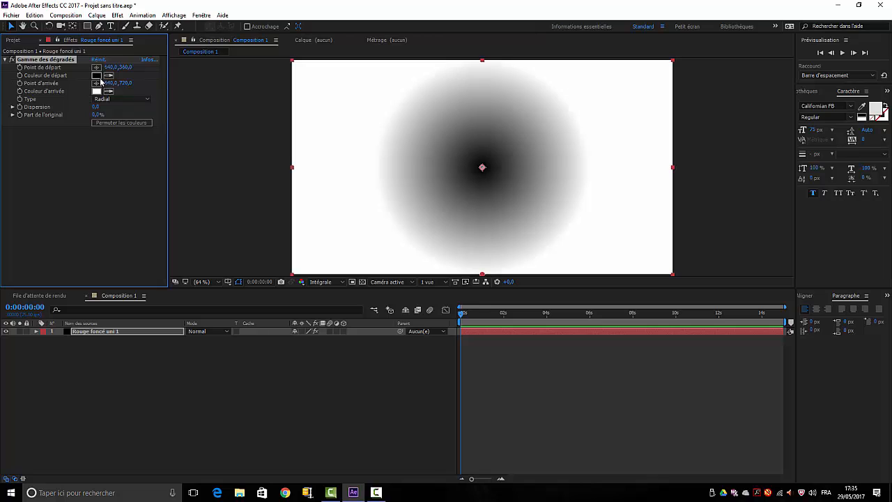
# Set the gradient's start colour to light grey B0AEAE and its end colour to near-black 0C0C0C.
pyautogui.click(96, 76)
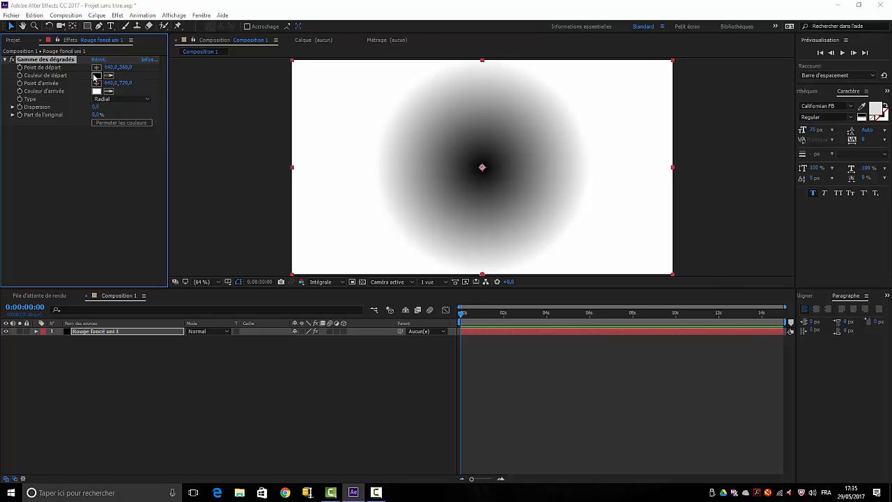
pyautogui.click(527, 256)
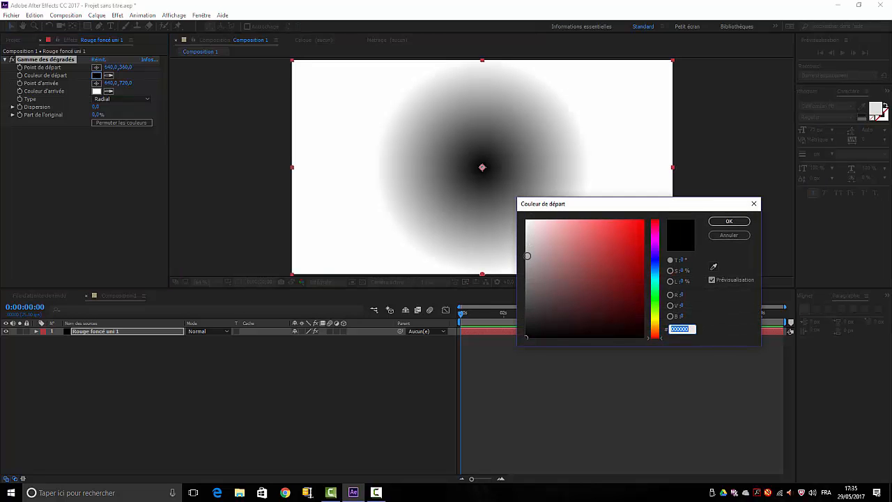
pyautogui.click(722, 223)
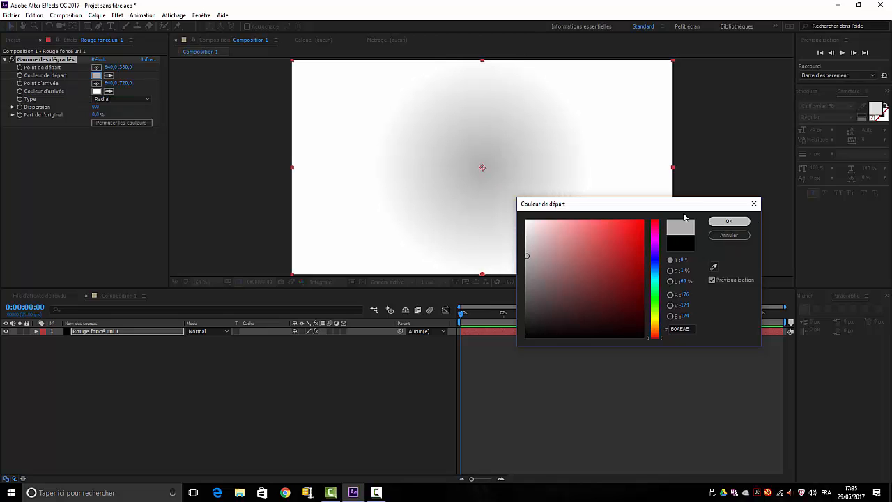
pyautogui.click(97, 91)
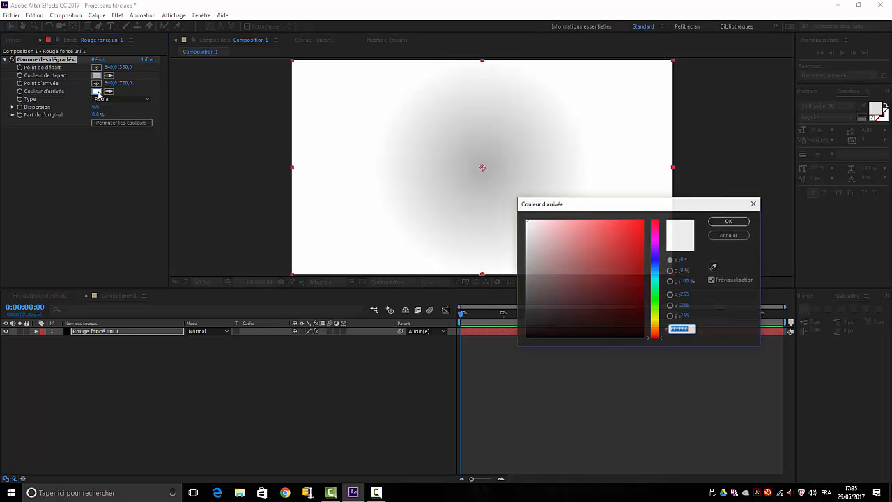
pyautogui.click(529, 332)
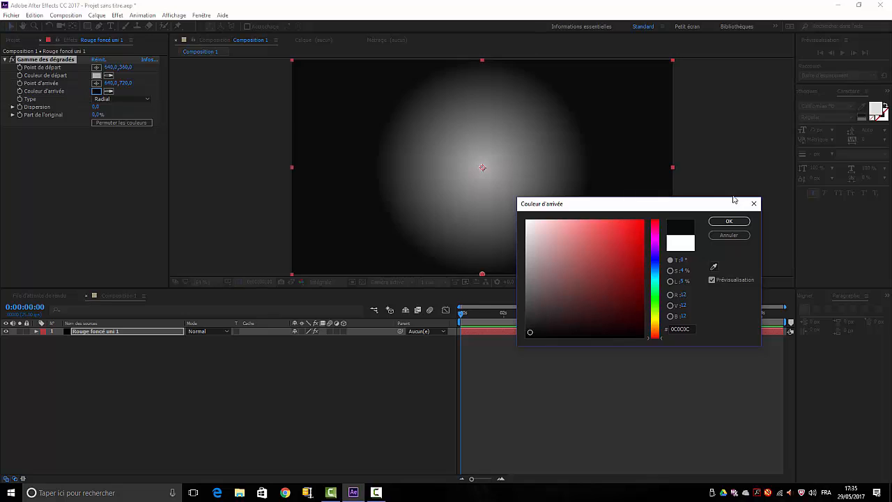
pyautogui.click(729, 221)
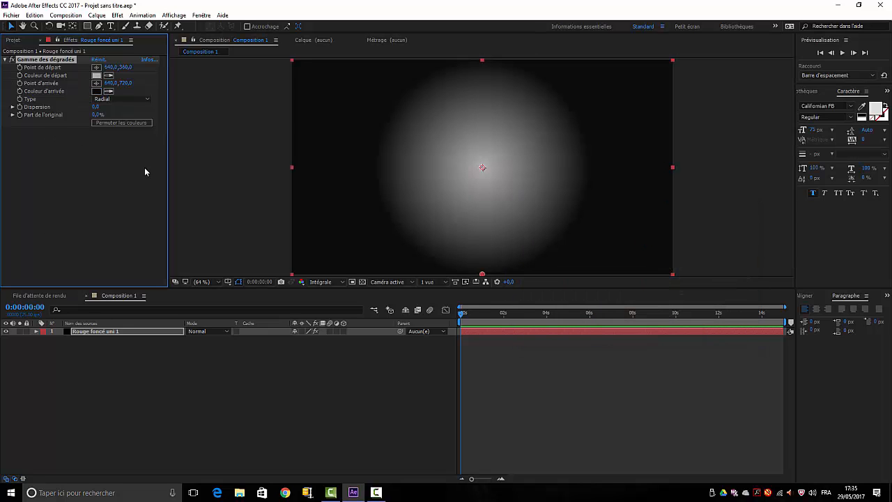
# Set the gradient's Dispersion to 30.
pyautogui.click(96, 106)
pyautogui.write('30')
pyautogui.click(125, 165)
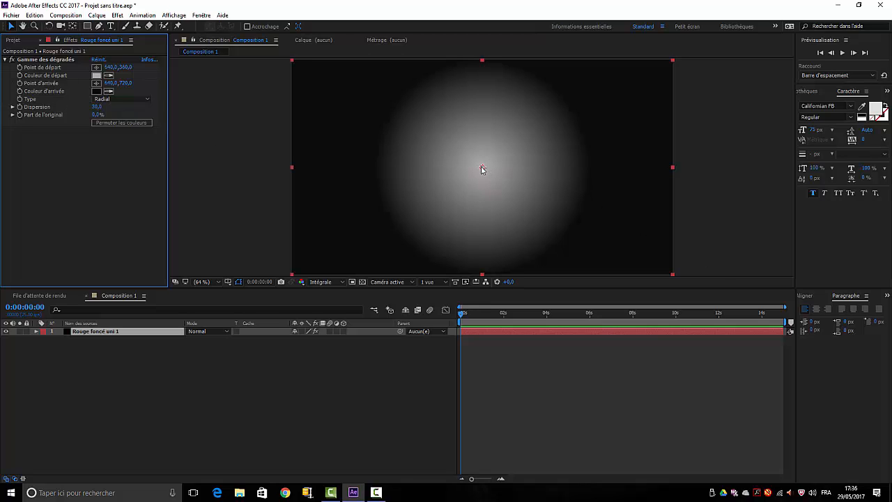
pyautogui.moveTo(482, 170); pyautogui.dragTo(463, 169)
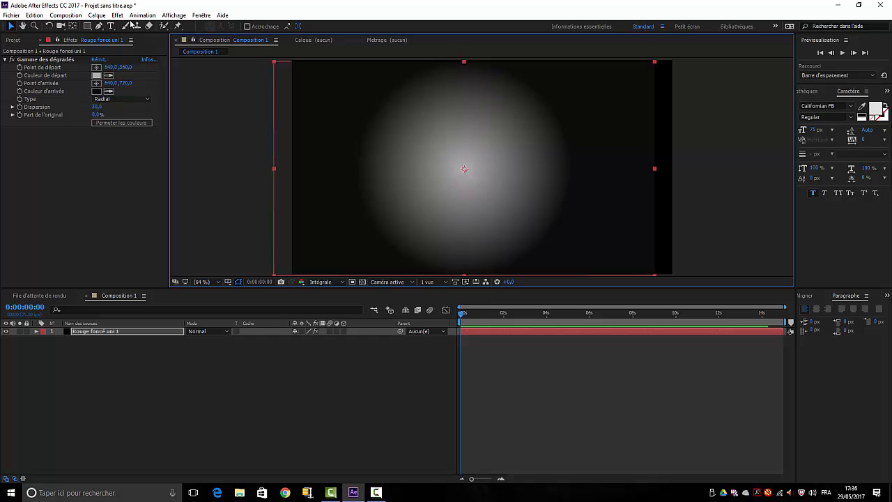
pyautogui.click(34, 15)
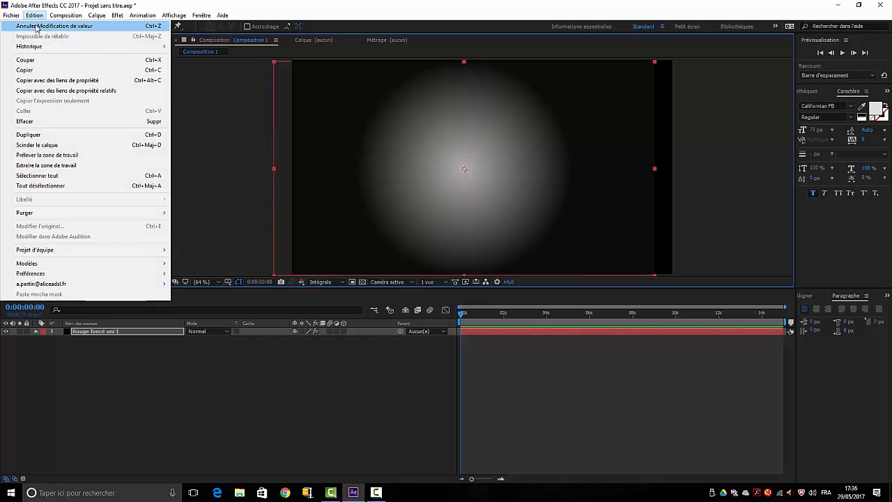
pyautogui.click(48, 24)
# Move the gradient's end point to about 80.8, 688.8, near the lower-left corner of the frame.
pyautogui.moveTo(110, 83); pyautogui.dragTo(42, 83)
pyautogui.moveTo(421, 274)
pyautogui.mouseDown()
pyautogui.moveTo(304, 266)
pyautogui.moveTo(344, 265)
pyautogui.moveTo(316, 266)
pyautogui.mouseUp()
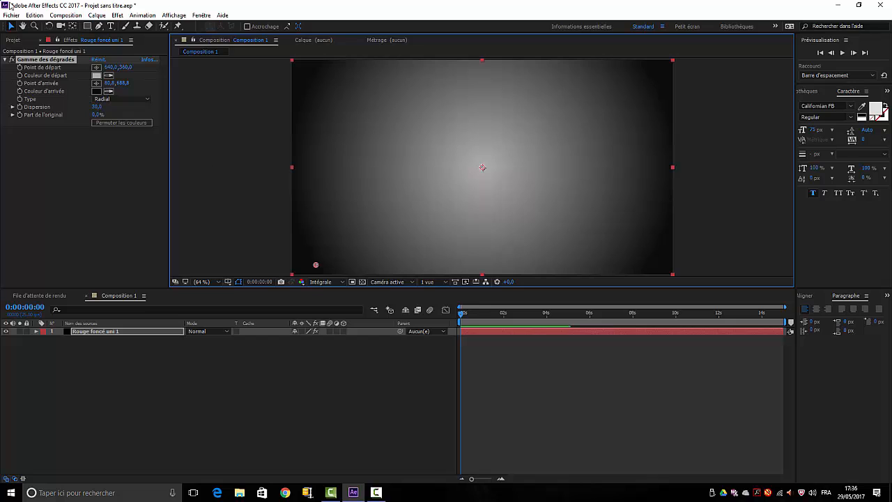
# Lighten the gradient's start colour to D6CECE.
pyautogui.click(97, 75)
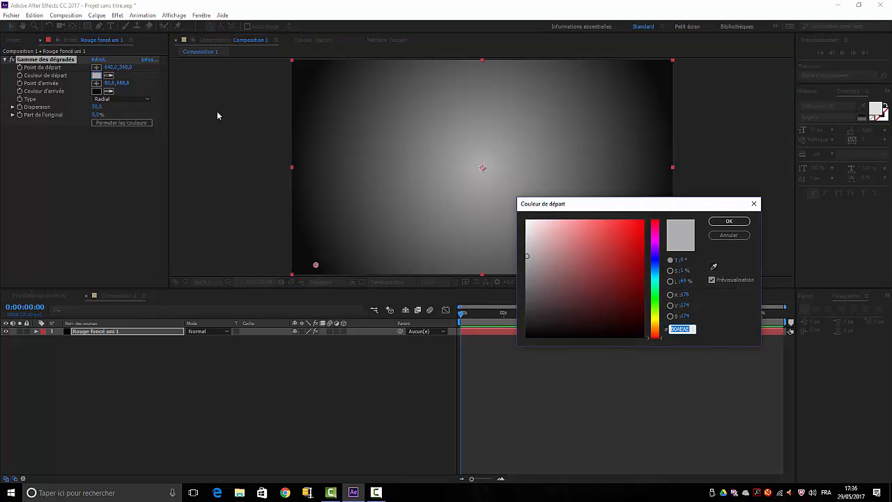
pyautogui.click(530, 239)
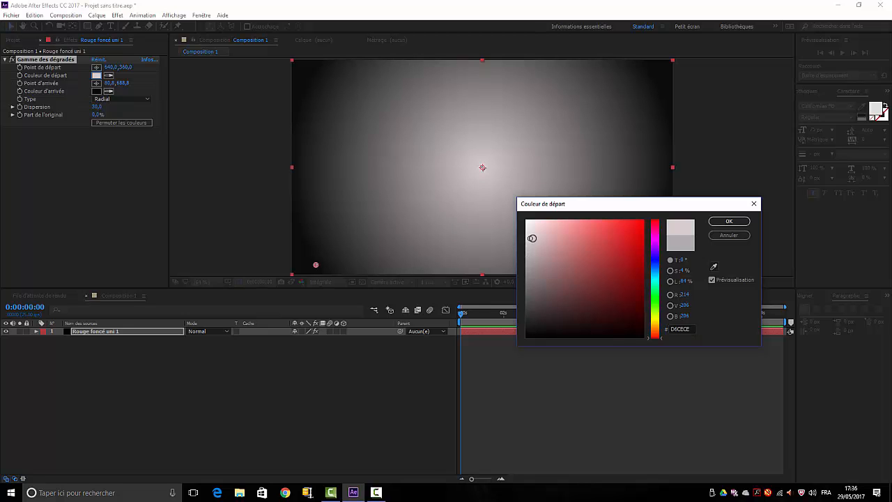
pyautogui.click(729, 221)
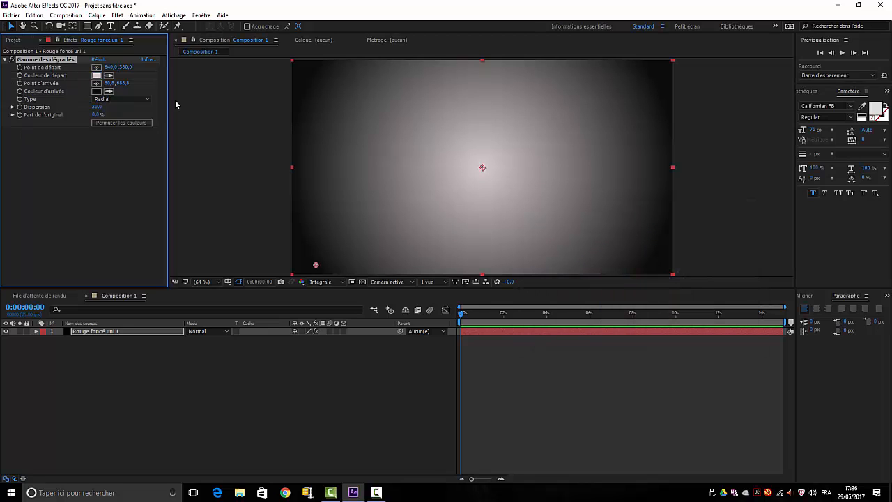
# Set the gradient's start colour to the neutral grey 959595.
pyautogui.click(97, 76)
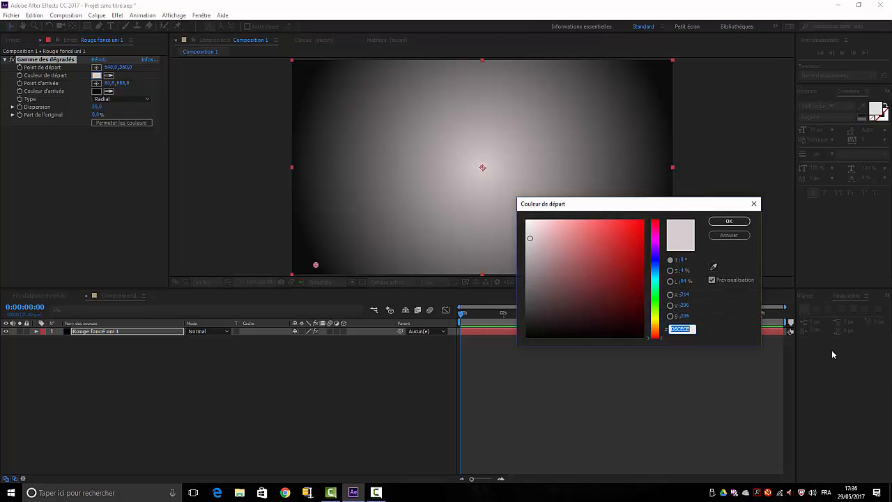
pyautogui.write('095959')
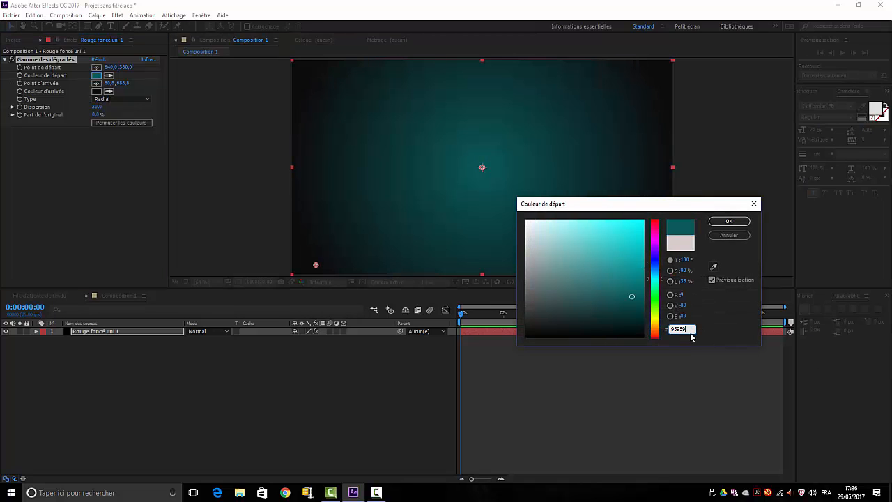
pyautogui.write('5')
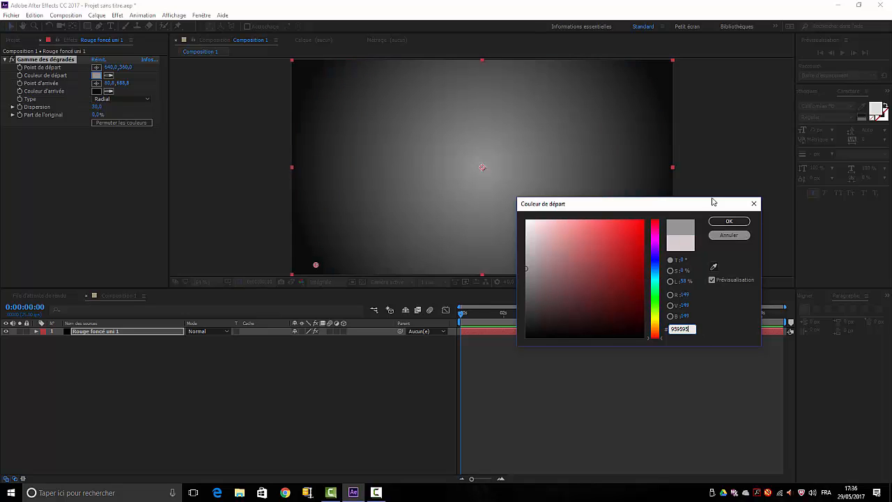
pyautogui.click(730, 222)
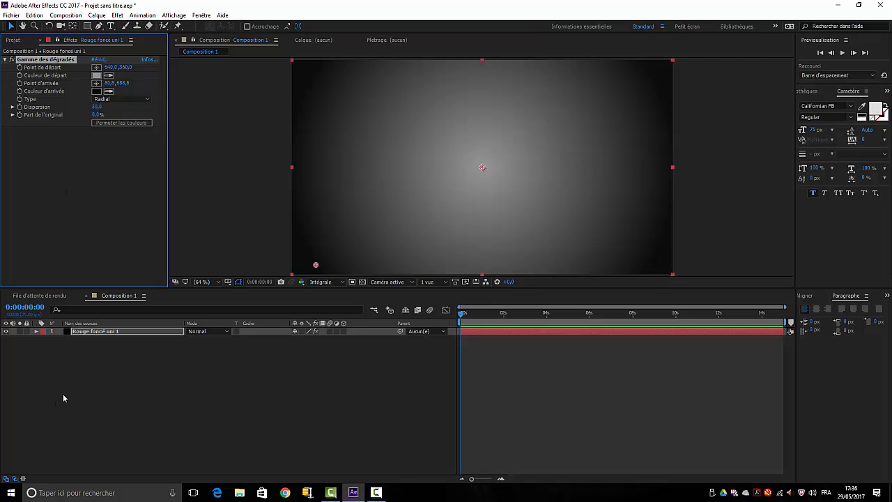
# Add an expression to the gradient's end point and clear its default code.
pyautogui.keyDown('alt'); pyautogui.click(20, 83); pyautogui.keyUp('alt')
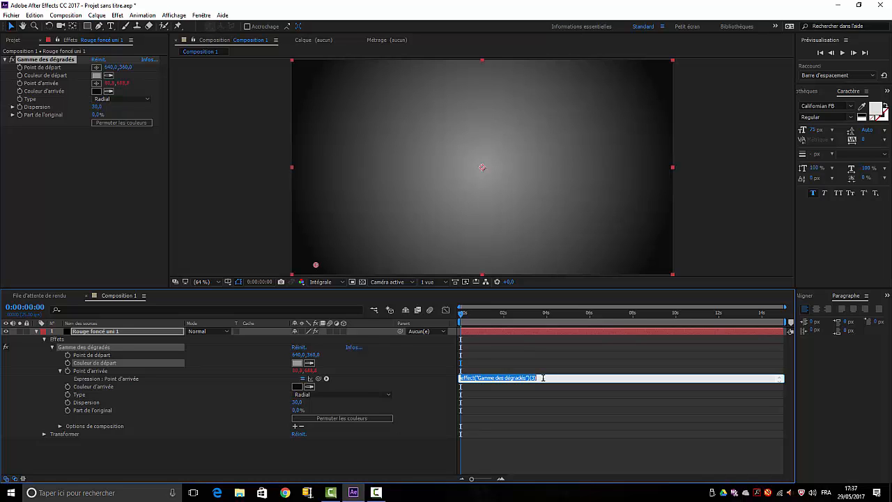
pyautogui.moveTo(543, 377); pyautogui.dragTo(404, 372)
pyautogui.press('BackSpace')
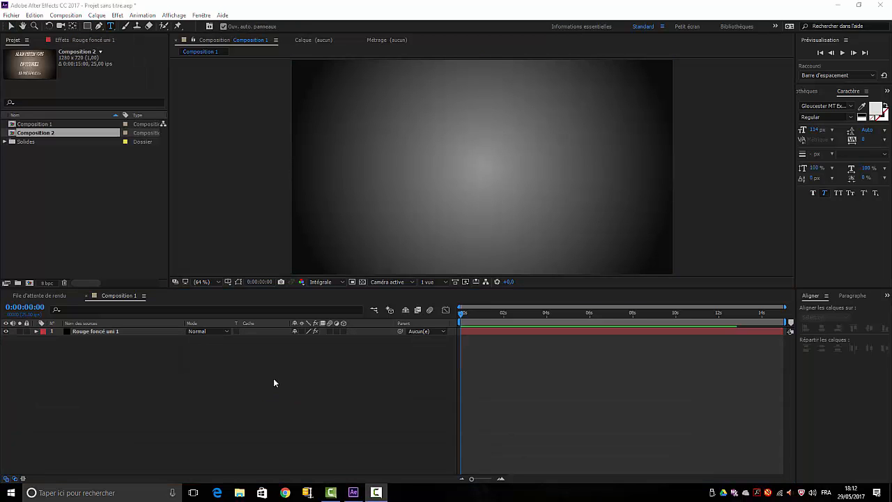
# Create a new text layer and enter the person's full name in capitals as the title.
pyautogui.click(102, 16)
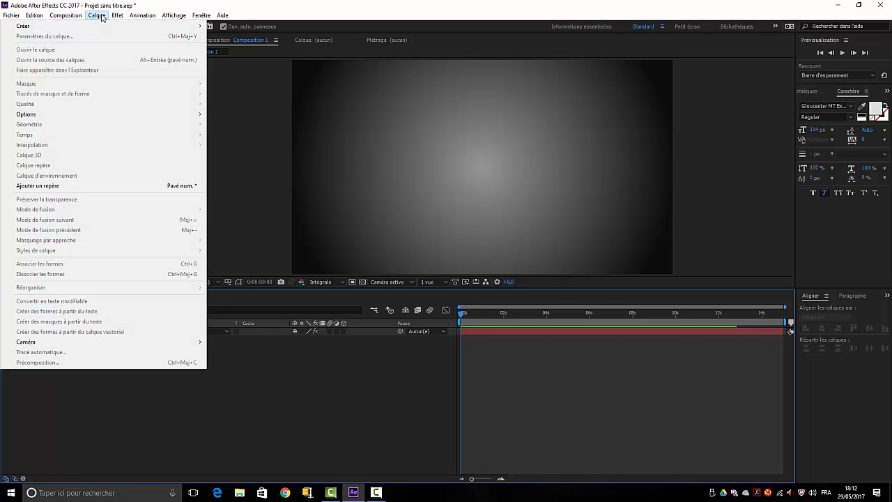
pyautogui.moveTo(101, 28)
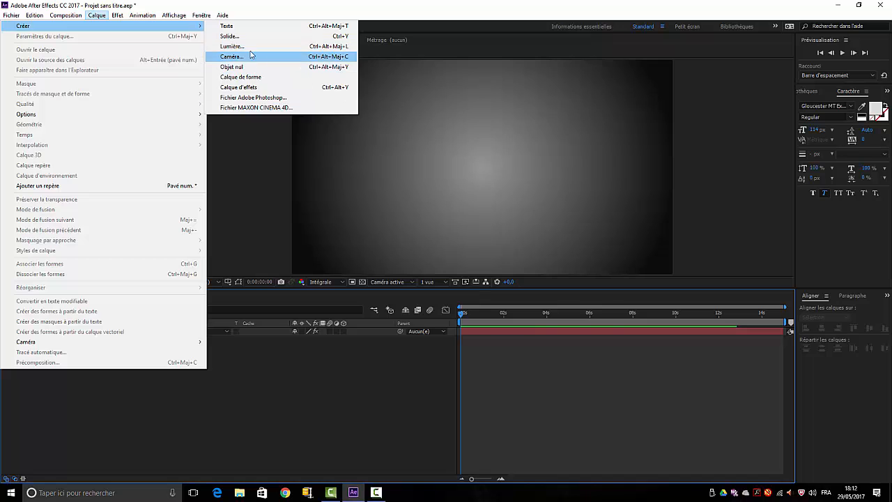
pyautogui.click(239, 28)
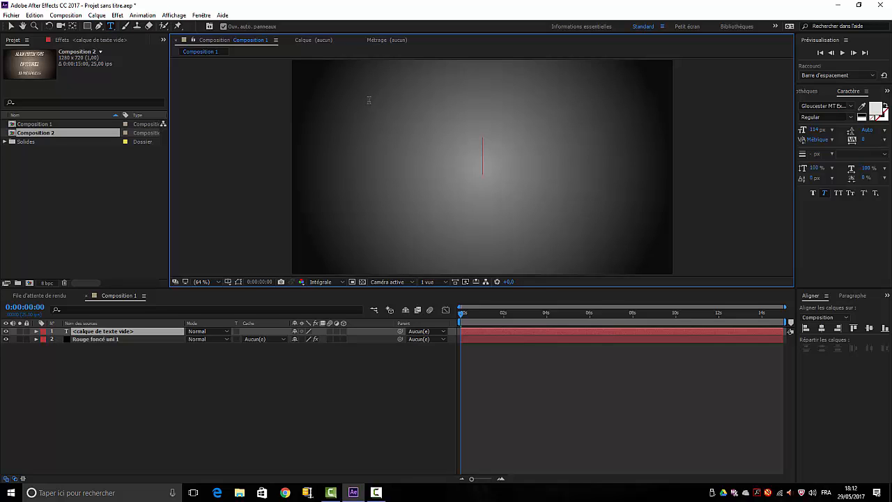
pyautogui.write('A')
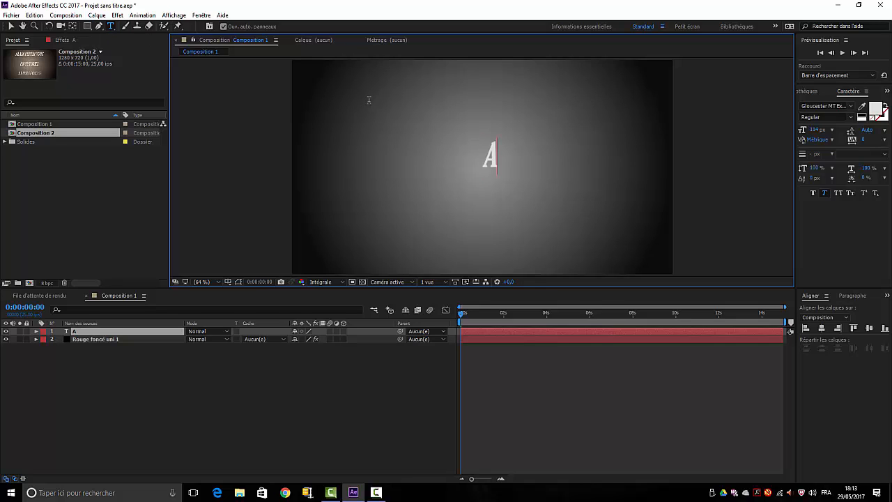
pyautogui.write('LA')
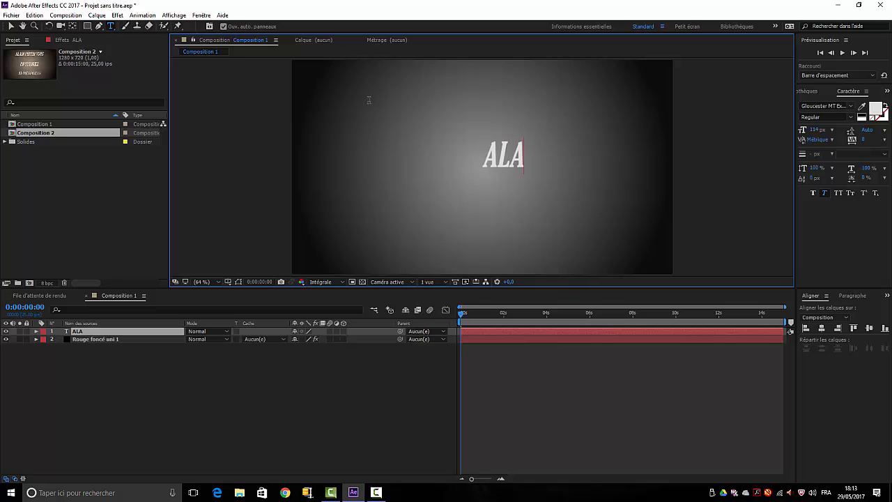
pyautogui.write('IN P')
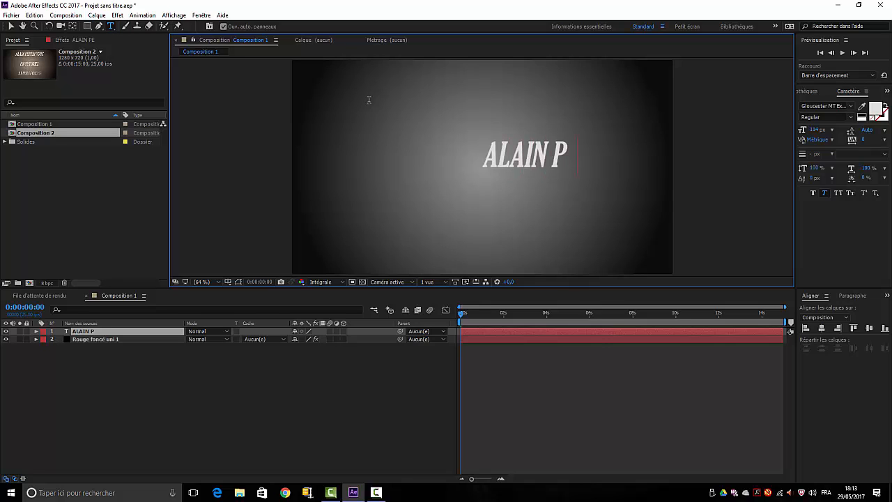
pyautogui.write('ERTIN')
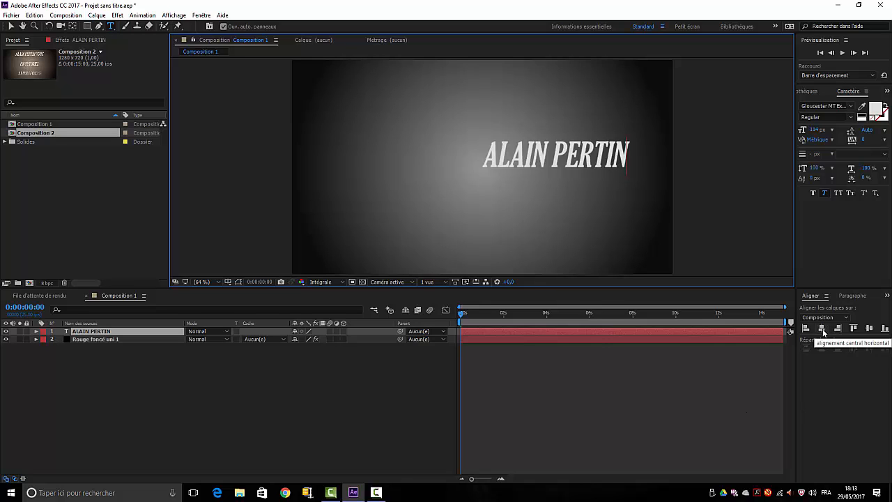
# Align the name title to the horizontal centre of the composition.
pyautogui.click(202, 15)
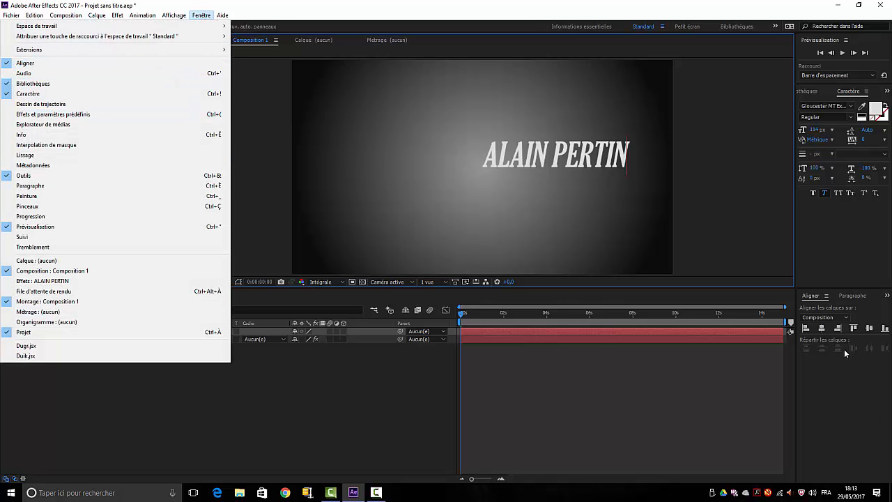
pyautogui.click(846, 391)
pyautogui.click(823, 329)
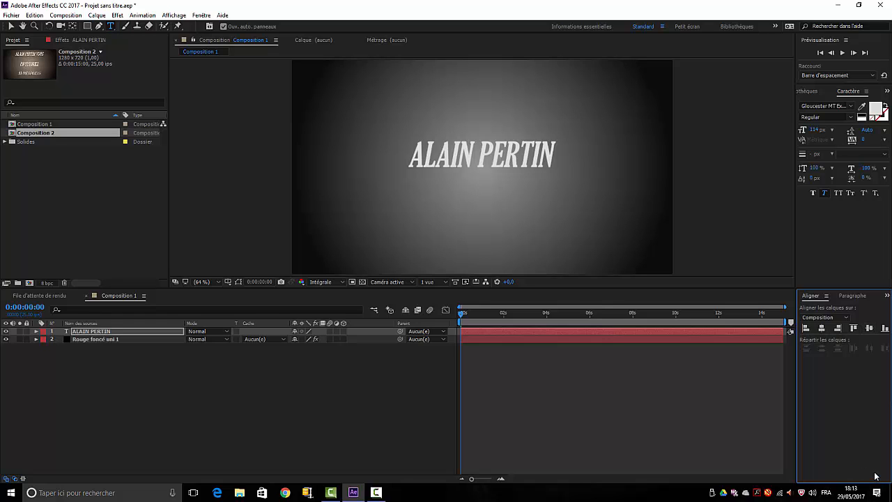
# Nudge the name title straight up into the upper part of the frame.
pyautogui.press('Up')
pyautogui.press('Up')
pyautogui.press('Up')
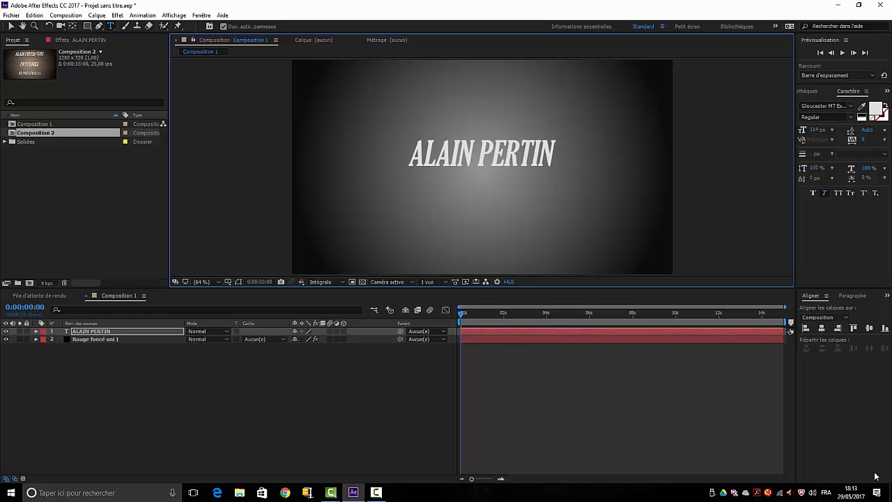
pyautogui.hotkey('shift', 'Up')
pyautogui.hotkey('shift', 'Up')
pyautogui.hotkey('shift', 'Up')
pyautogui.hotkey('shift', 'Up')
pyautogui.hotkey('shift', 'Up')
pyautogui.hotkey('shift', 'Up')
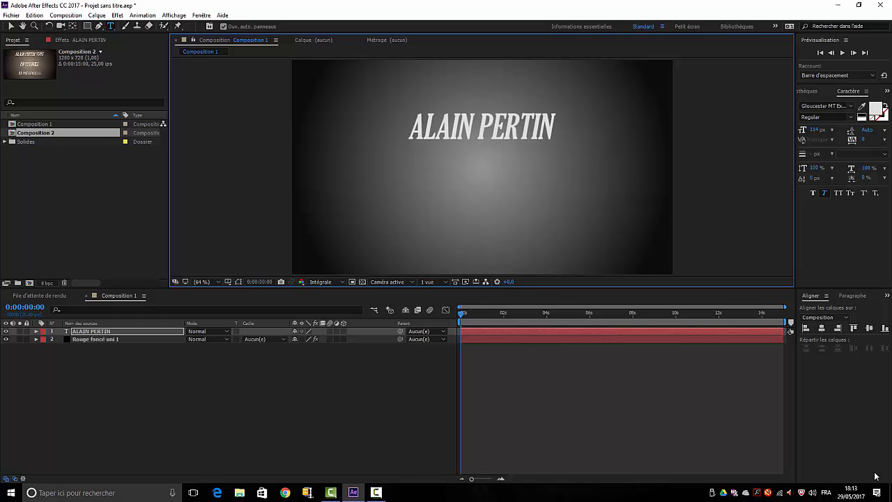
pyautogui.press('Up')
pyautogui.press('Up')
pyautogui.press('Up')
pyautogui.press('Up')
pyautogui.press('Up')
pyautogui.press('Up')
pyautogui.press('Up')
pyautogui.press('Up')
pyautogui.press('Up')
pyautogui.press('Up')
pyautogui.press('Up')
pyautogui.press('Up')
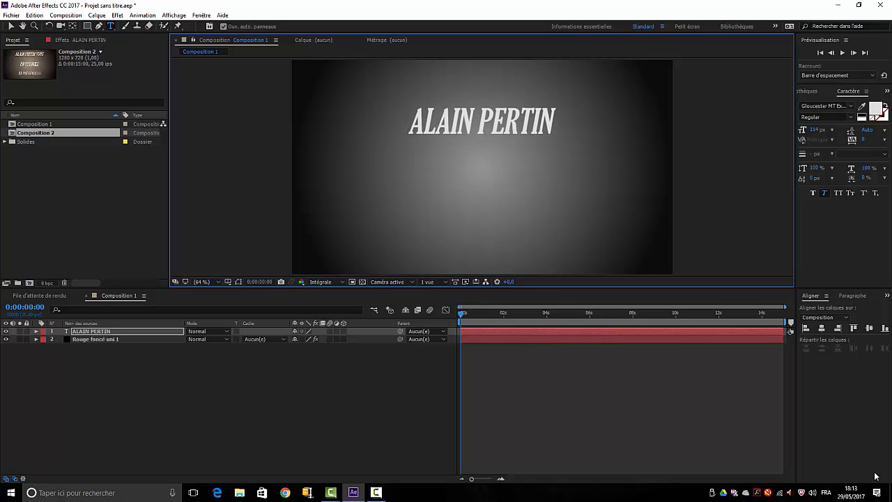
pyautogui.press('Up')
pyautogui.press('Up')
pyautogui.press('Up')
pyautogui.press('Up')
pyautogui.press('Up')
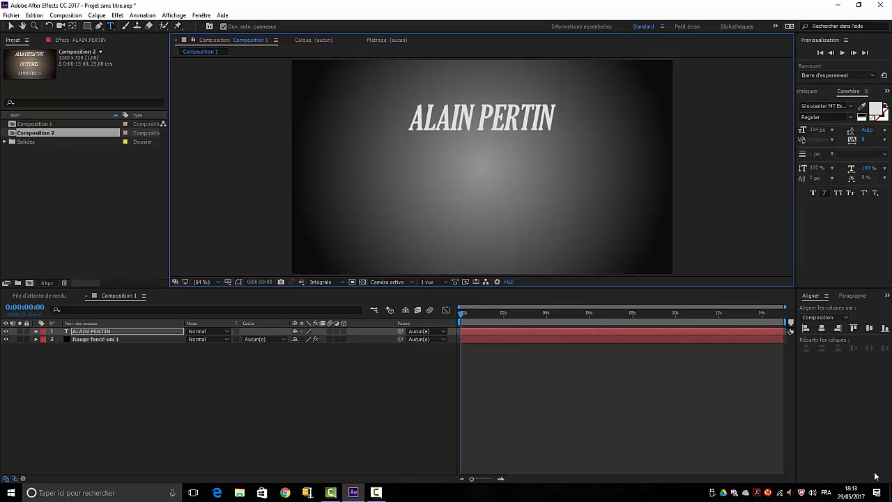
pyautogui.hotkey('shift', 'Up')
pyautogui.hotkey('shift', 'Up')
pyautogui.hotkey('shift', 'Up')
pyautogui.press('Up')
pyautogui.press('Up')
pyautogui.press('Up')
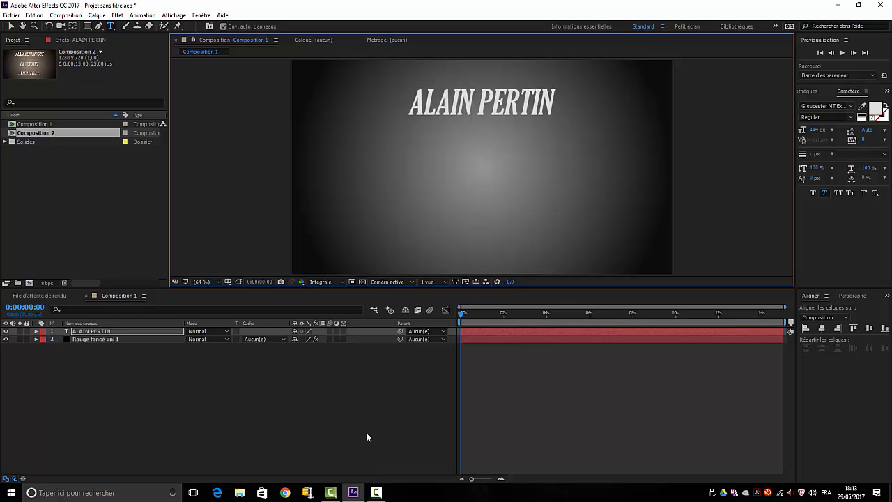
# Preview fonts on the name title from the start of the font list, choose Castellar, and recentre the title horizontally in the composition.
pyautogui.click(65, 329)
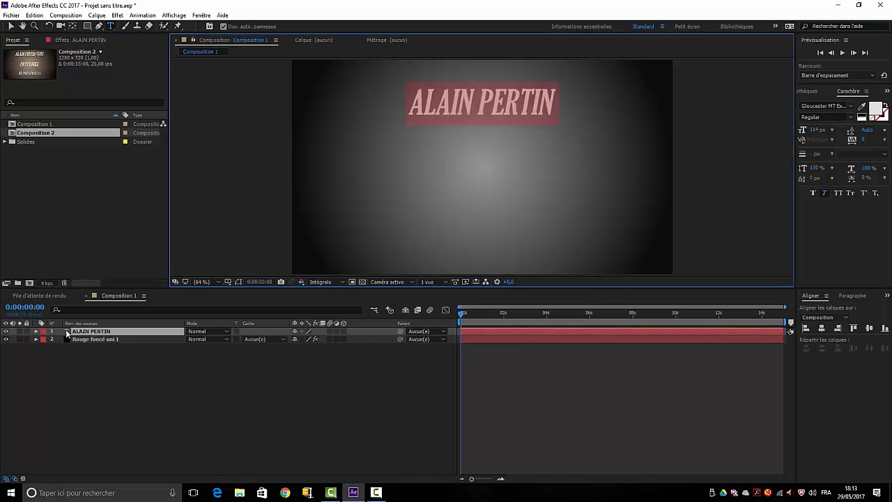
pyautogui.click(851, 106)
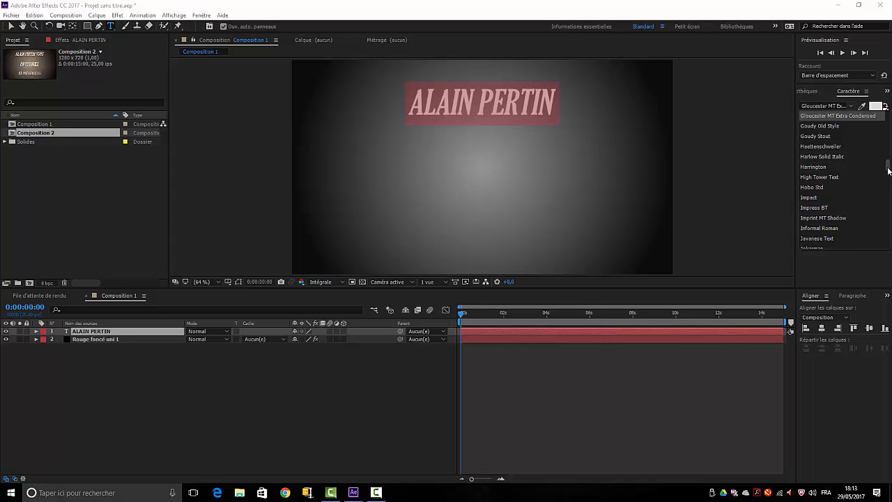
pyautogui.moveTo(888, 168); pyautogui.dragTo(881, 115)
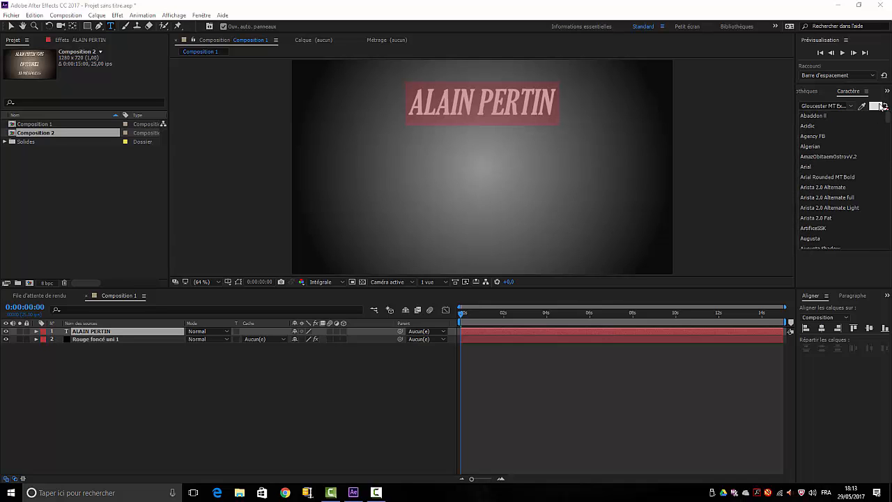
pyautogui.click(813, 115)
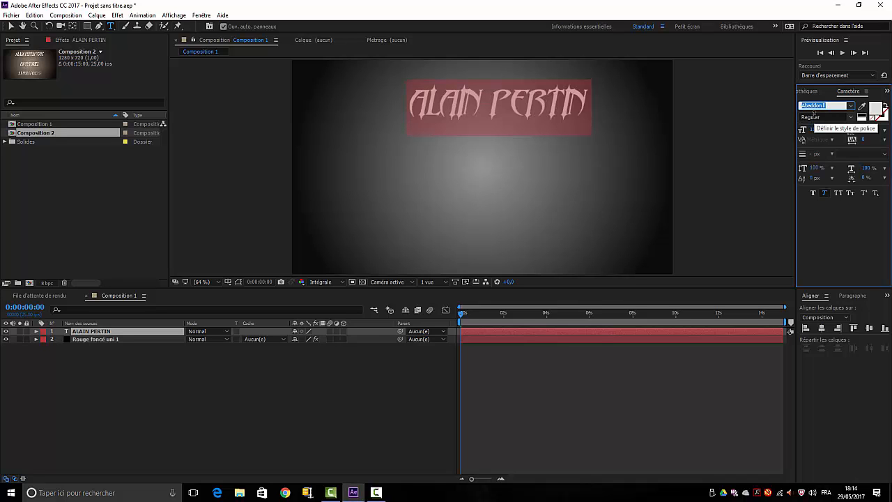
pyautogui.press('Down')
pyautogui.press('Down')
pyautogui.press('Down')
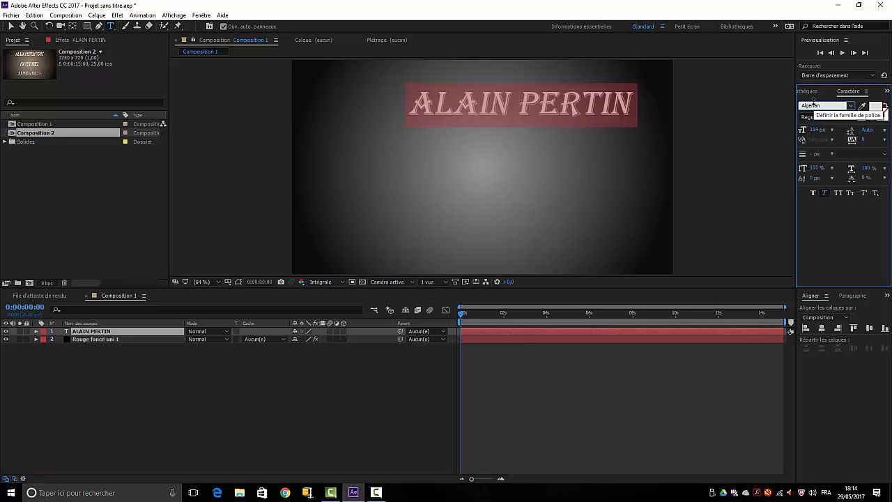
pyautogui.press('Down')
pyautogui.press('Down')
pyautogui.press('Down')
pyautogui.press('Down')
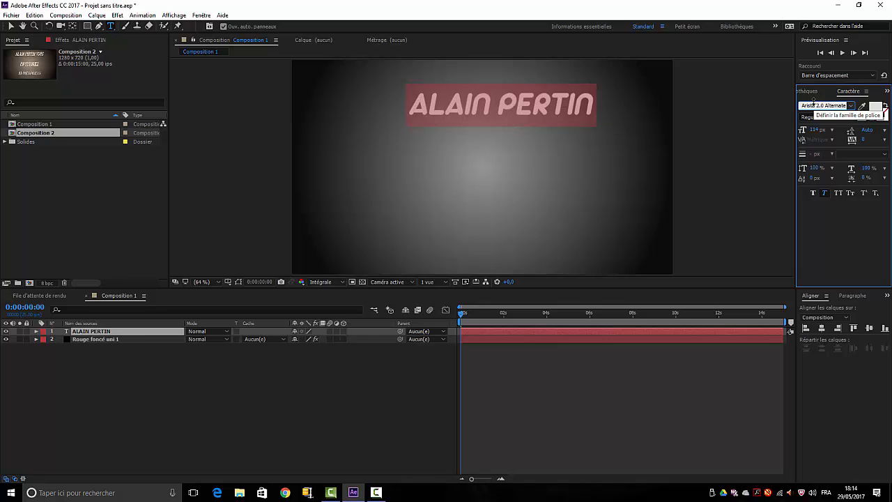
pyautogui.press('Down')
pyautogui.press('Down')
pyautogui.press('Down')
pyautogui.press('Down')
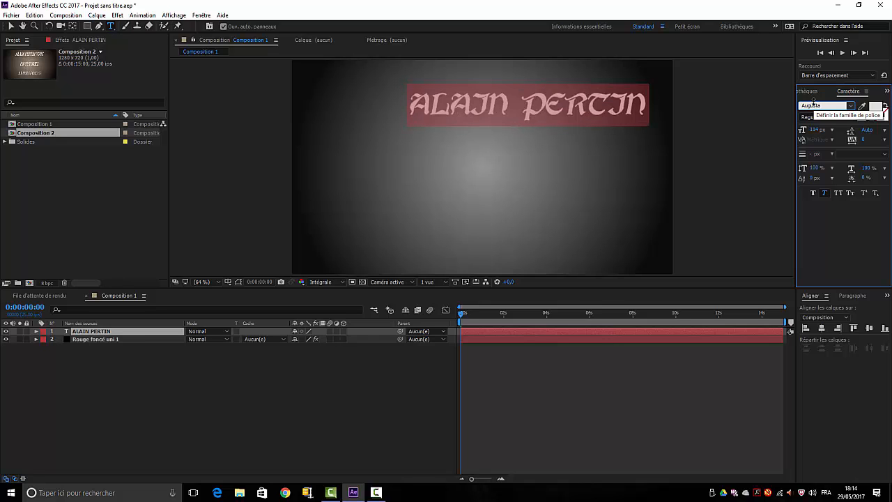
pyautogui.press('Down')
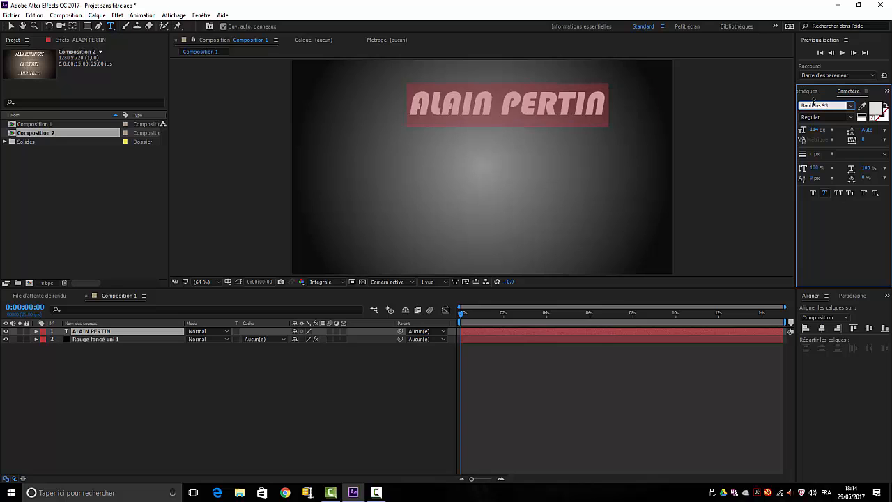
pyautogui.press('Down')
pyautogui.press('Down')
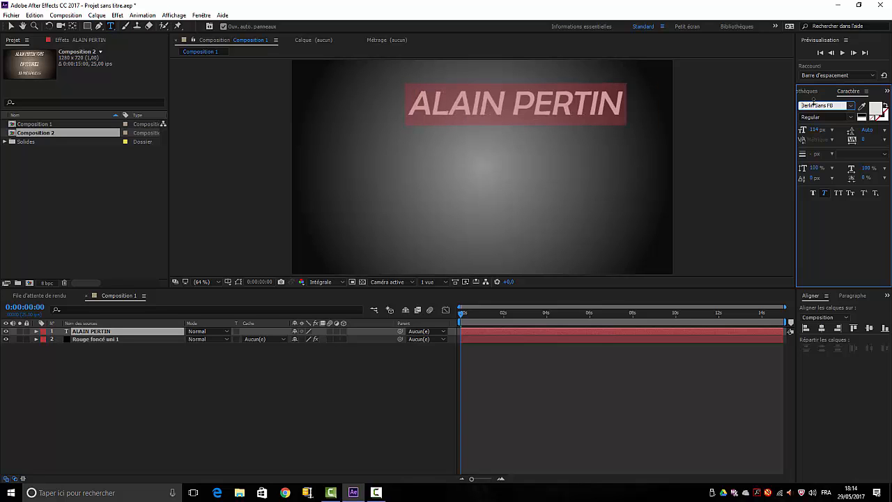
pyautogui.press('Down')
pyautogui.press('Down')
pyautogui.press('Down')
pyautogui.press('Down')
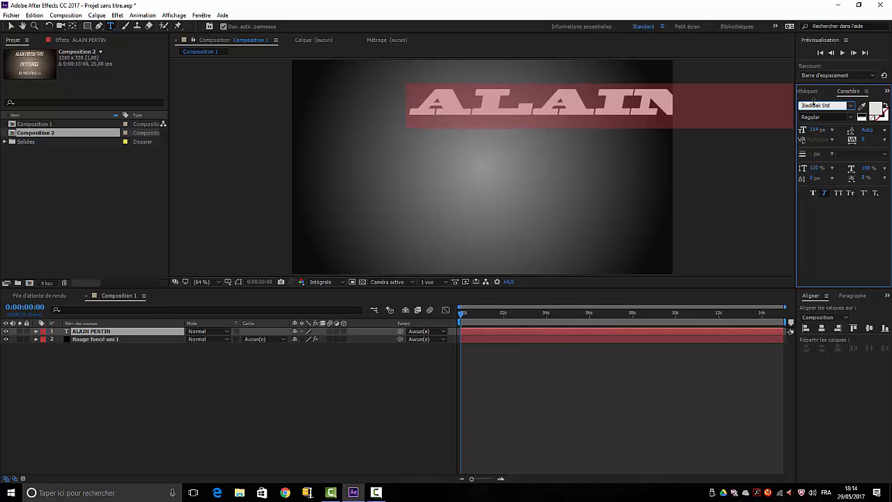
pyautogui.press('Down')
pyautogui.press('Down')
pyautogui.press('Down')
pyautogui.press('Down')
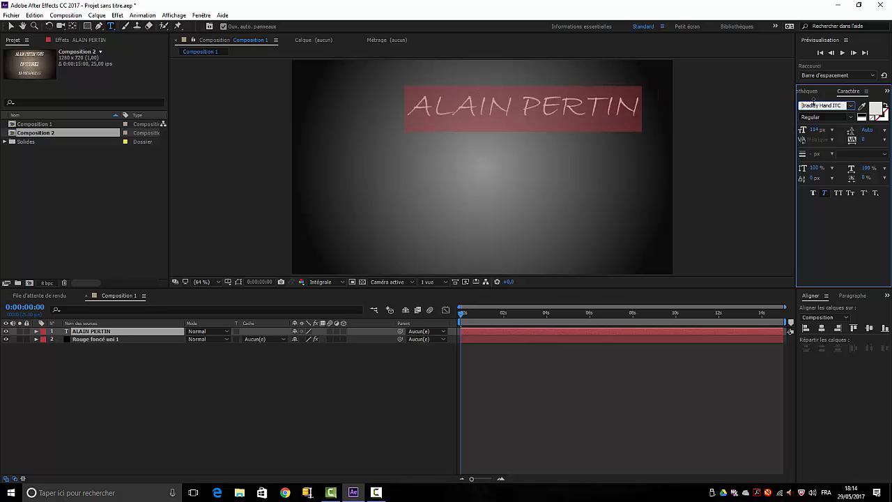
pyautogui.press('Down')
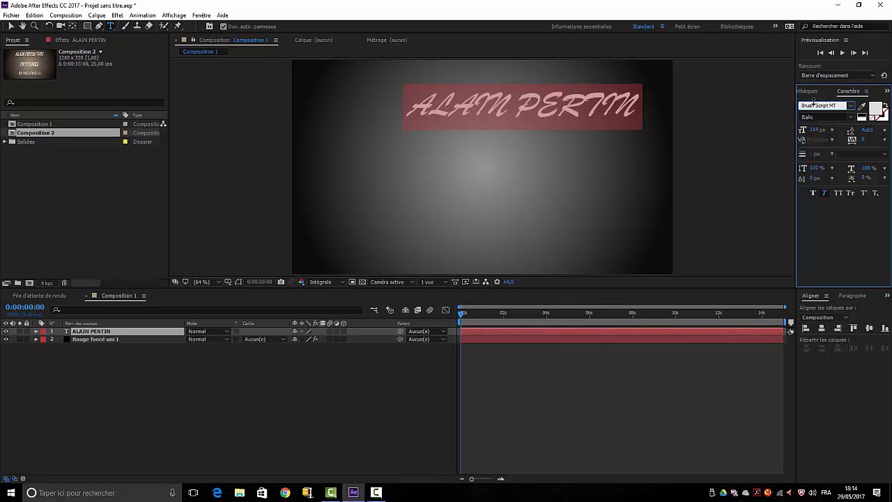
pyautogui.press('Down')
pyautogui.press('Down')
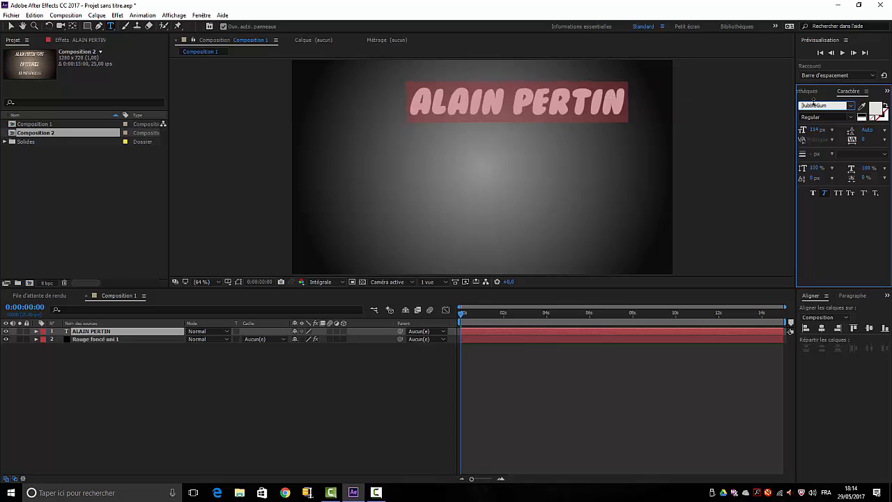
pyautogui.press('Down')
pyautogui.press('Down')
pyautogui.press('Down')
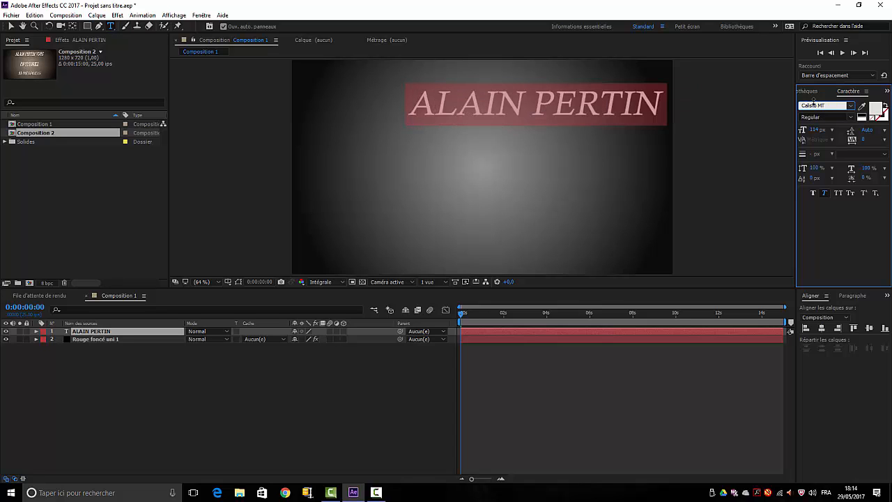
pyautogui.press('Down')
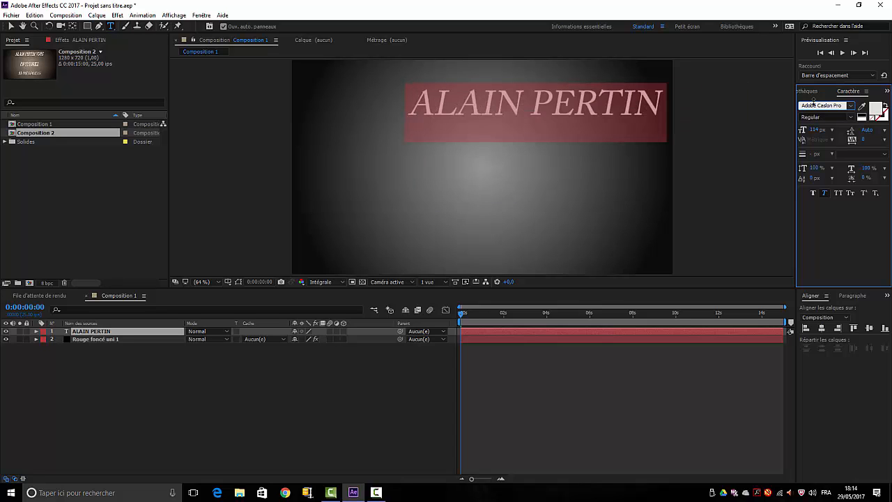
pyautogui.press('Down')
pyautogui.press('Down')
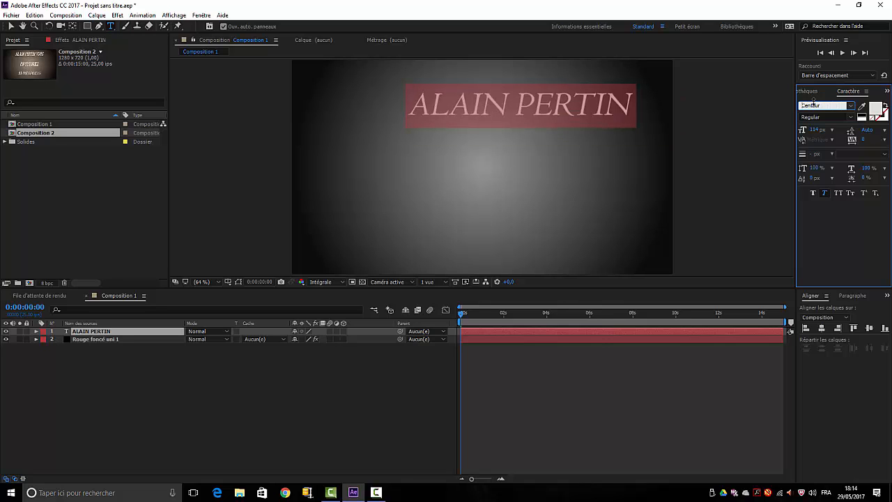
pyautogui.press('Up')
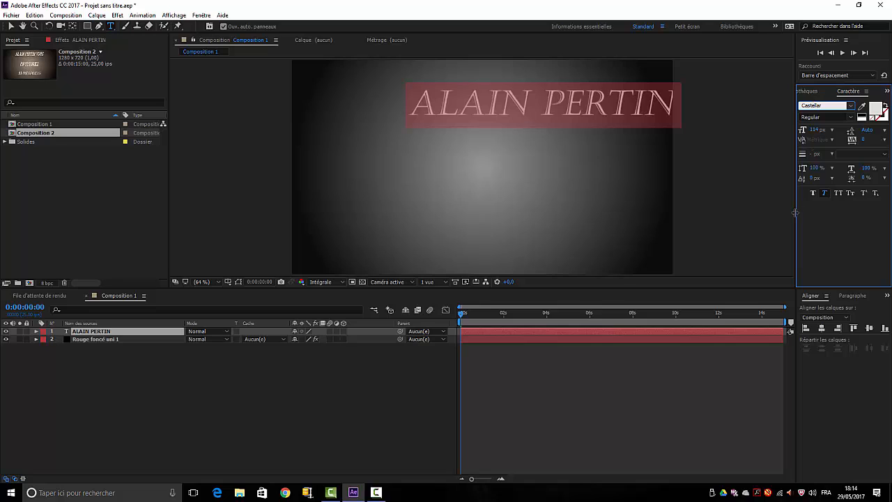
pyautogui.click(862, 412)
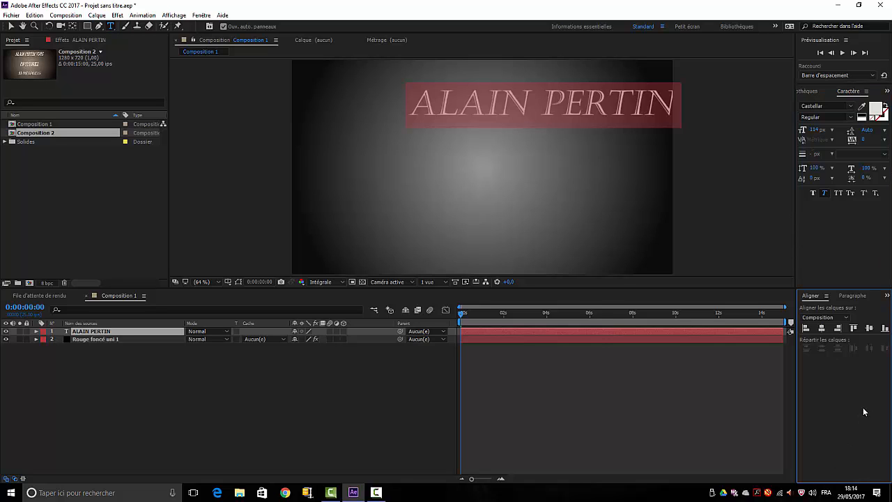
pyautogui.click(821, 328)
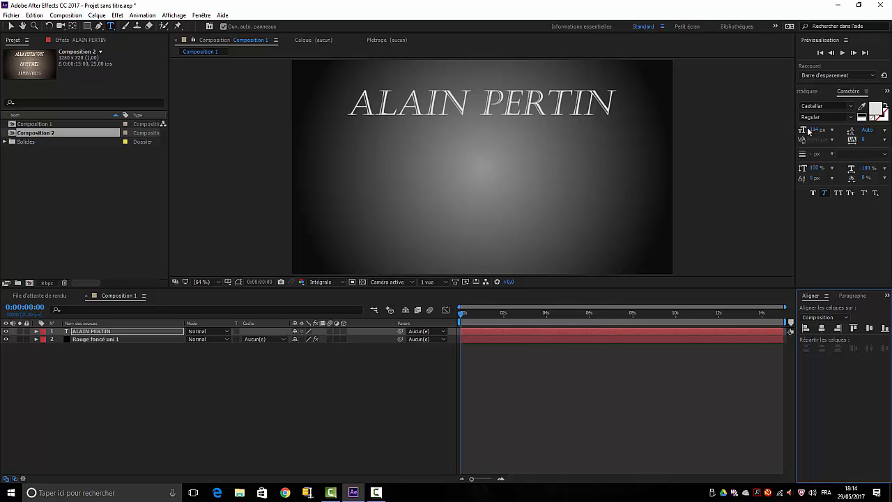
# Set the name title's font size to 114 px, apply faux bold, and try superscript before removing it.
pyautogui.moveTo(808, 131); pyautogui.dragTo(819, 131)
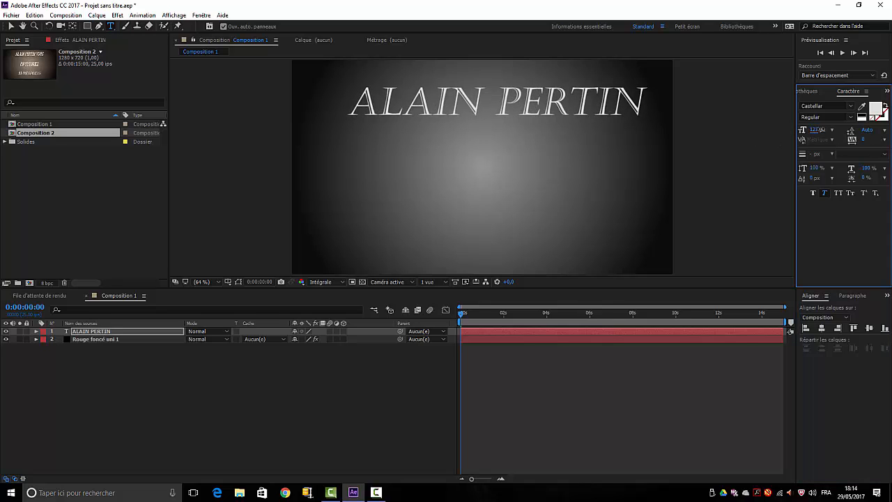
pyautogui.click(818, 130)
pyautogui.write('114')
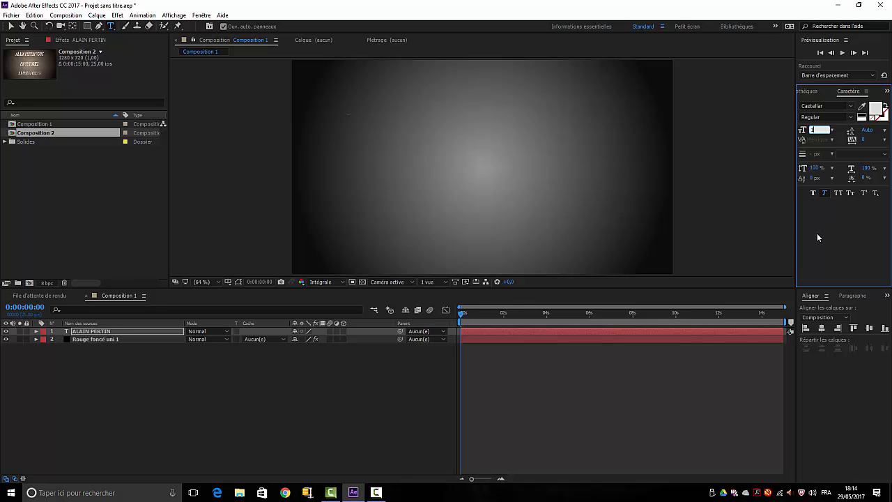
pyautogui.click(813, 195)
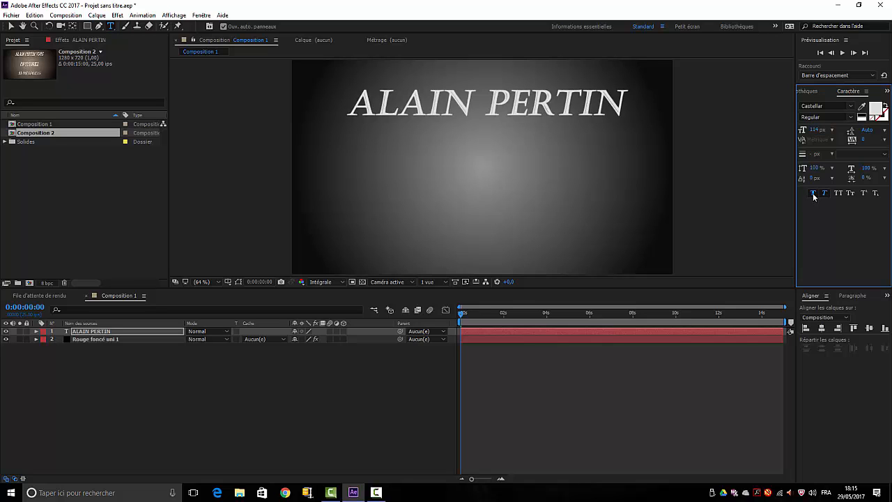
pyautogui.click(863, 194)
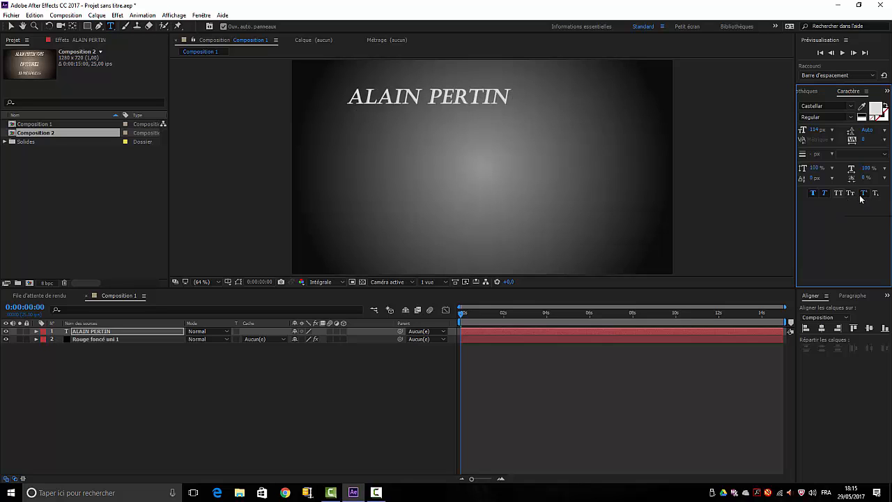
pyautogui.click(863, 194)
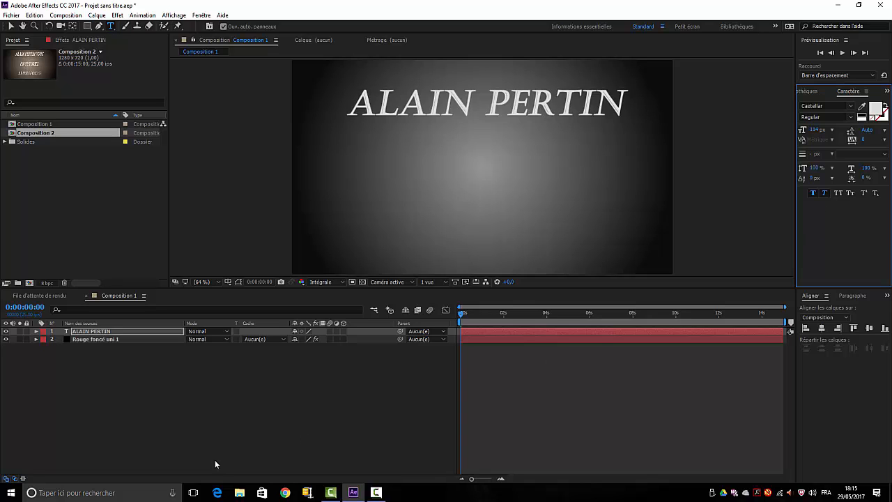
# Apply a Drop Shadow (Ombre portée) effect to the name title and set its direction to 180°.
pyautogui.click(120, 15)
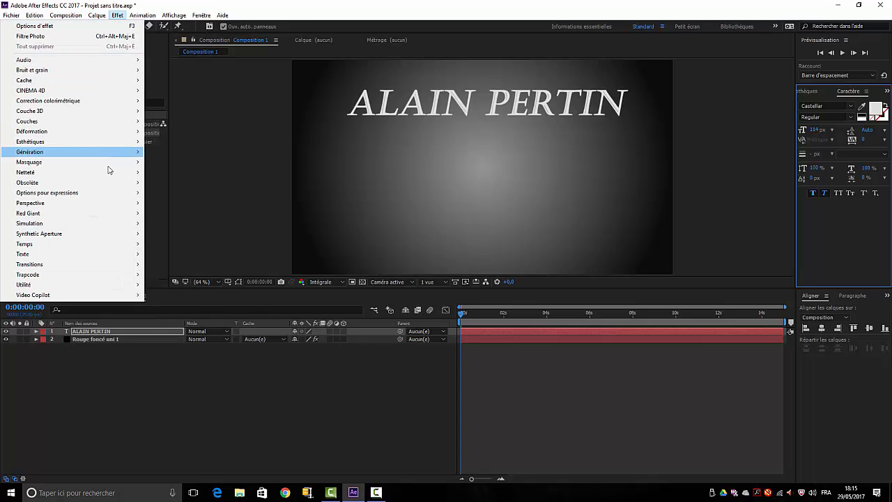
pyautogui.moveTo(99, 269)
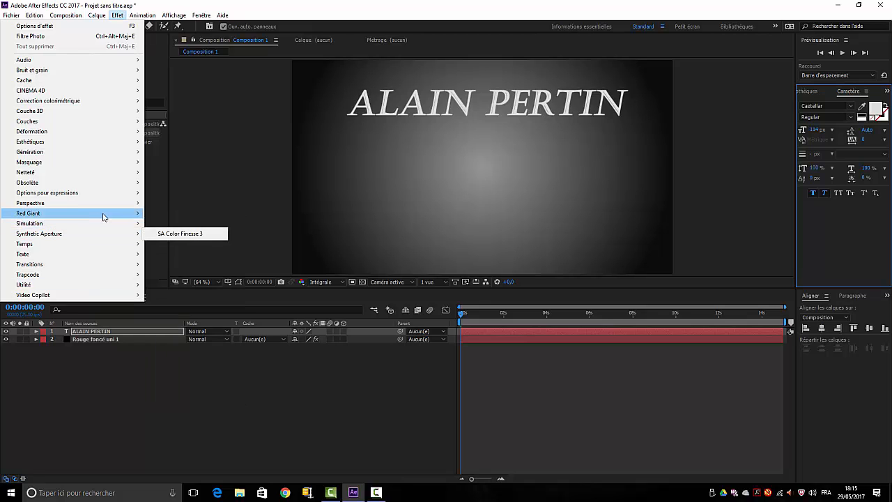
pyautogui.moveTo(103, 203)
pyautogui.click(192, 276)
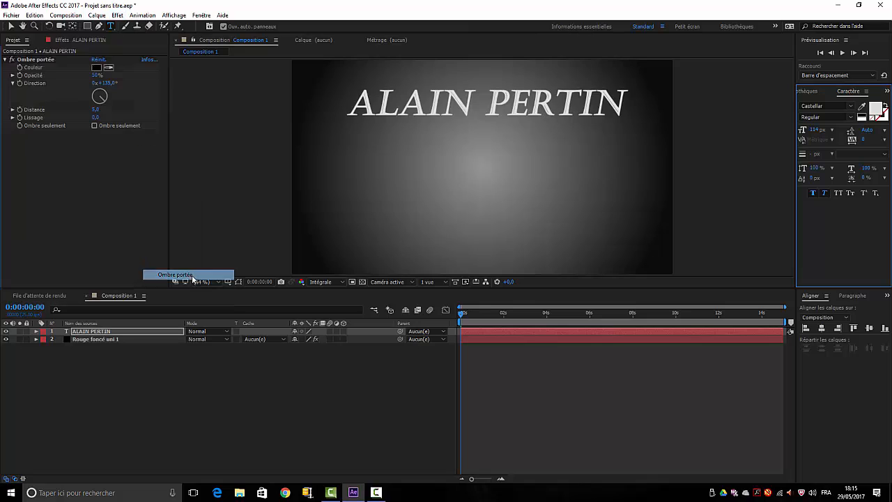
pyautogui.click(105, 83)
pyautogui.write('180')
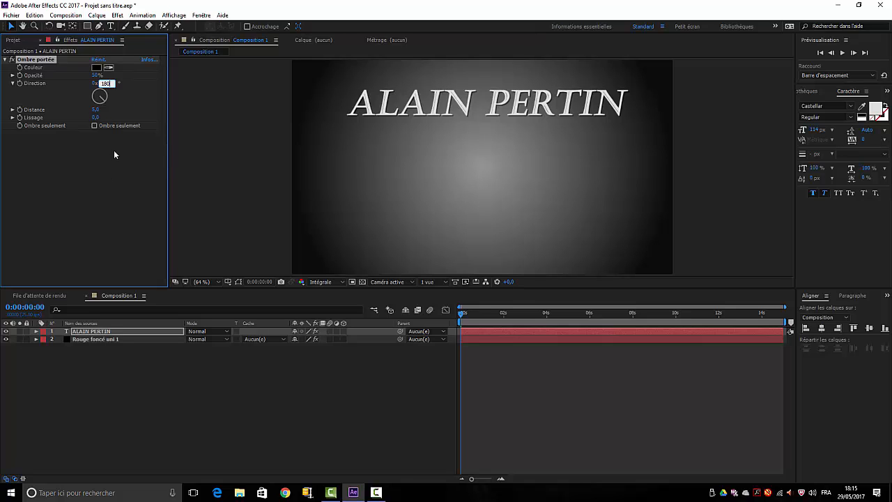
pyautogui.press('Return')
# Set the name title's drop shadow distance to 10 and its softness (Lissage) to 5.
pyautogui.click(96, 109)
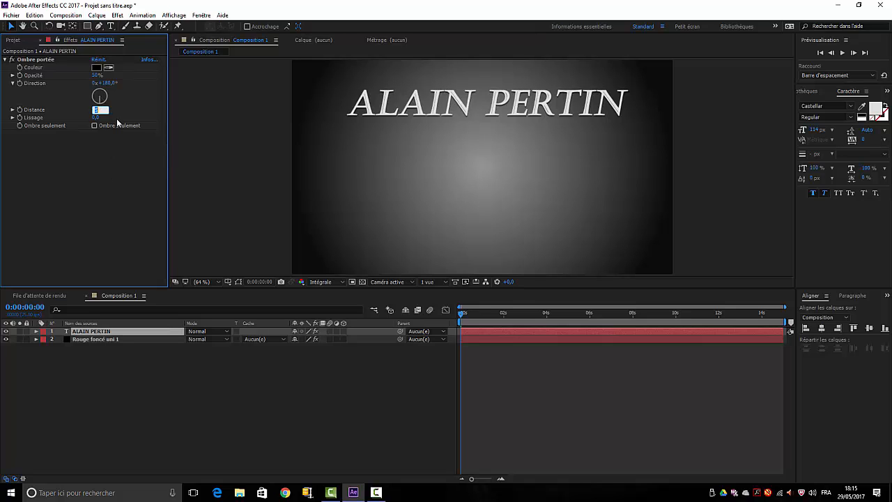
pyautogui.write('10')
pyautogui.press('Return')
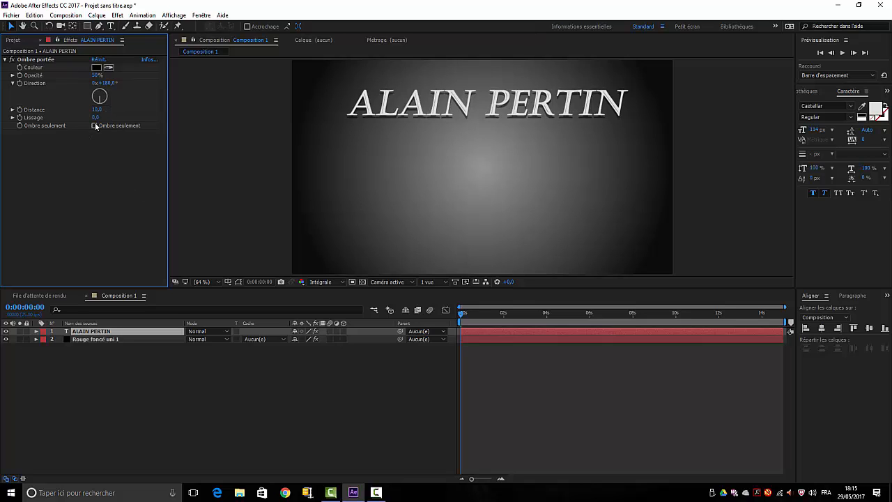
pyautogui.click(96, 118)
pyautogui.write('5')
pyautogui.click(111, 185)
# Duplicate the name title layer and move the copy straight down to around the middle of the frame.
pyautogui.click(96, 334)
pyautogui.moveTo(343, 488)
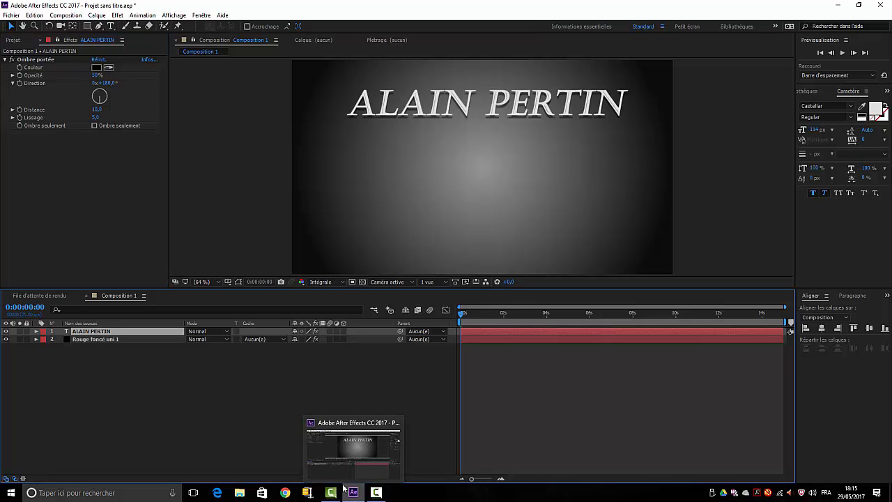
pyautogui.hotkey('ctrl', 'd')
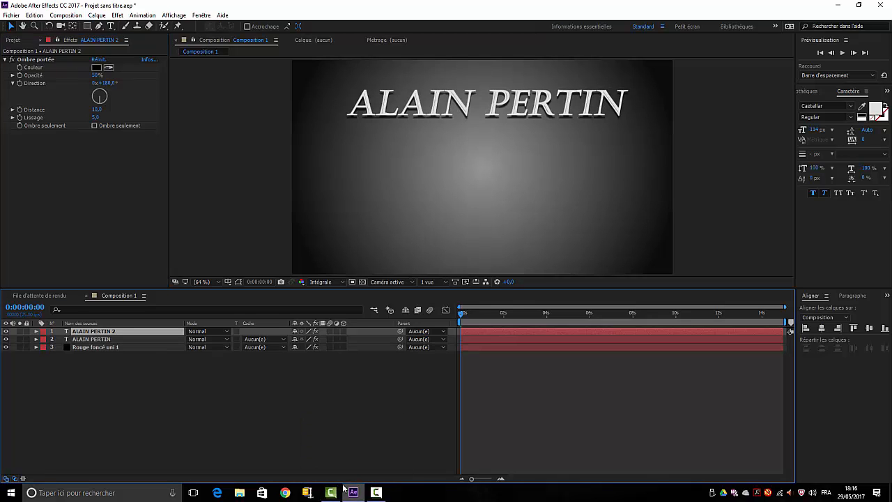
pyautogui.press('p')
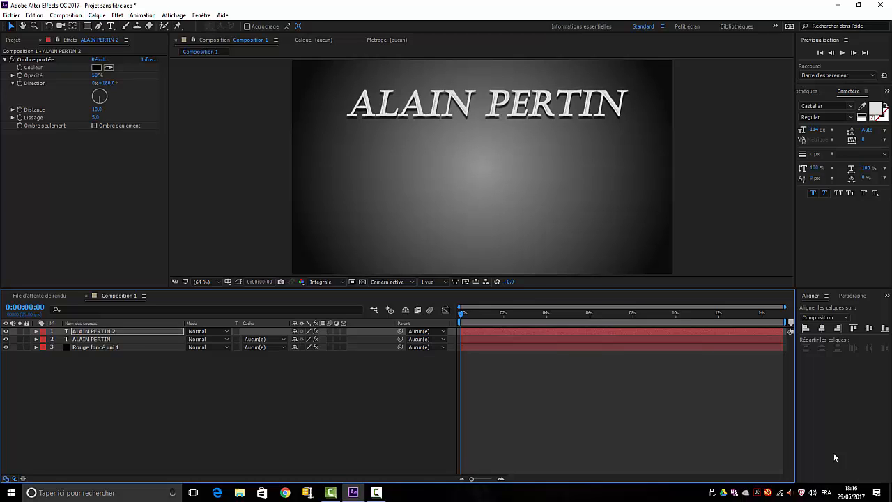
pyautogui.press('Down')
pyautogui.press('Down')
pyautogui.press('Down')
pyautogui.press('Down')
pyautogui.press('Down')
pyautogui.press('Down')
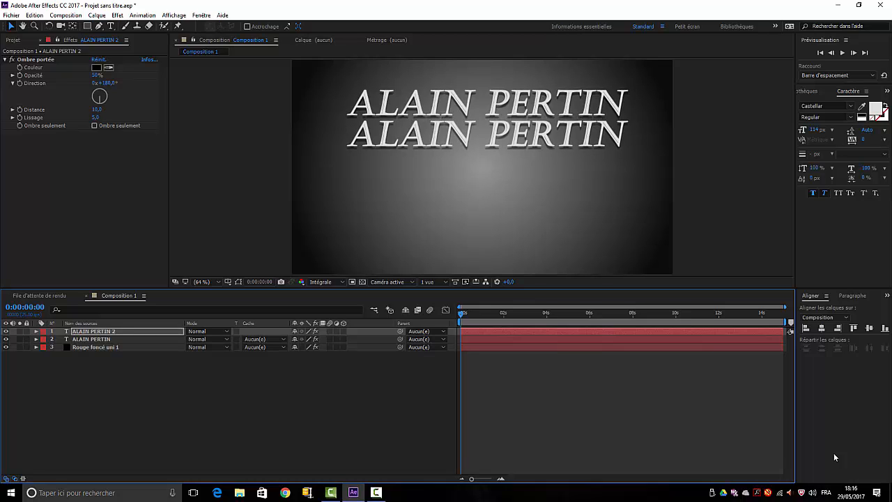
pyautogui.hotkey('shift', 'Down')
pyautogui.hotkey('shift', 'Down')
pyautogui.hotkey('shift', 'Down')
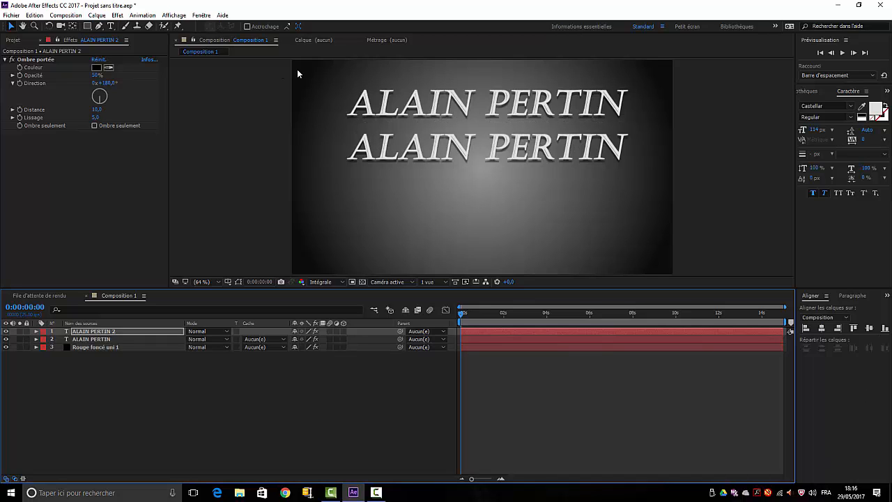
pyautogui.moveTo(524, 152); pyautogui.dragTo(524, 168)
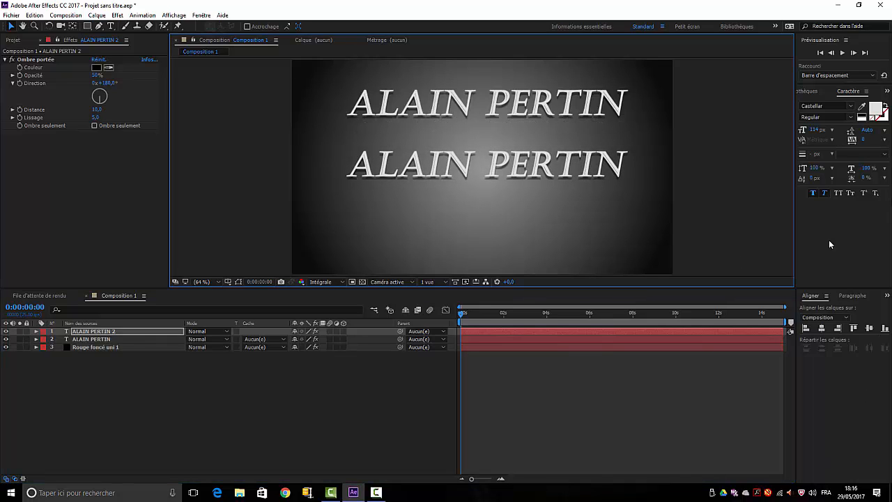
# Replace the text of the middle title copy with "vous propose".
pyautogui.click(67, 333)
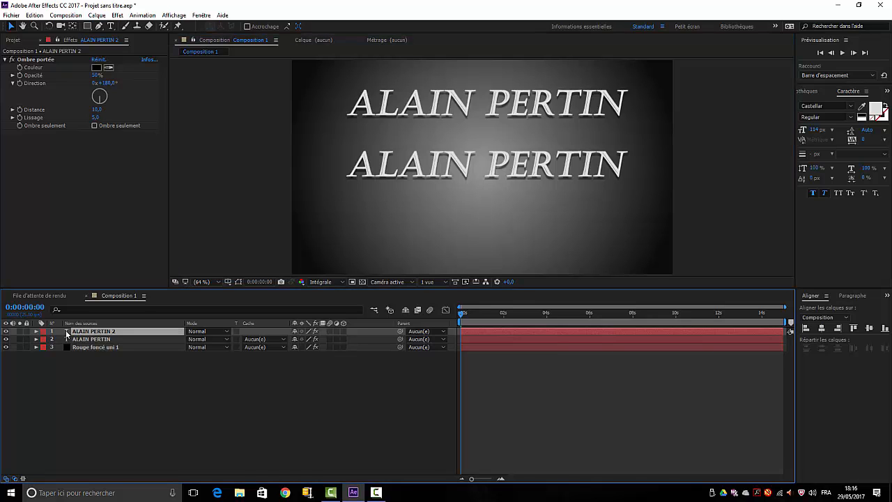
pyautogui.doubleClick(67, 333)
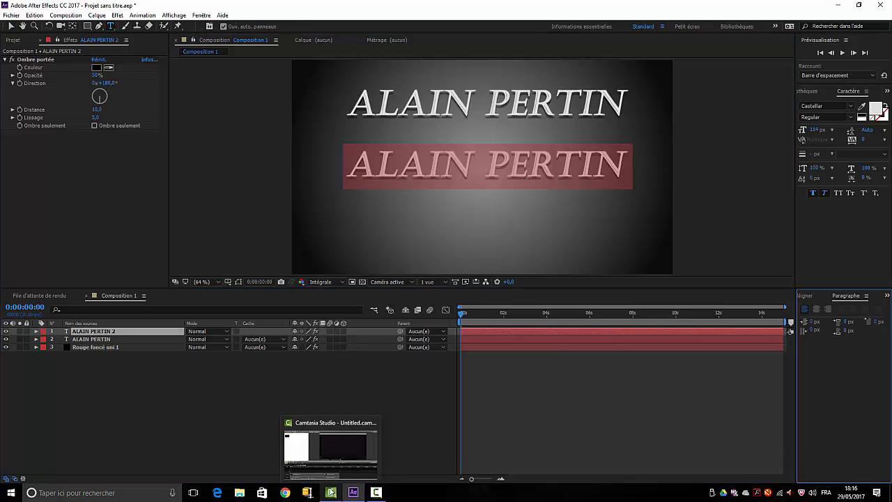
pyautogui.write('VOUS ')
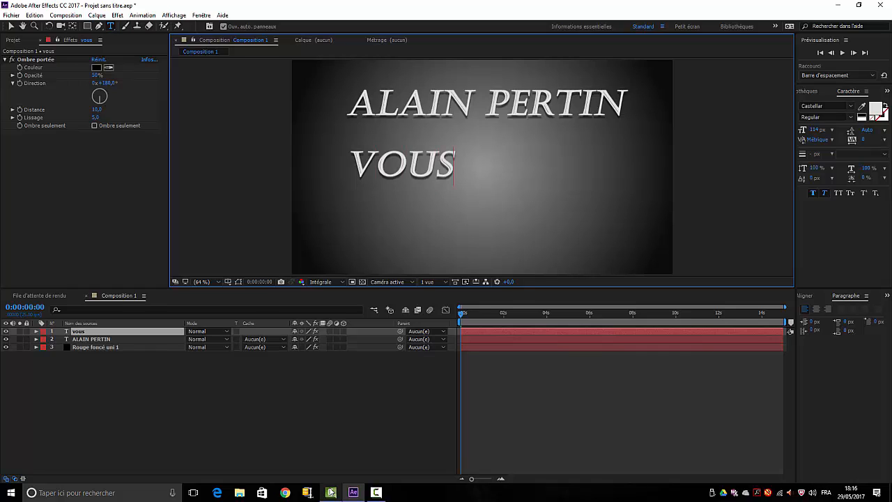
pyautogui.write('P')
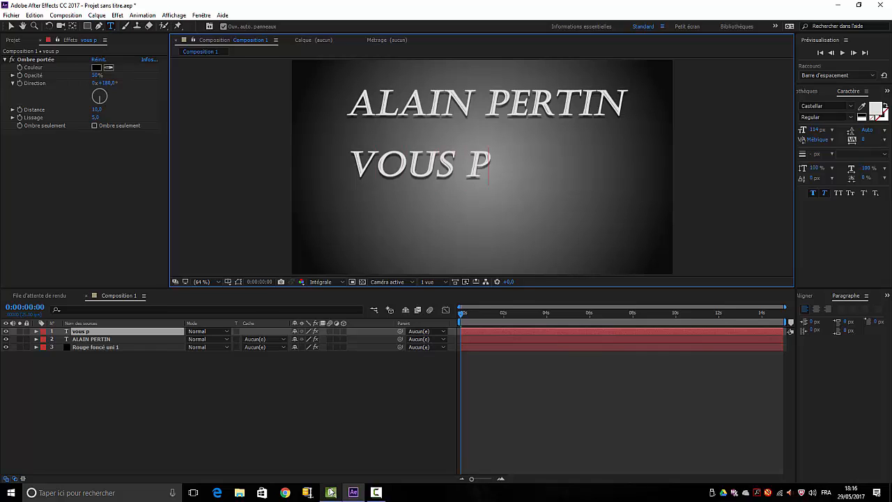
pyautogui.write('ROPOSE')
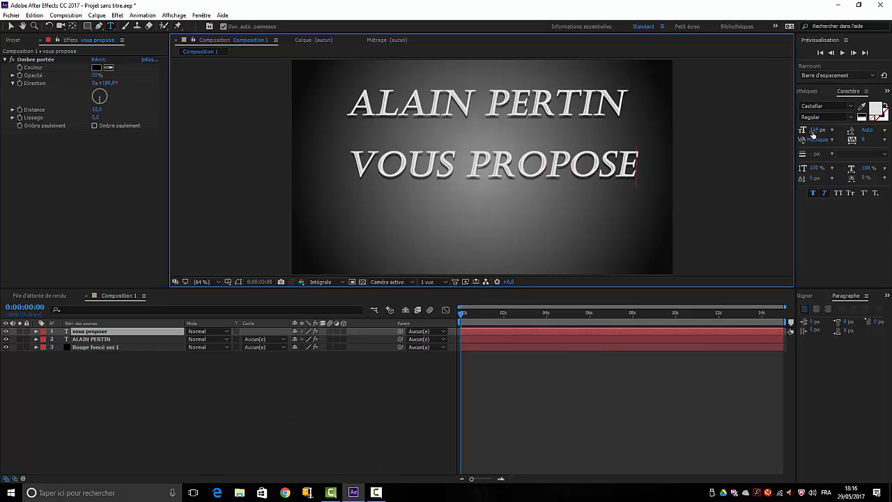
# Reduce the font size of the whole "vous propose" line to 58 px.
pyautogui.moveTo(814, 133); pyautogui.dragTo(784, 136)
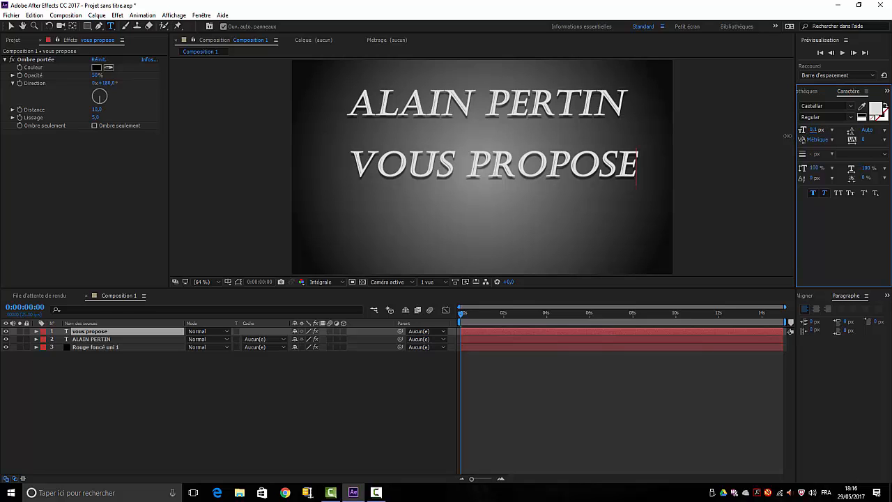
pyautogui.doubleClick(67, 333)
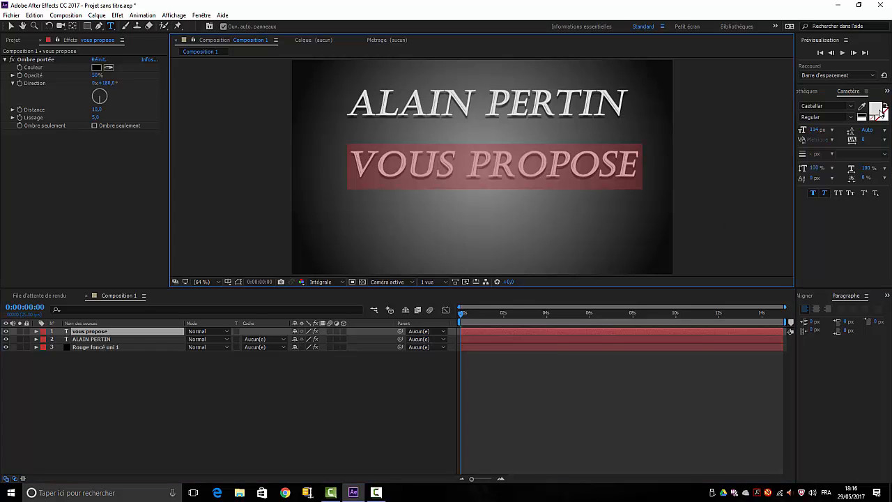
pyautogui.moveTo(814, 131); pyautogui.dragTo(796, 138)
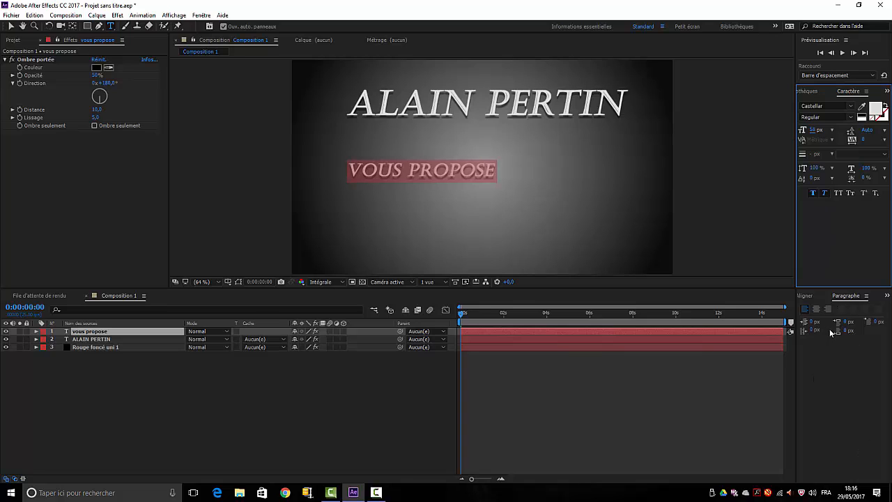
# Centre the "vous propose" line horizontally and vertically in the composition.
pyautogui.click(806, 300)
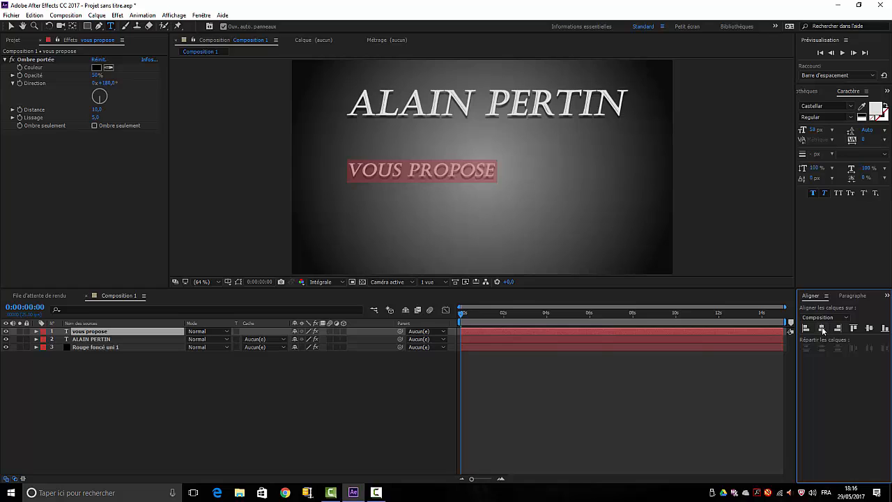
pyautogui.click(823, 327)
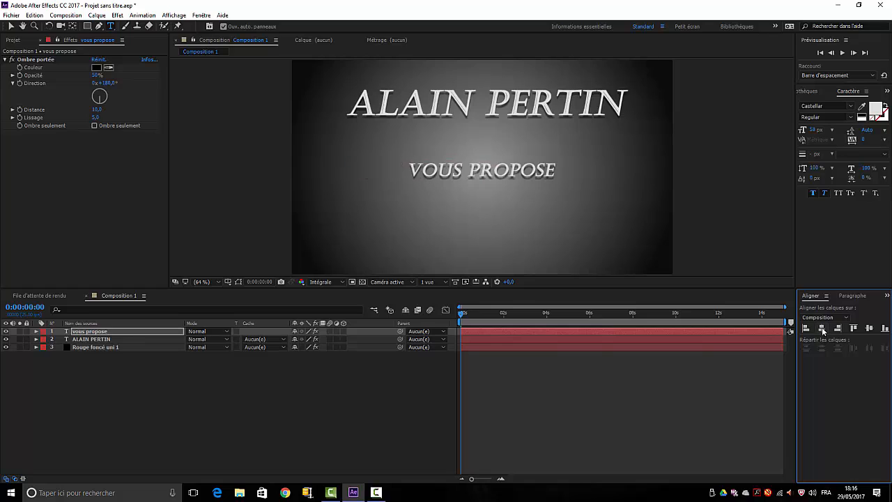
pyautogui.click(870, 329)
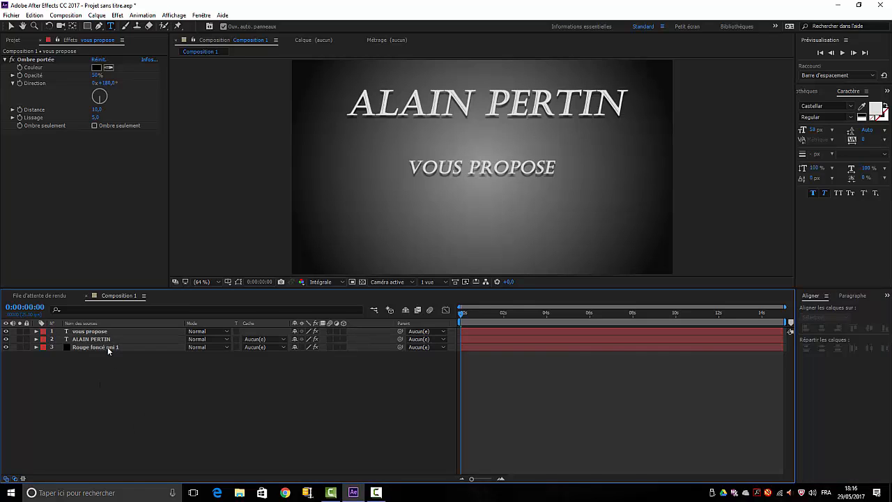
# Duplicate the name title layer again and move the copy into the lower part of the frame, below "vous propose".
pyautogui.click(105, 339)
pyautogui.hotkey('ctrl', 'd')
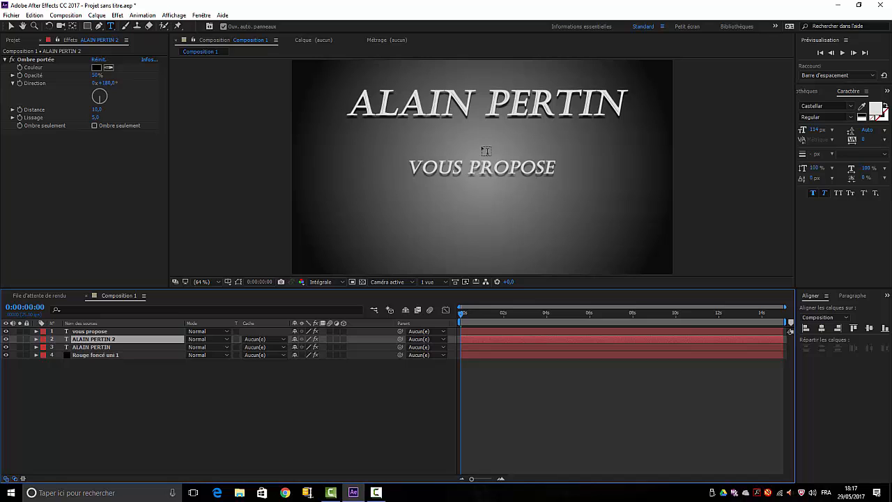
pyautogui.click(10, 26)
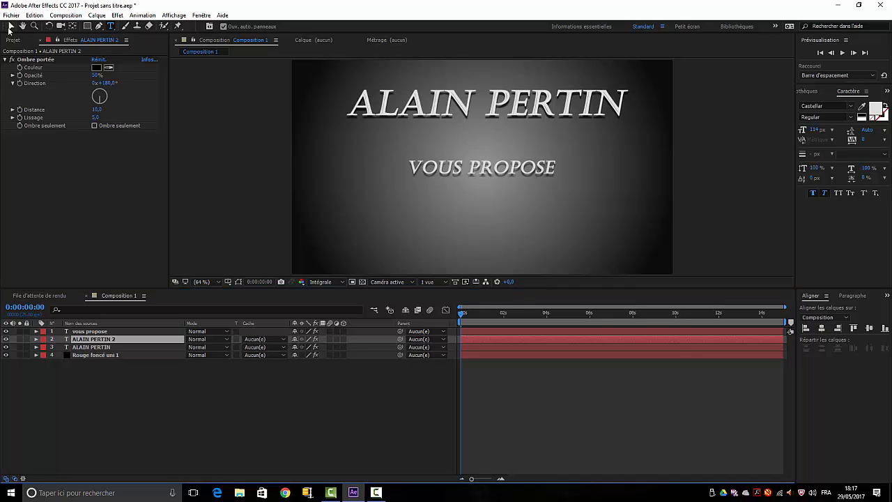
pyautogui.moveTo(502, 107); pyautogui.dragTo(491, 229)
pyautogui.click(329, 408)
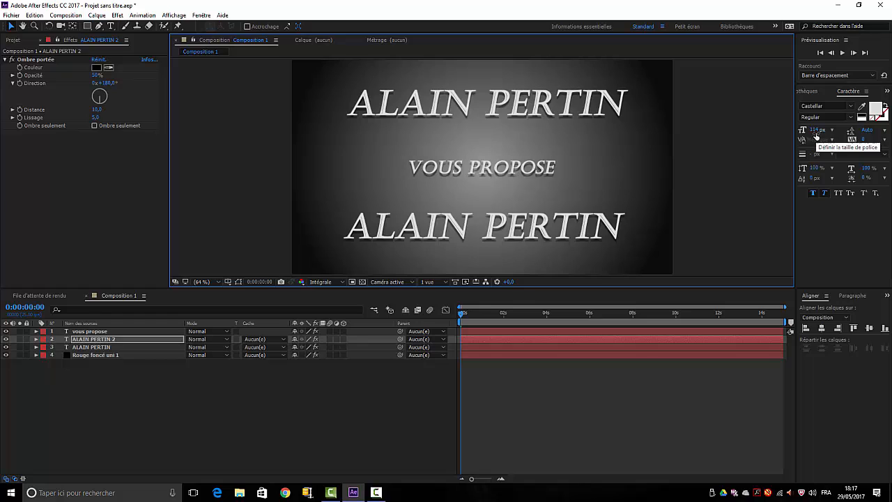
# Replace the text of the lower title copy with "un tuto after effects".
pyautogui.doubleClick(68, 340)
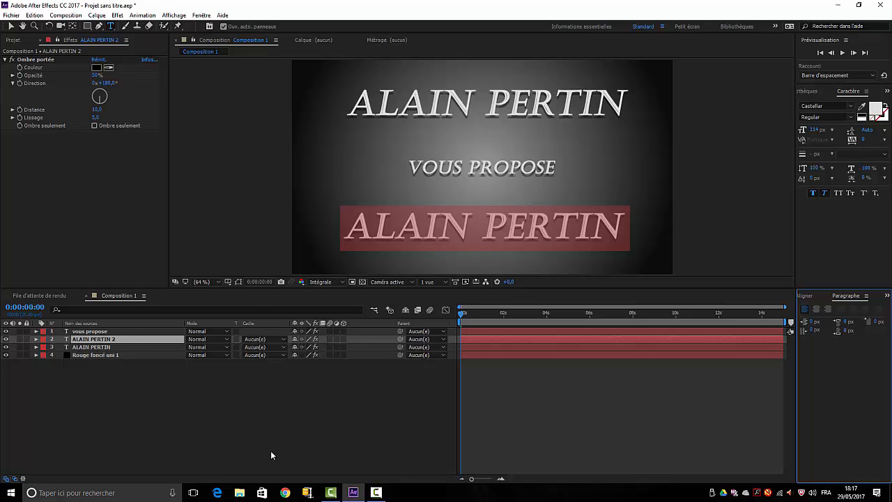
pyautogui.press('BackSpace')
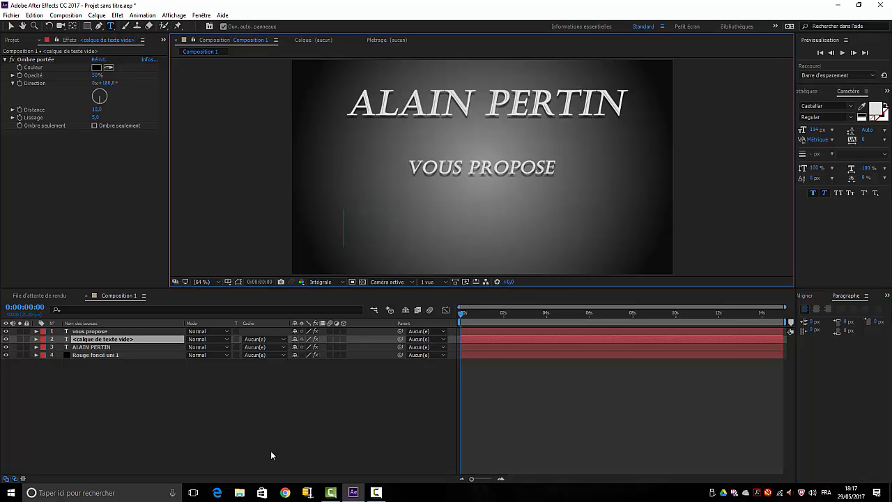
pyautogui.write('u')
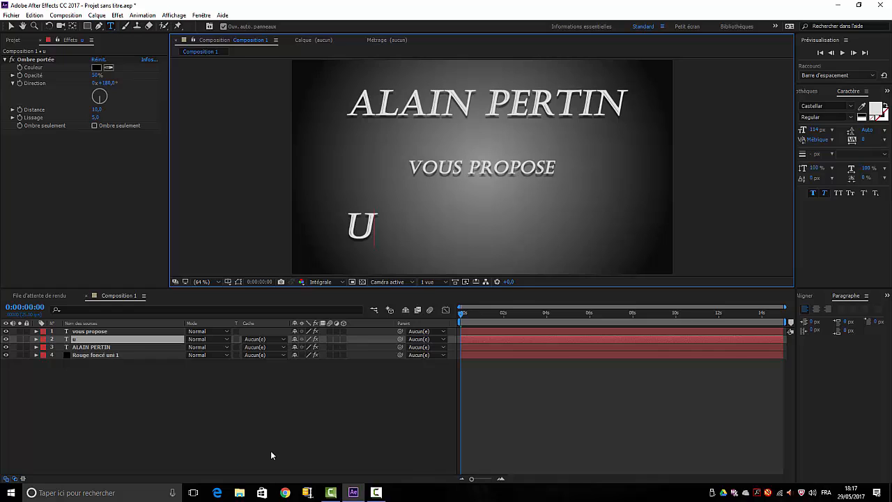
pyautogui.write('n')
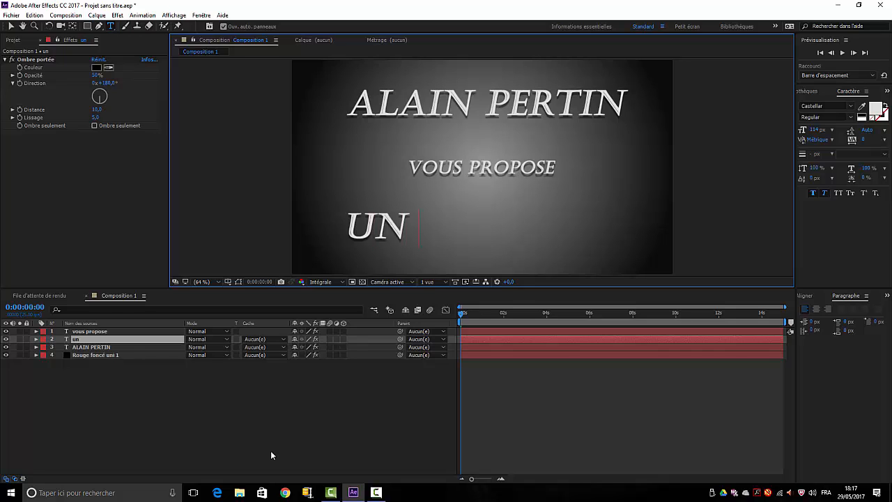
pyautogui.write(' tu')
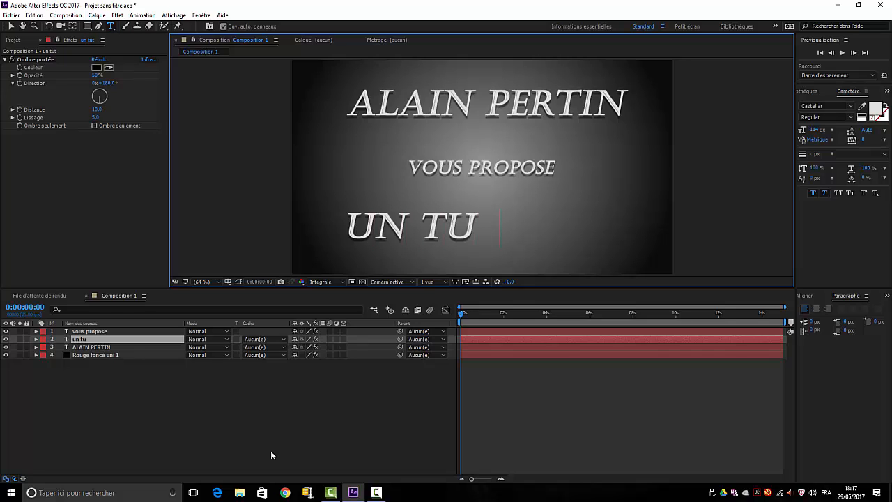
pyautogui.write('to')
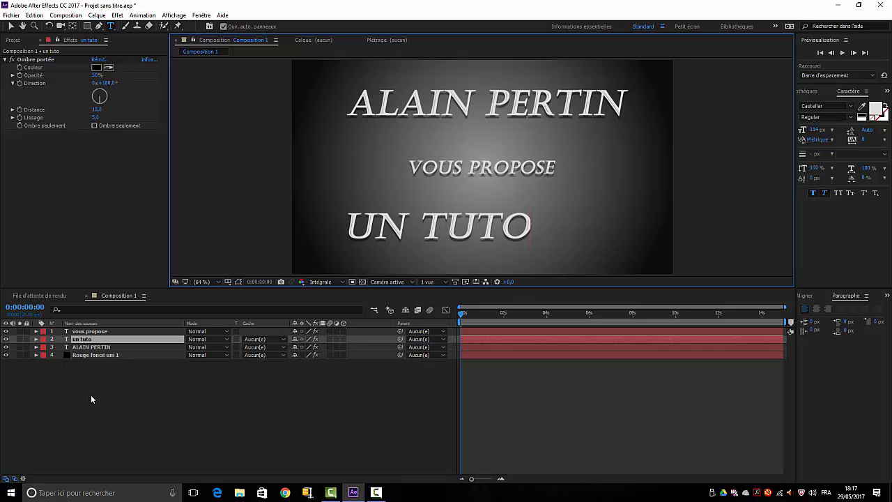
pyautogui.write(' a')
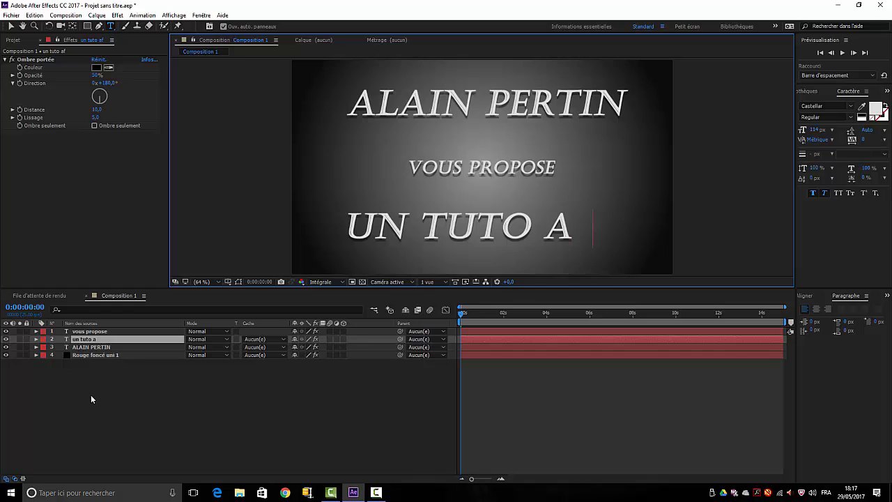
pyautogui.write('fter effects')
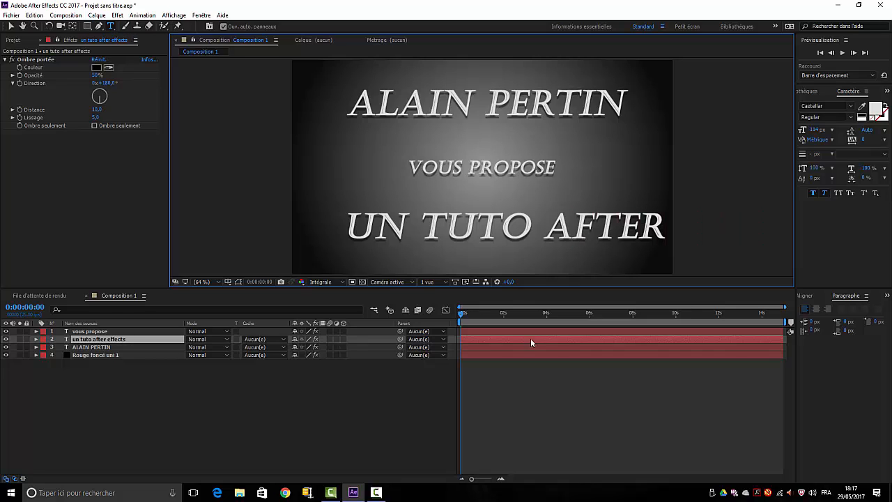
# Reduce the "un tuto after effects" line to a font size of 69 px and centre it horizontally in the composition.
pyautogui.doubleClick(67, 340)
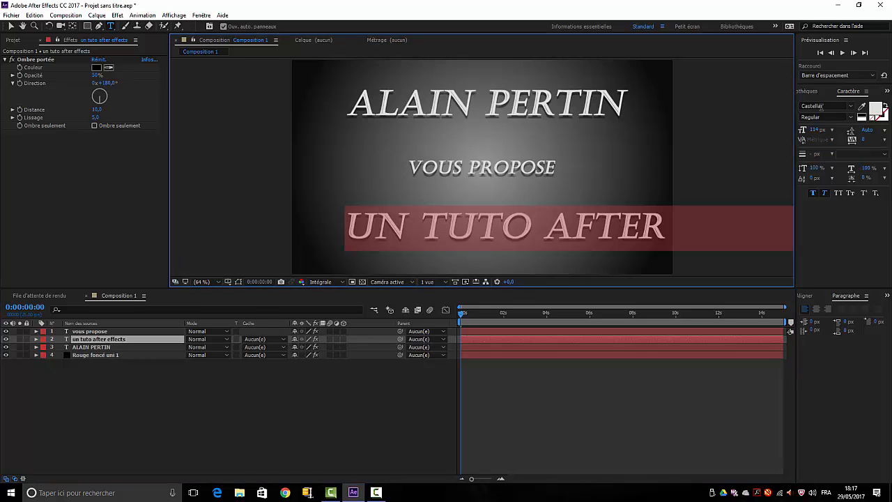
pyautogui.moveTo(813, 129); pyautogui.dragTo(792, 127)
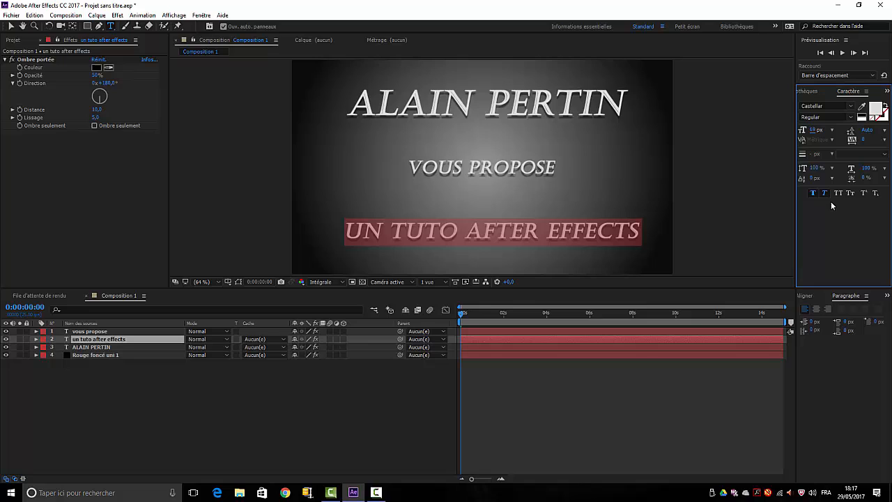
pyautogui.click(807, 296)
pyautogui.press('Escape')
pyautogui.click(822, 328)
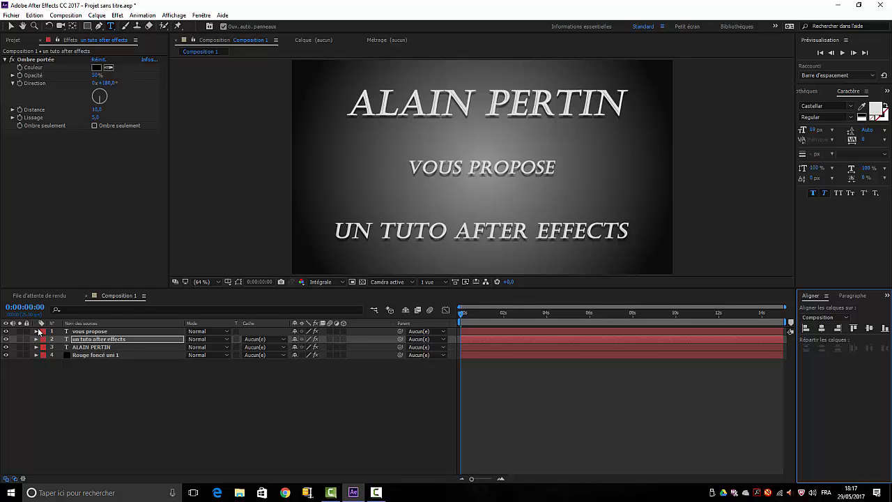
# Reveal the Position property of the name title layer and separate it into X and Y dimensions.
pyautogui.click(92, 347)
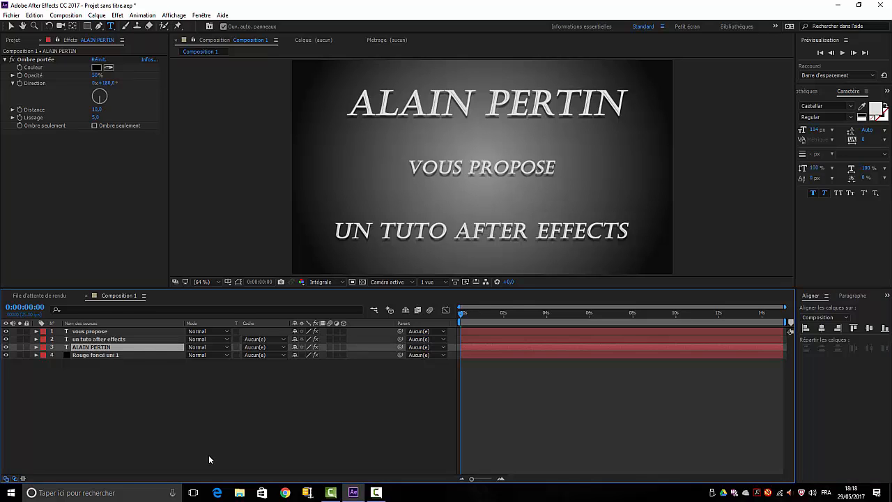
pyautogui.press('p')
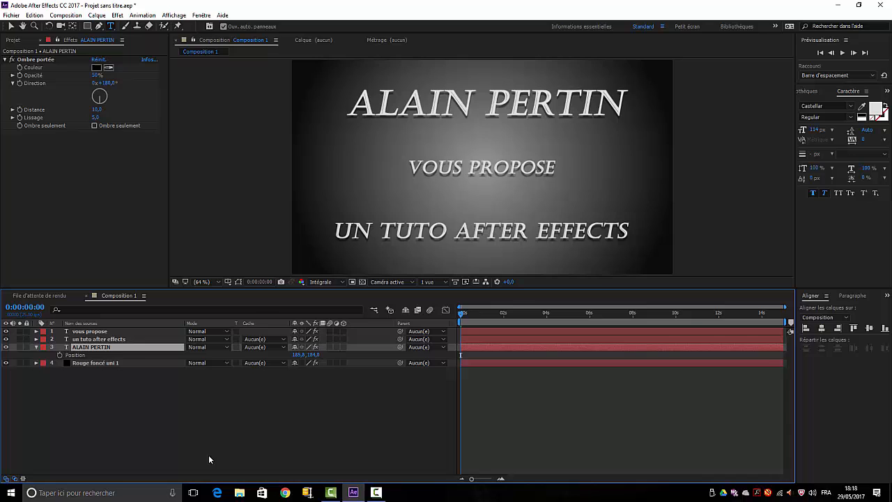
pyautogui.rightClick(75, 356)
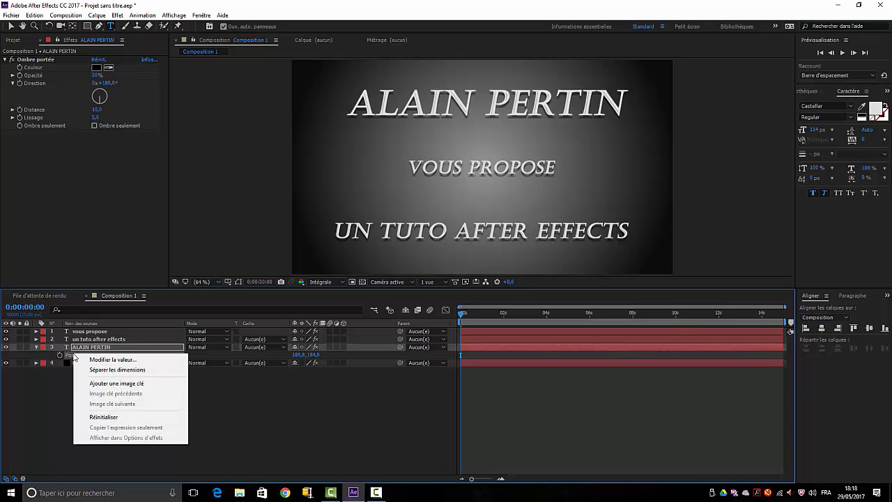
pyautogui.click(114, 370)
pyautogui.click(157, 414)
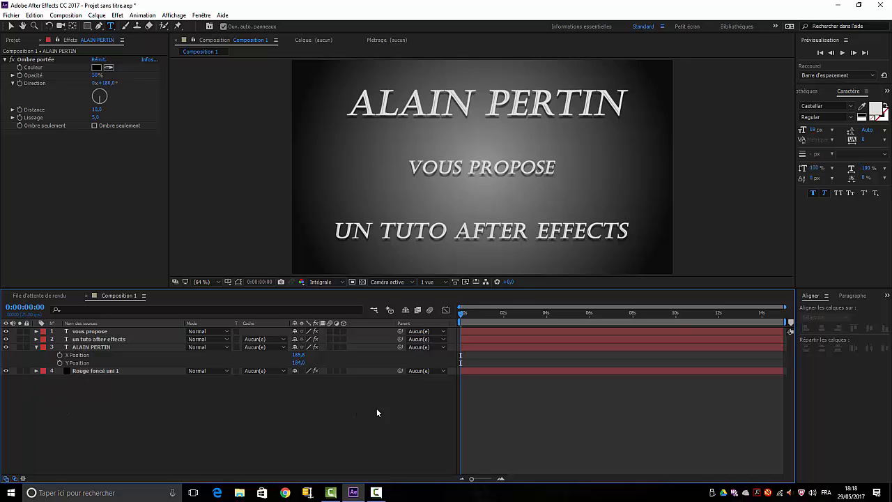
# Keyframe the name title's Y Position at 0:00:00:00 and add a second keyframe with the same value at 0:00:00:19.
pyautogui.click(60, 363)
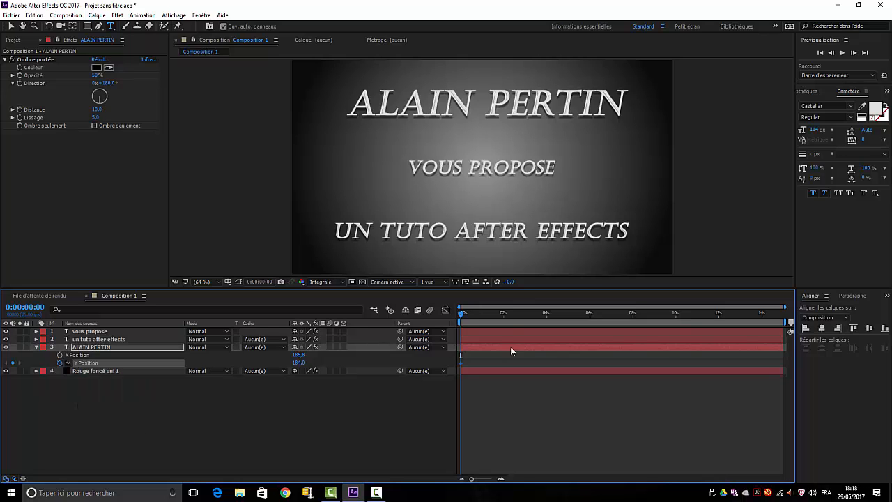
pyautogui.moveTo(460, 314); pyautogui.dragTo(477, 312)
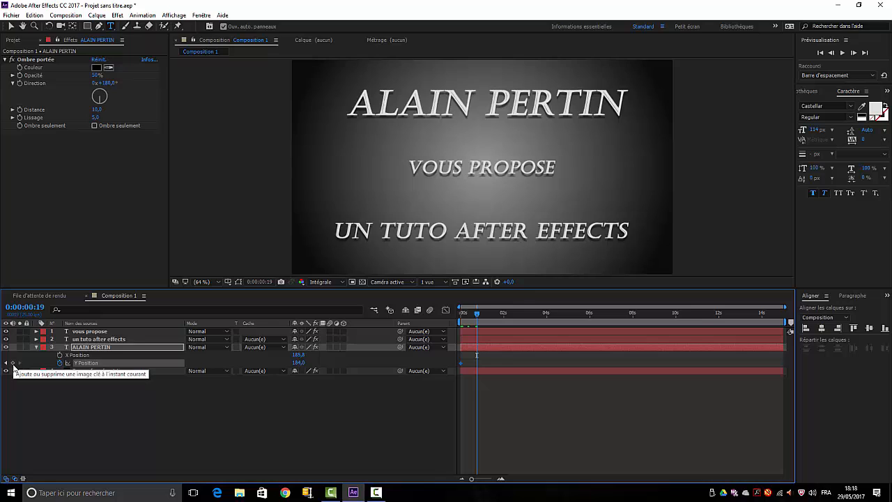
pyautogui.click(14, 362)
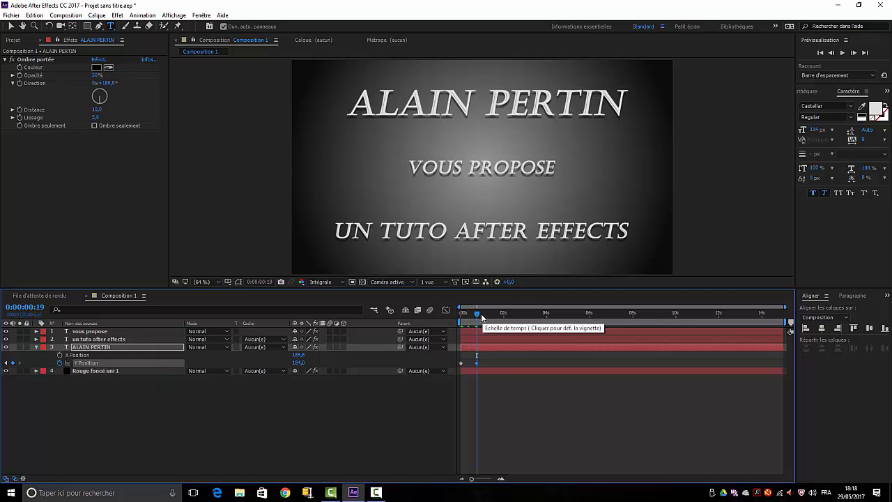
# Nudge the name title down at 0:00:00:11 to a Y Position of 188 and scrub through the movement.
pyautogui.click(470, 321)
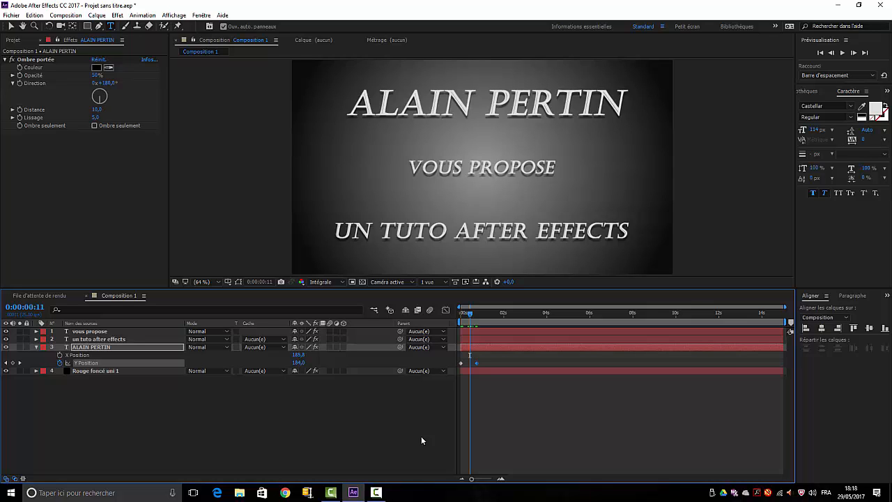
pyautogui.press('Down')
pyautogui.press('Down')
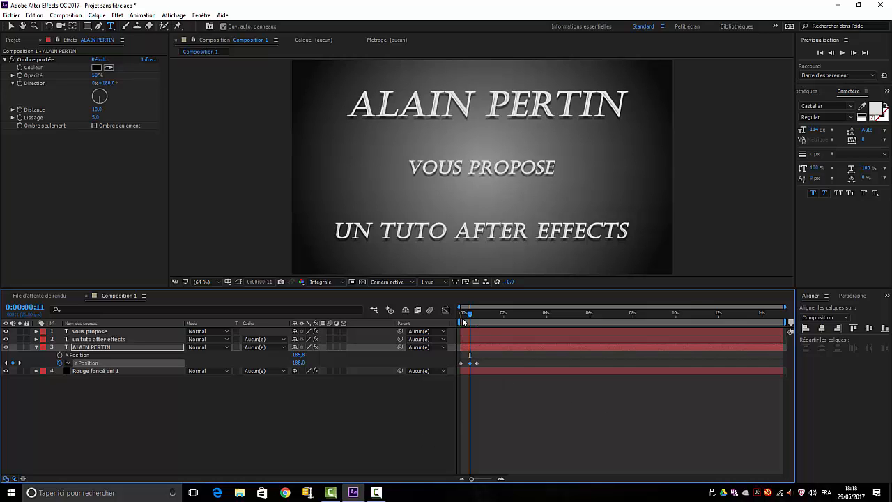
pyautogui.moveTo(470, 316); pyautogui.dragTo(478, 315)
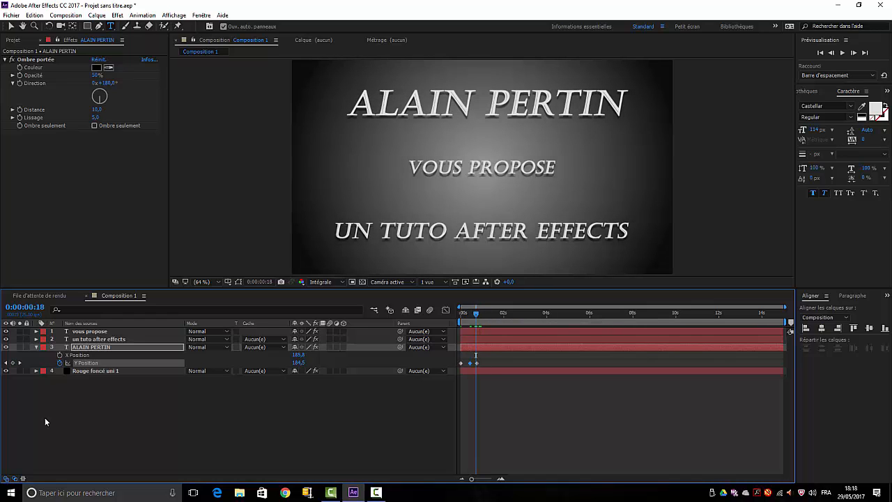
# Apply the expression loopOut(type = "cycle", numKeyframes = 0) to the name title's Y Position and preview the looped movement.
pyautogui.keyDown('alt'); pyautogui.click(59, 362); pyautogui.keyUp('alt')
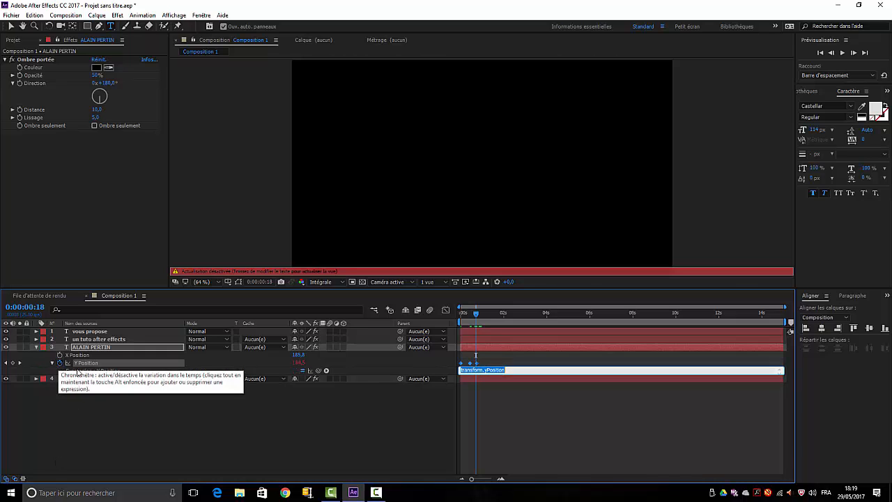
pyautogui.click(327, 372)
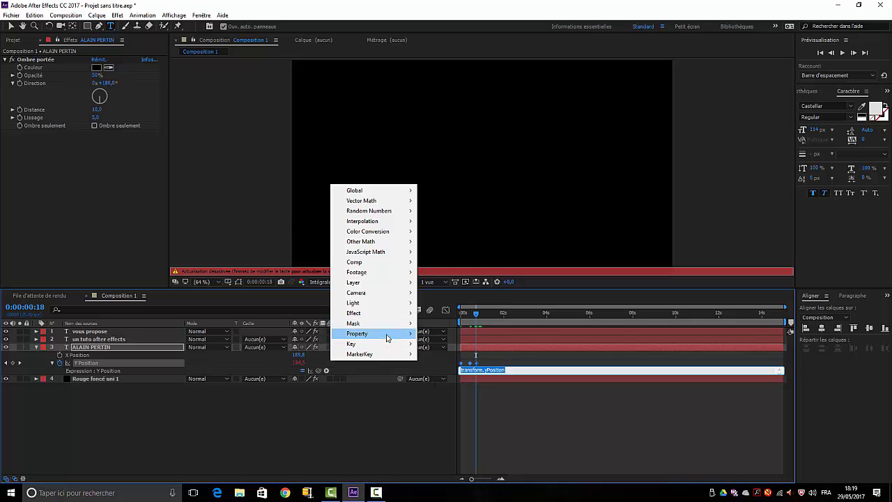
pyautogui.moveTo(387, 338)
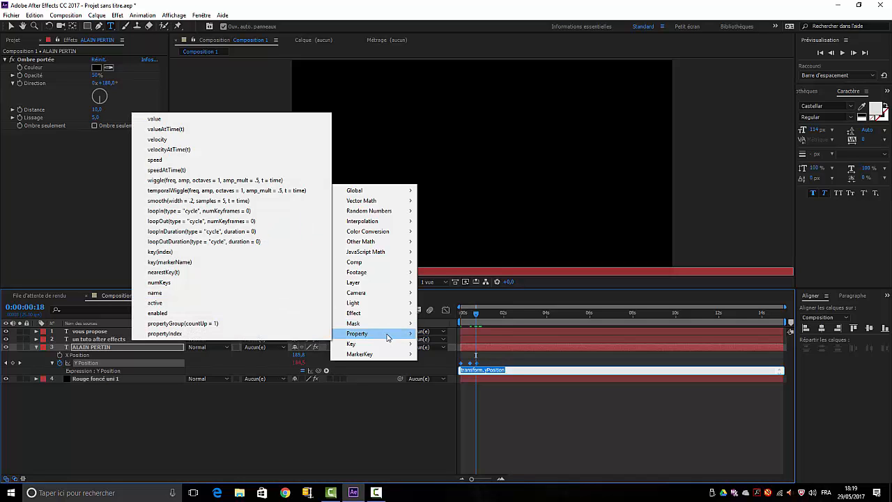
pyautogui.click(153, 222)
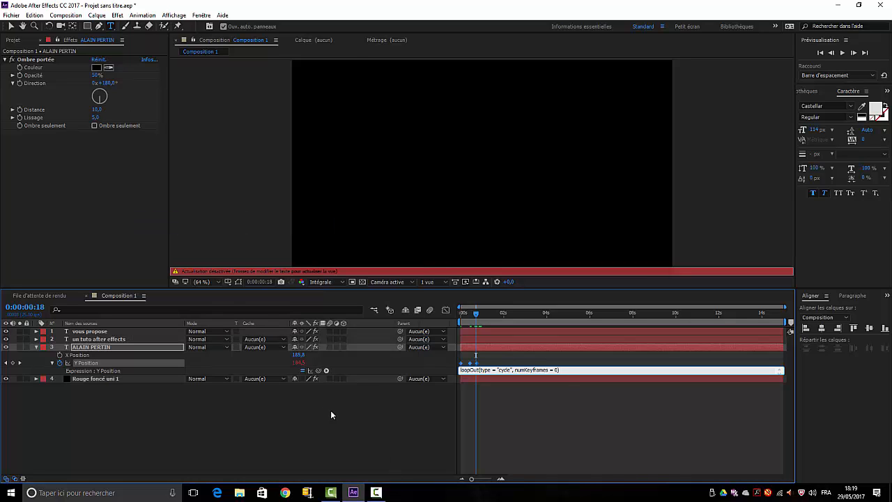
pyautogui.click(417, 424)
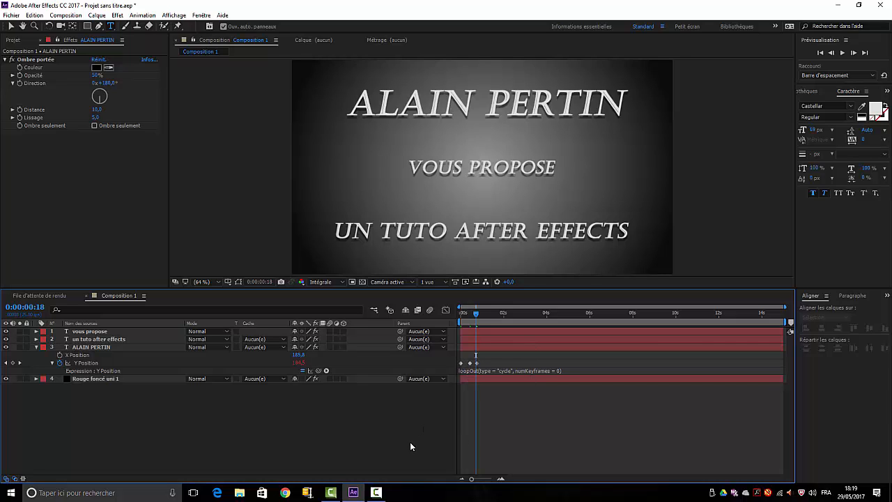
pyautogui.press('space')
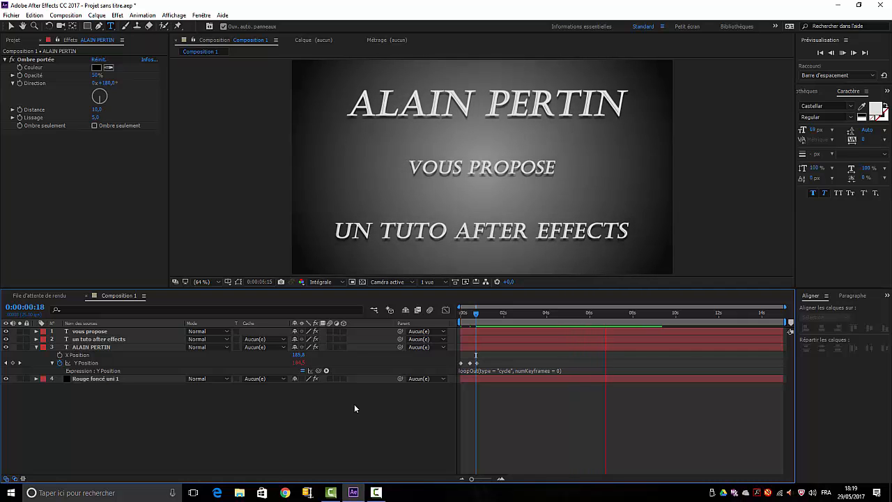
pyautogui.press('space')
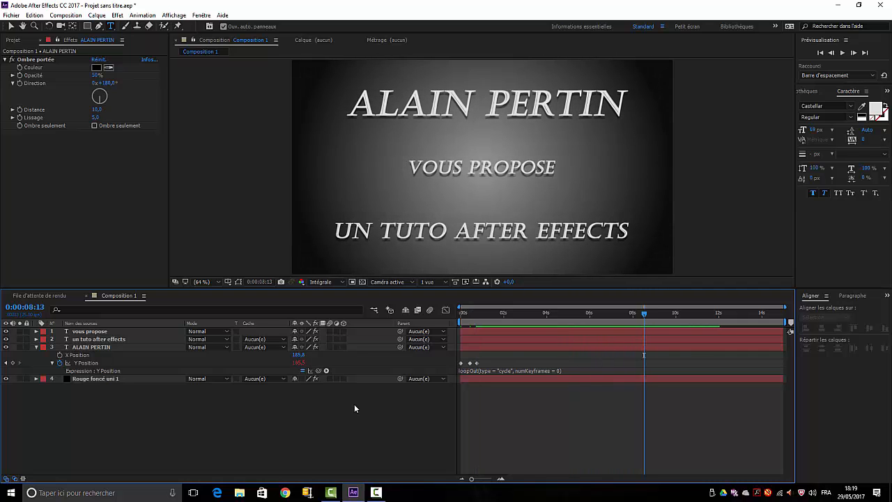
# Collapse the name title layer and separate the Position of the "un tuto after effects" layer into X and Y dimensions.
pyautogui.click(34, 347)
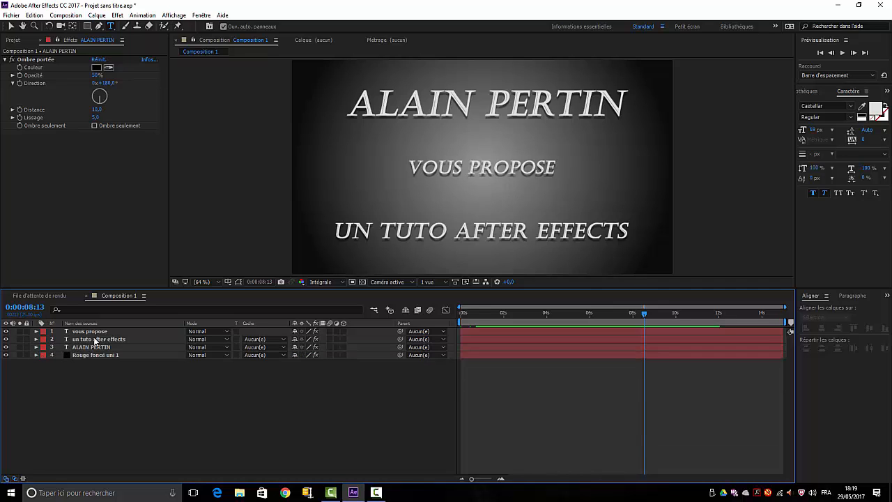
pyautogui.click(94, 340)
pyautogui.press('p')
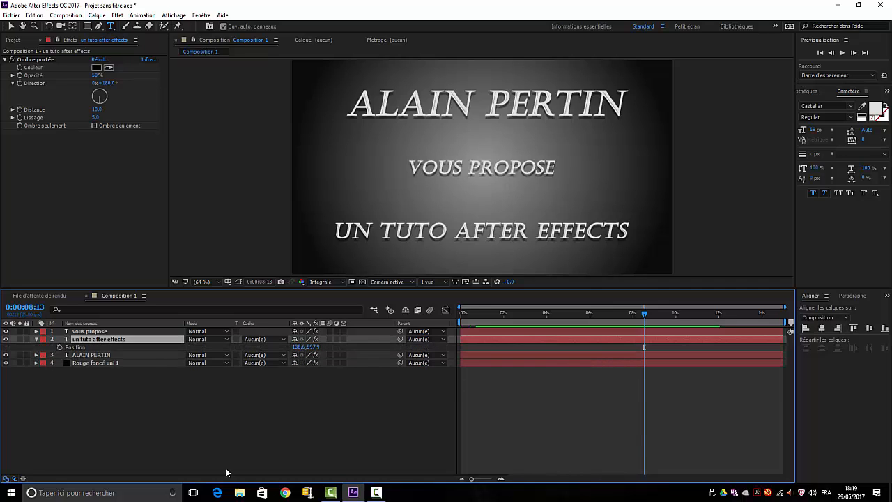
pyautogui.rightClick(75, 348)
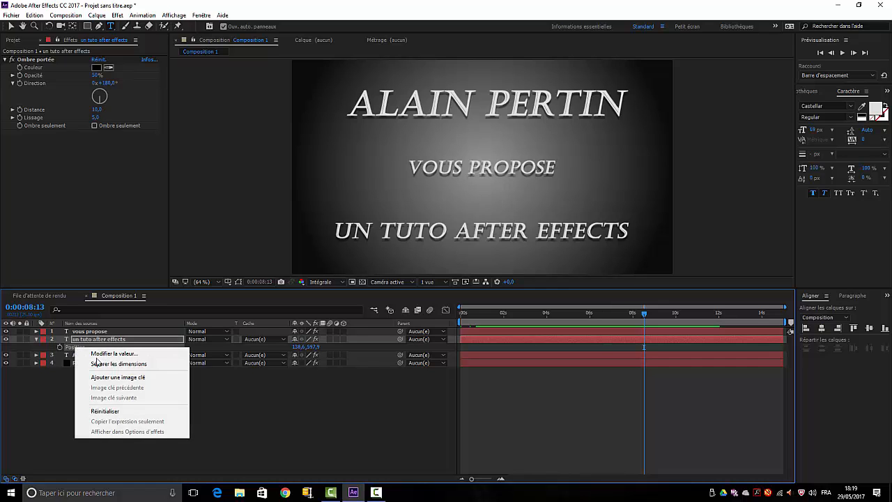
pyautogui.click(115, 363)
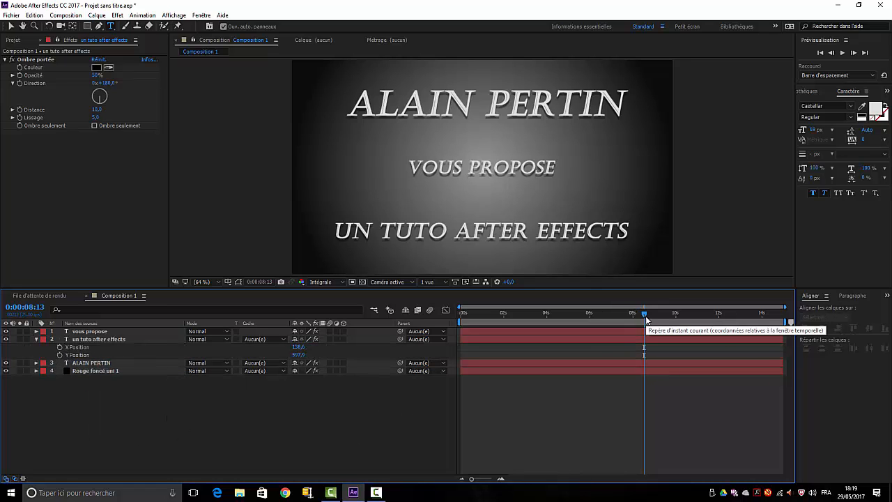
# Display the name title's position keyframes for reference and set a Y Position keyframe on "un tuto after effects" at 0:00:00:00.
pyautogui.moveTo(645, 315); pyautogui.dragTo(443, 329)
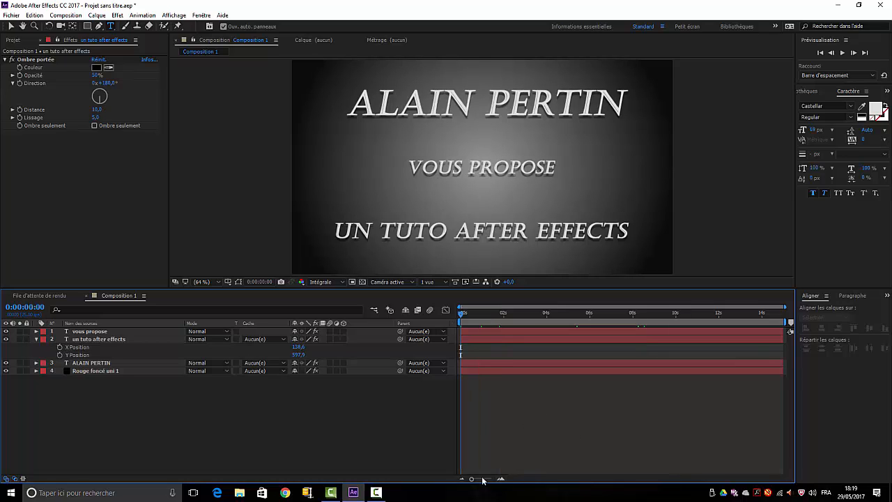
pyautogui.click(98, 364)
pyautogui.press('p')
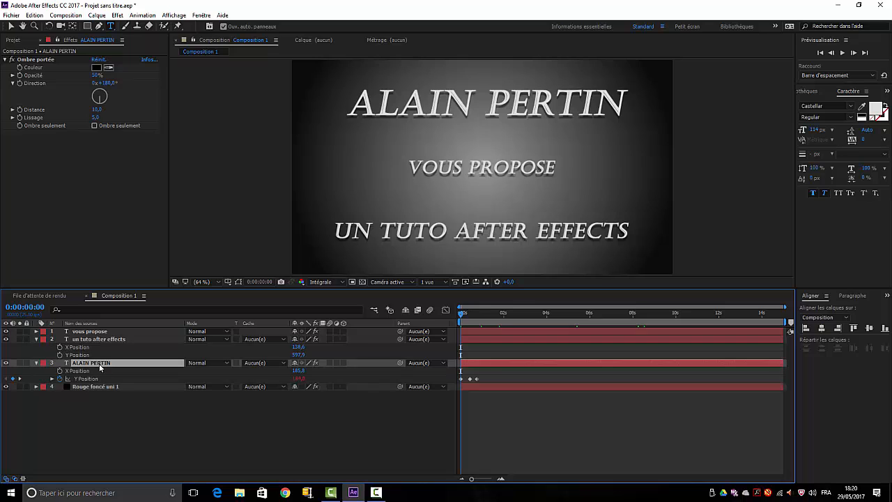
pyautogui.click(60, 355)
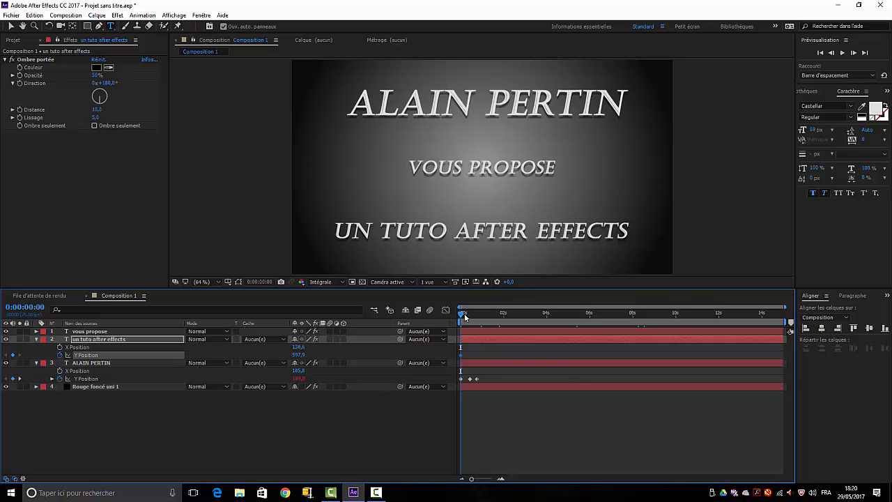
# Add a Y Position keyframe to "un tuto after effects" at 0:00:00:20 and nudge the title down to 601.9 at 0:00:00:10.
pyautogui.moveTo(461, 318); pyautogui.dragTo(478, 314)
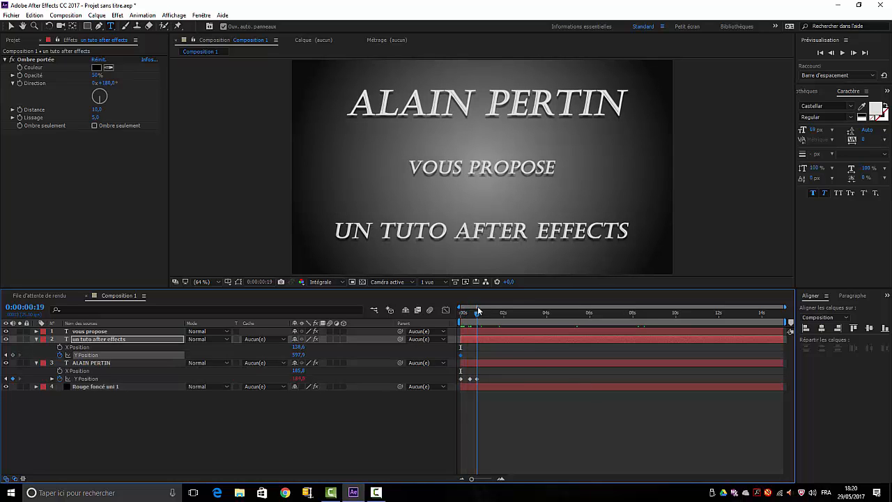
pyautogui.click(12, 355)
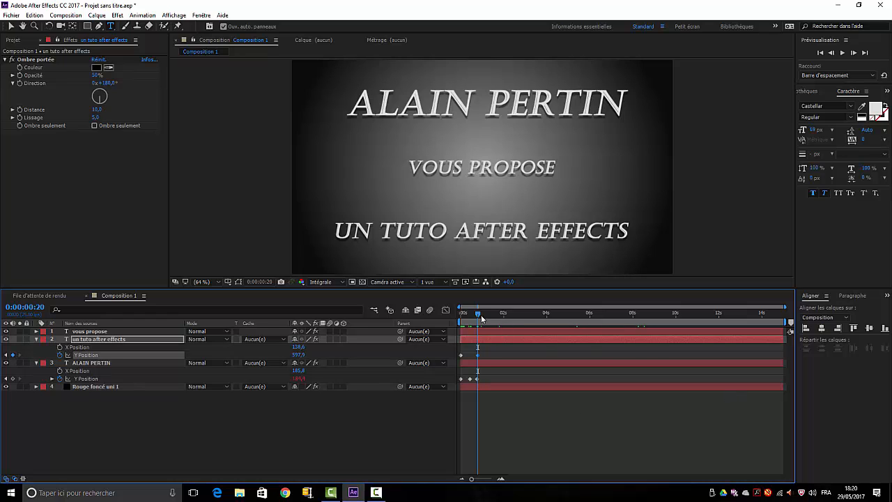
pyautogui.moveTo(478, 317); pyautogui.dragTo(472, 325)
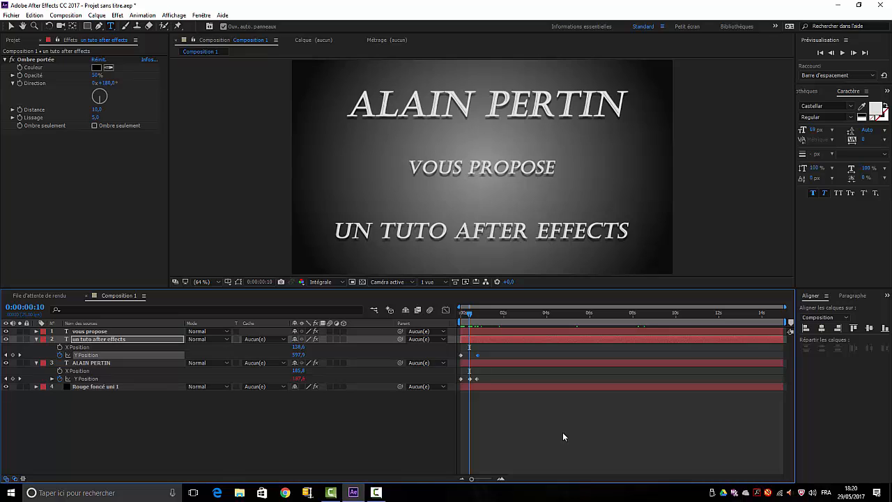
pyautogui.press('Down')
pyautogui.press('Down')
pyautogui.press('Down')
pyautogui.press('Down')
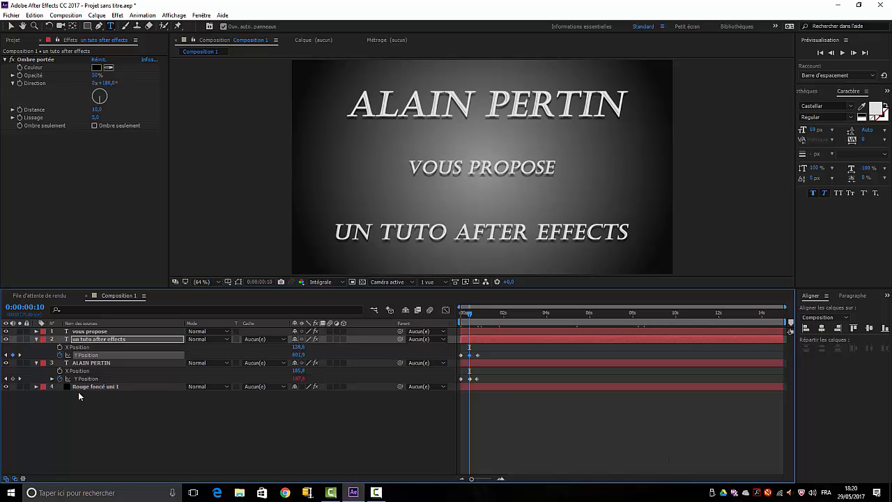
# Apply the expression loopOut(type = "cycle", numKeyframes = 0) to the Y Position of "un tuto after effects".
pyautogui.keyDown('alt'); pyautogui.click(60, 355); pyautogui.keyUp('alt')
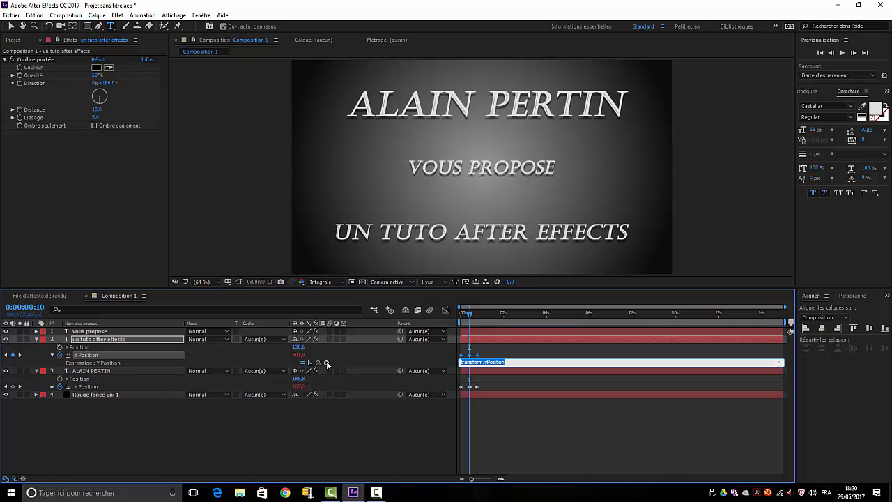
pyautogui.click(327, 363)
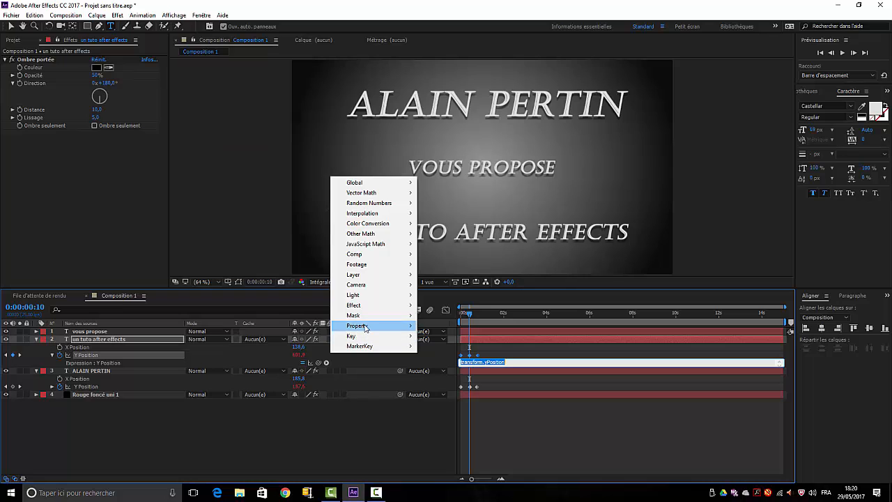
pyautogui.moveTo(365, 327)
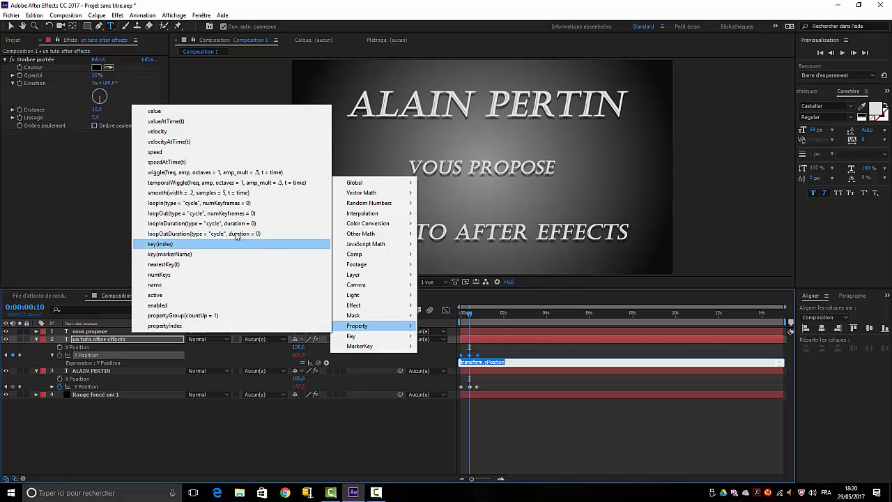
pyautogui.click(155, 213)
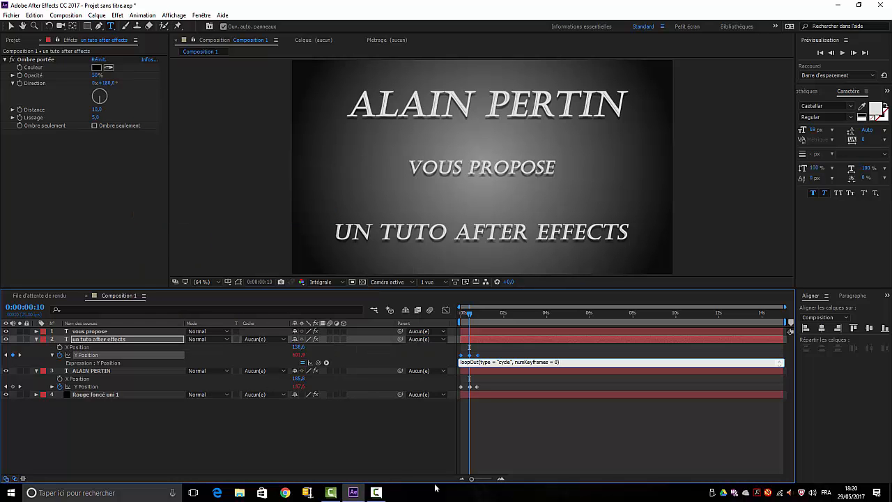
pyautogui.click(413, 455)
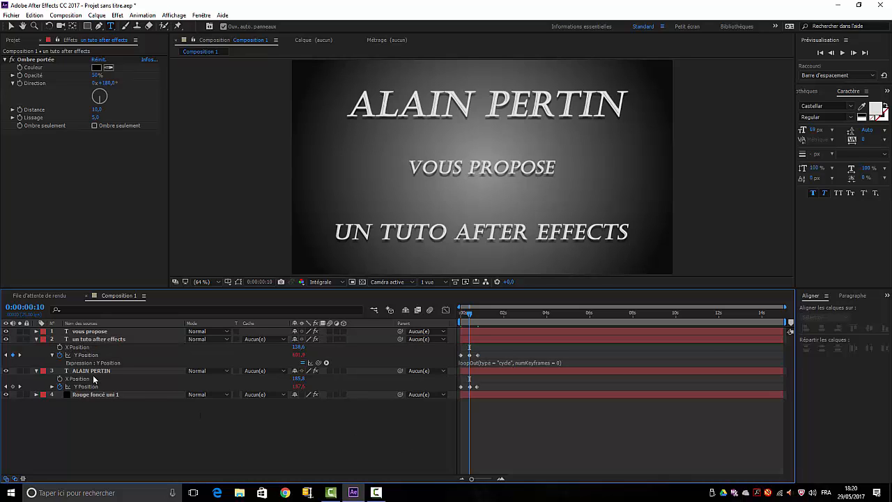
# Separate the Position of the "vous propose" layer into X and Y dimensions and set a Y Position keyframe at 0:00:00:00.
pyautogui.click(85, 333)
pyautogui.press('p')
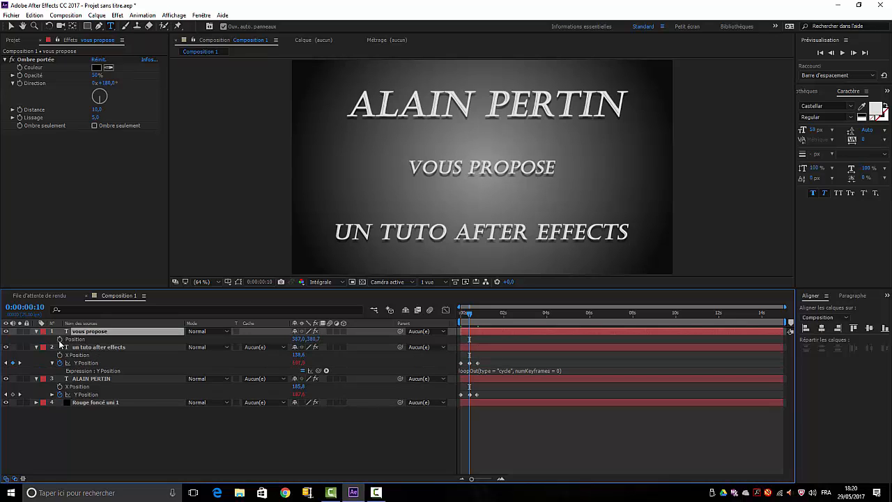
pyautogui.rightClick(73, 340)
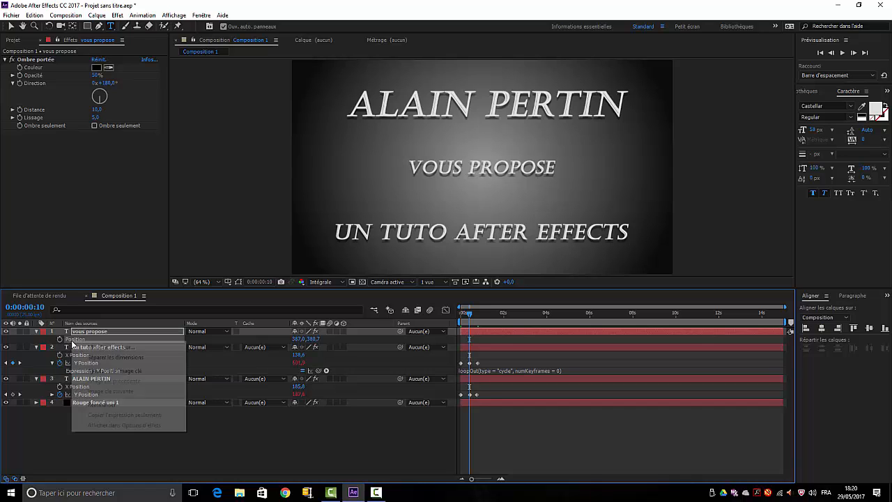
pyautogui.click(115, 357)
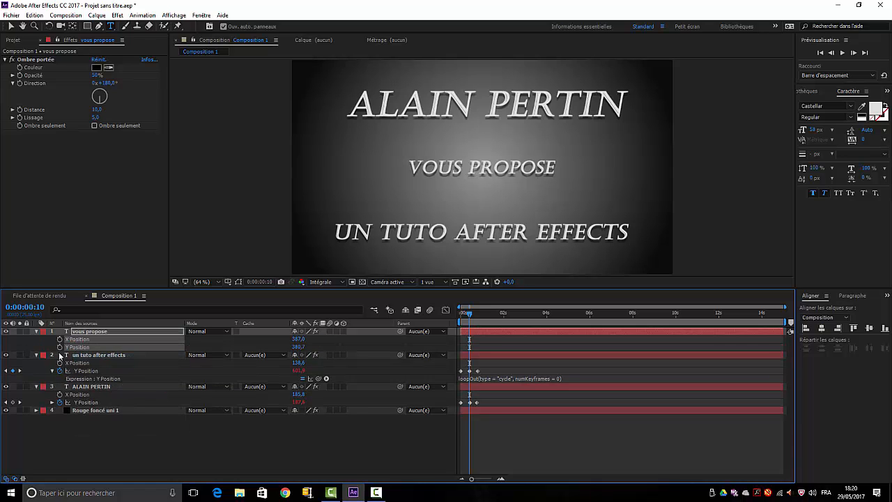
pyautogui.click(107, 451)
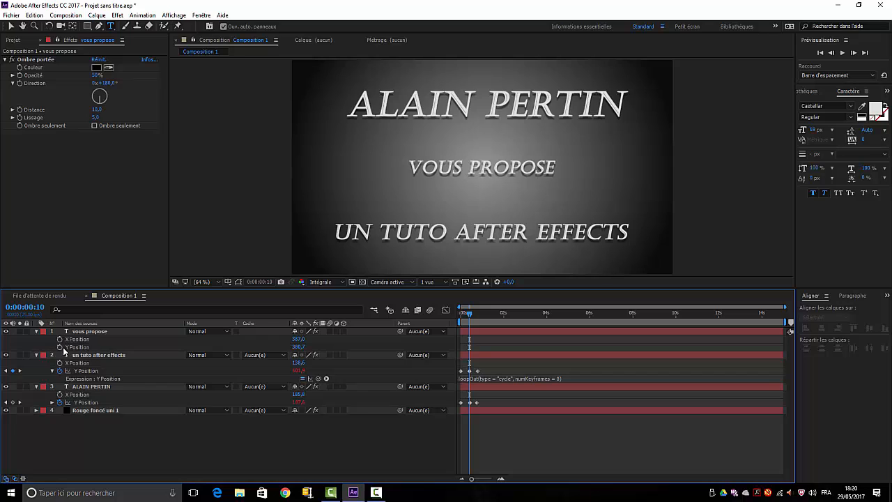
pyautogui.moveTo(468, 315); pyautogui.dragTo(451, 321)
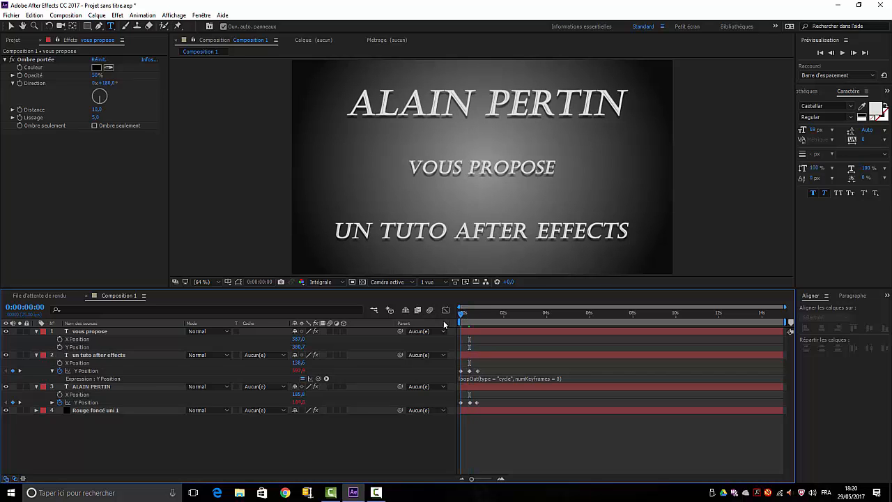
pyautogui.click(60, 347)
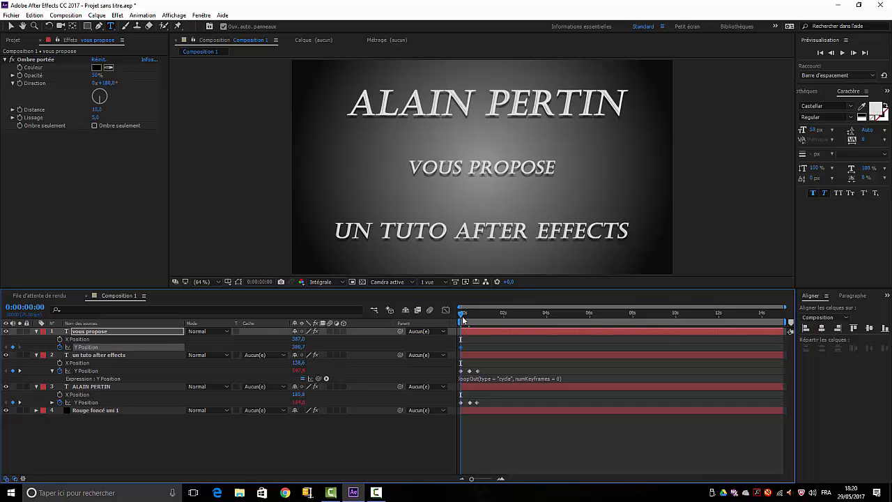
# Add a Y Position keyframe to "vous propose" at 0:00:00:19 and nudge the title down to 384.7 at 0:00:00:09.
pyautogui.moveTo(460, 320); pyautogui.dragTo(479, 314)
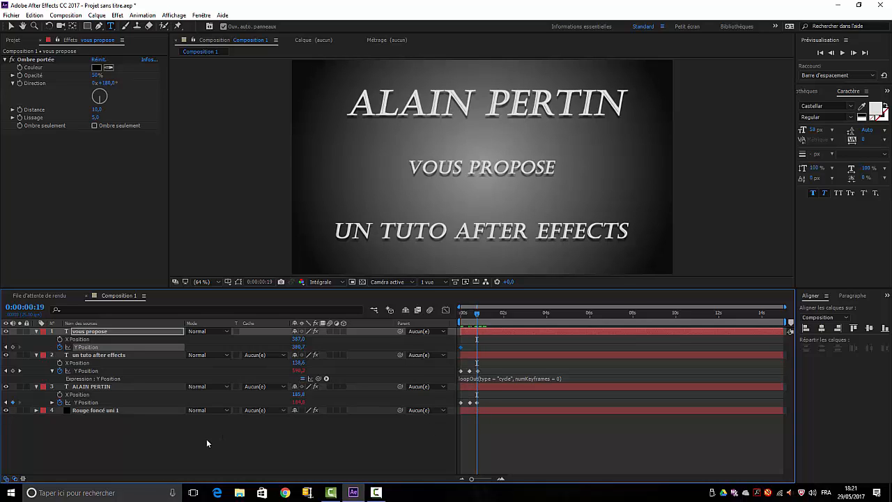
pyautogui.click(13, 346)
pyautogui.moveTo(477, 315); pyautogui.dragTo(468, 321)
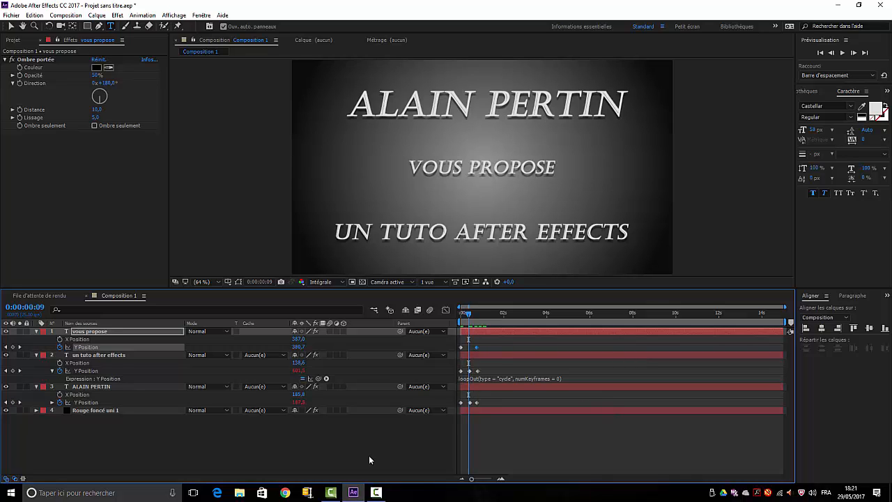
pyautogui.press('Down')
pyautogui.press('Down')
pyautogui.press('Down')
pyautogui.press('Down')
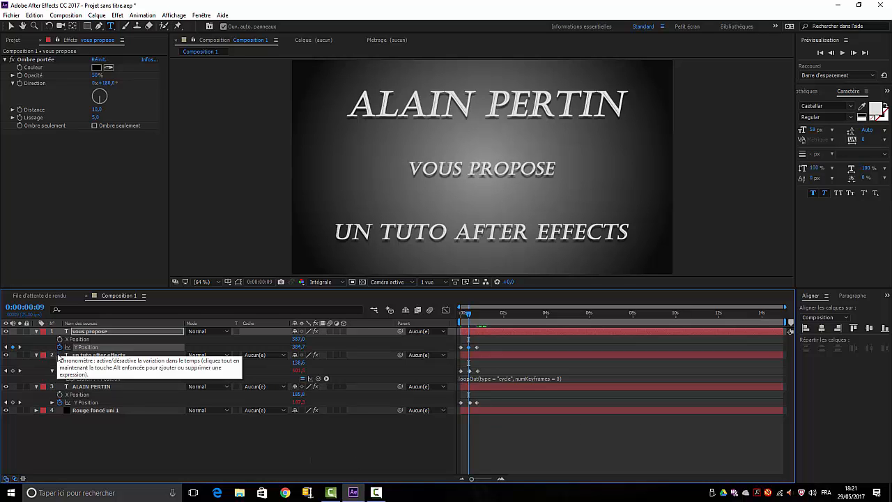
# Apply the expression loopOut(type = "cycle", numKeyframes = 0) to the Y Position of "vous propose".
pyautogui.keyDown('alt'); pyautogui.click(60, 346); pyautogui.keyUp('alt')
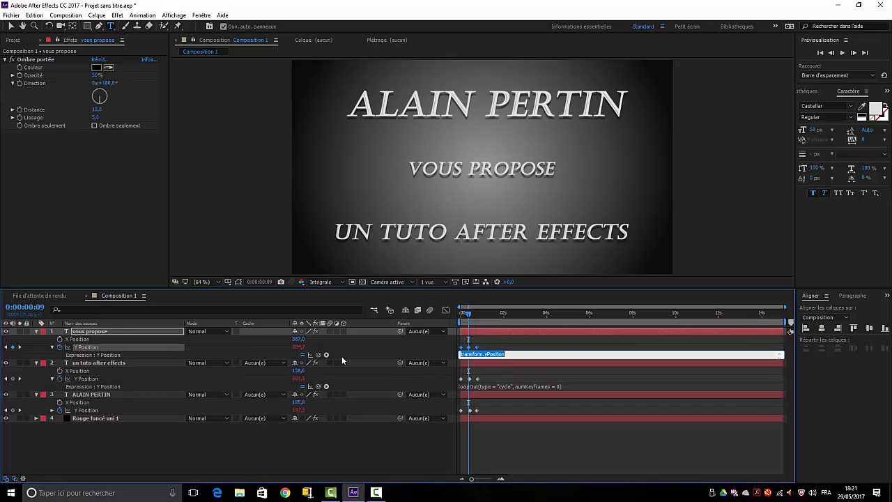
pyautogui.click(326, 355)
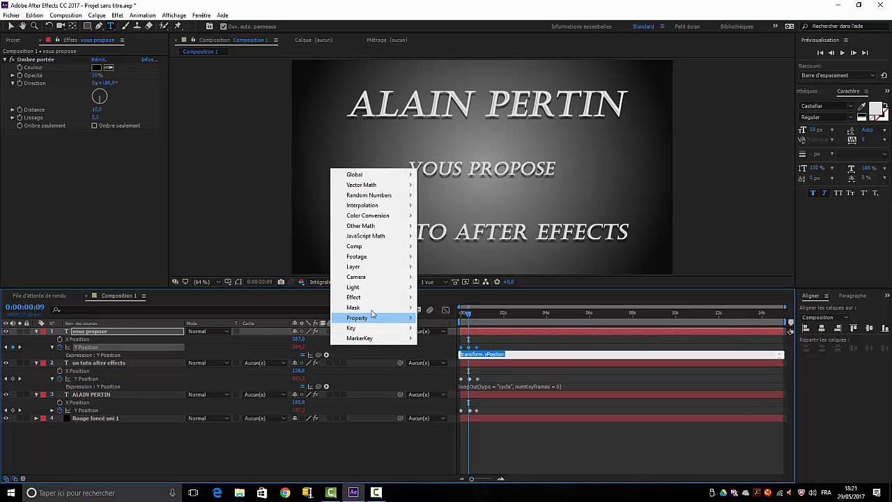
pyautogui.moveTo(374, 318)
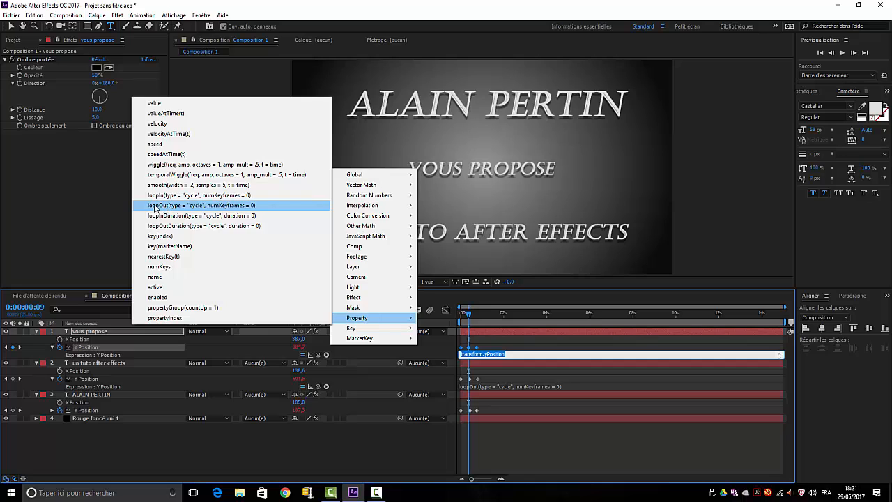
pyautogui.click(165, 206)
pyautogui.click(359, 460)
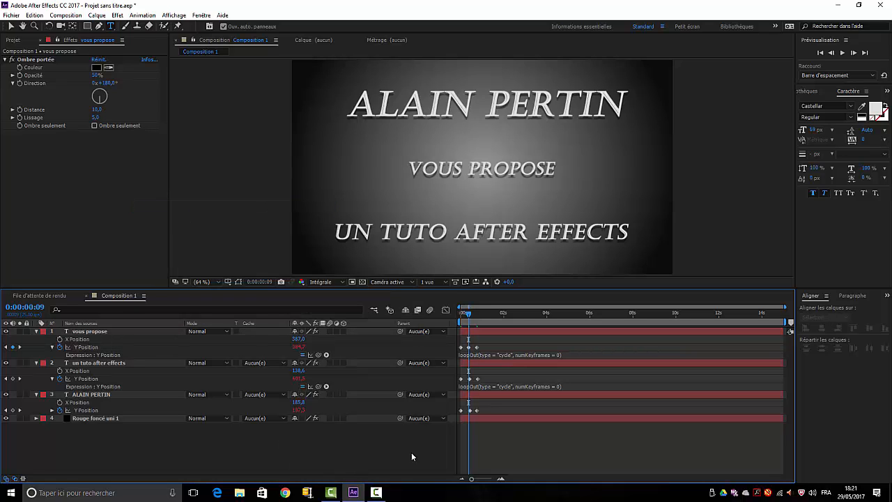
# Preview the looped movement of all three titles from the start and collapse their layers.
pyautogui.moveTo(468, 318); pyautogui.dragTo(461, 315)
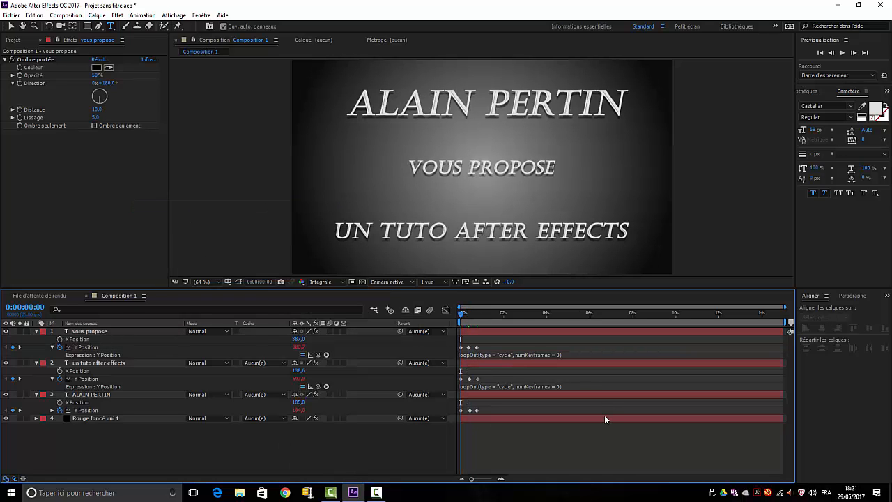
pyautogui.press('space')
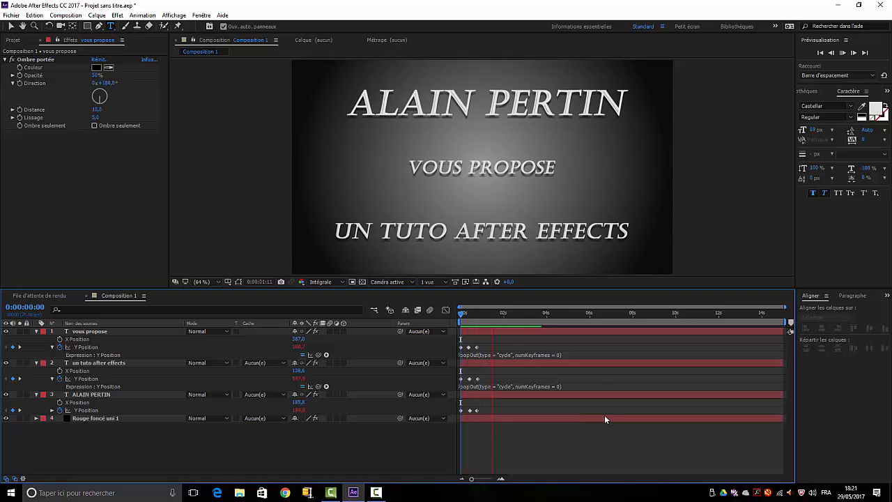
pyautogui.press('space')
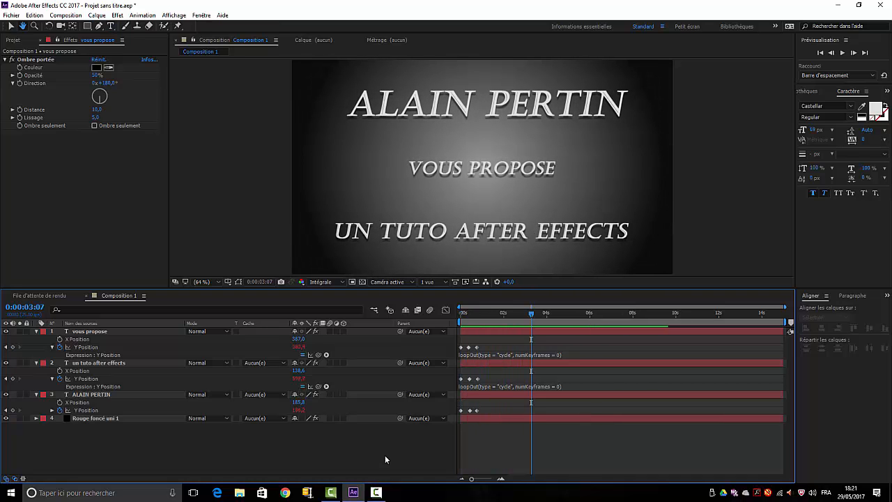
pyautogui.click(35, 332)
pyautogui.click(37, 339)
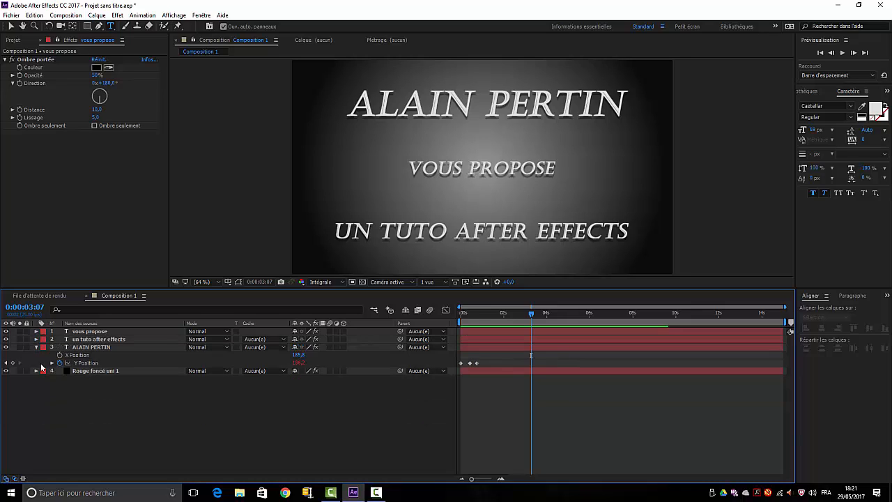
pyautogui.click(37, 347)
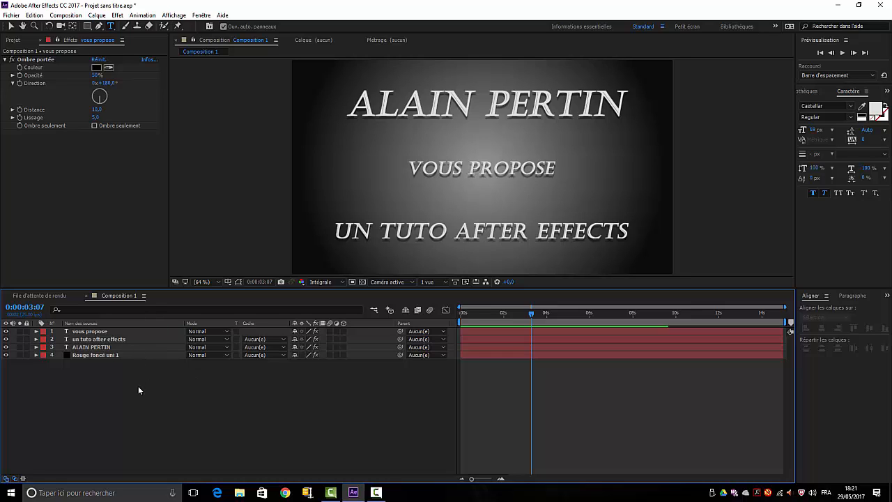
# Create an adjustment layer (Calque d'effets) above the titles and apply the Ajout de grain effect to it.
pyautogui.click(97, 15)
pyautogui.moveTo(98, 28)
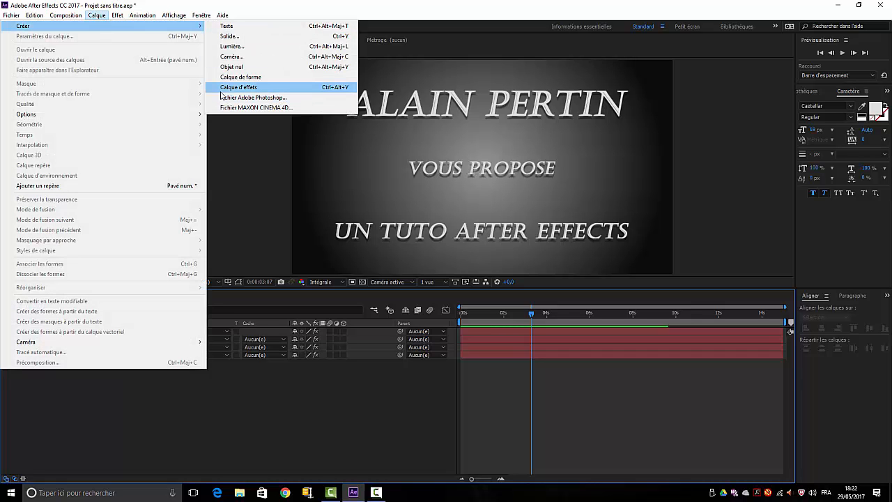
pyautogui.click(226, 89)
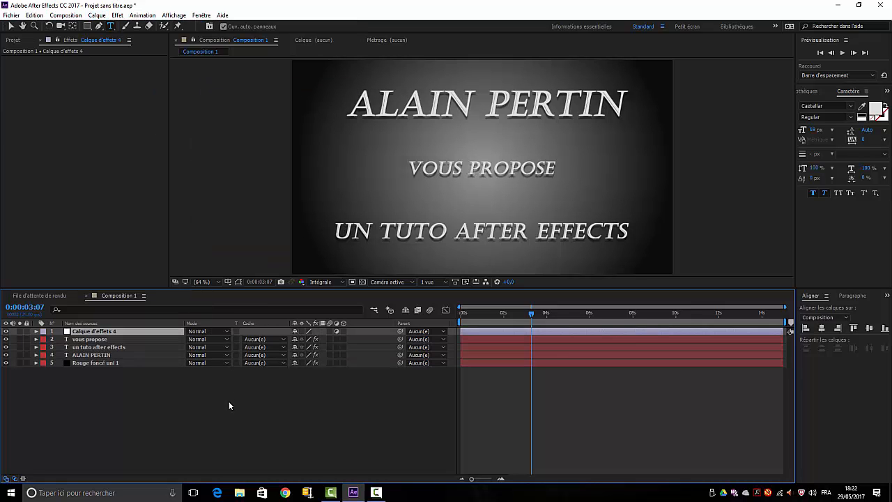
pyautogui.click(117, 17)
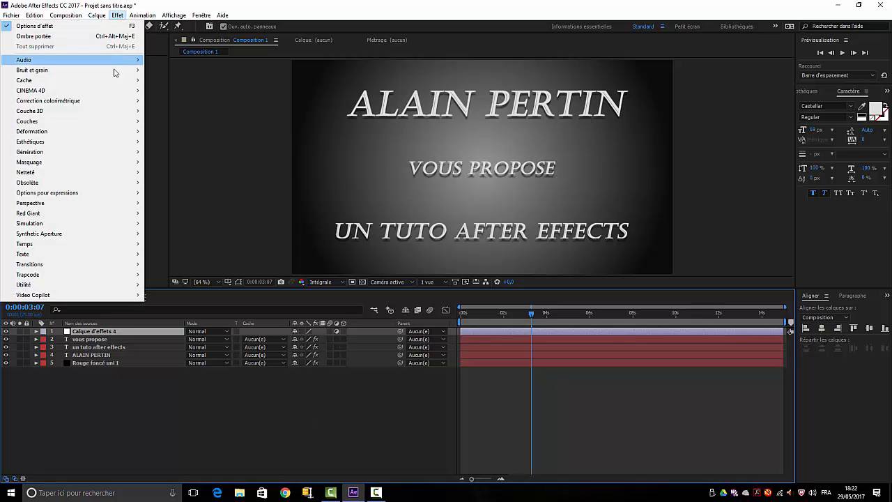
pyautogui.moveTo(119, 70)
pyautogui.click(175, 70)
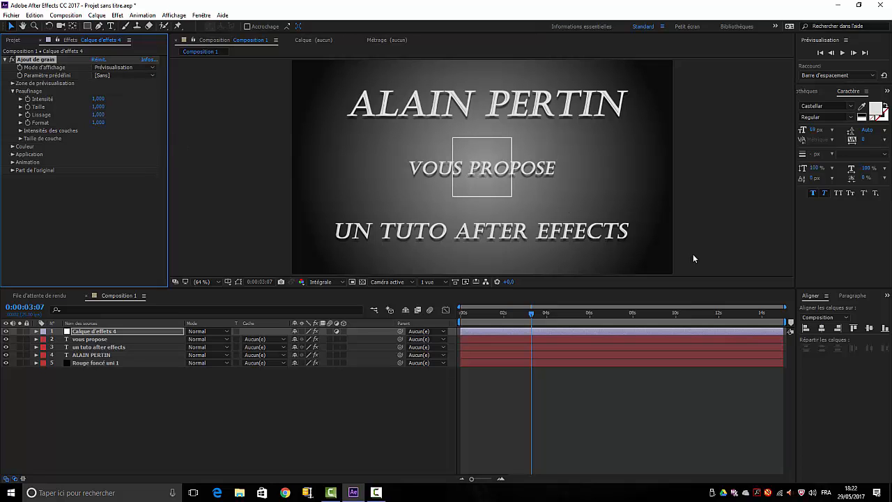
# Make the added grain monochromatic and set its Intensité to 1.5.
pyautogui.scroll(3, 693, 254)
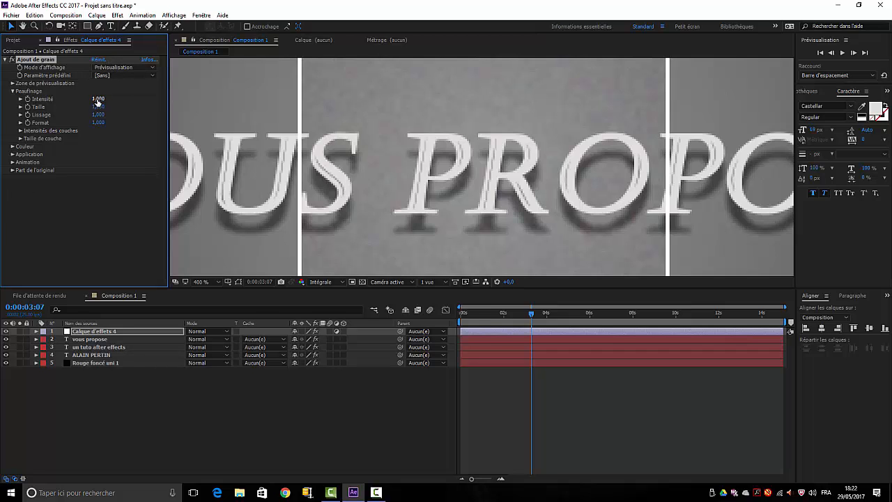
pyautogui.click(12, 146)
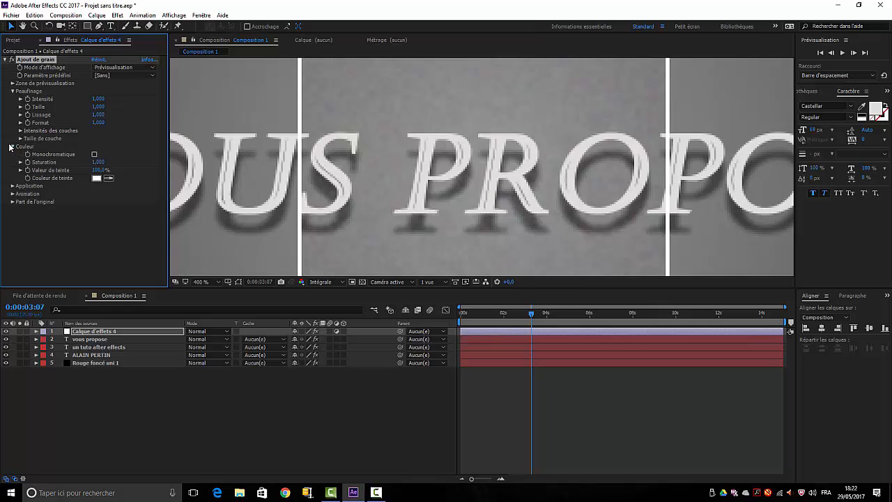
pyautogui.click(94, 154)
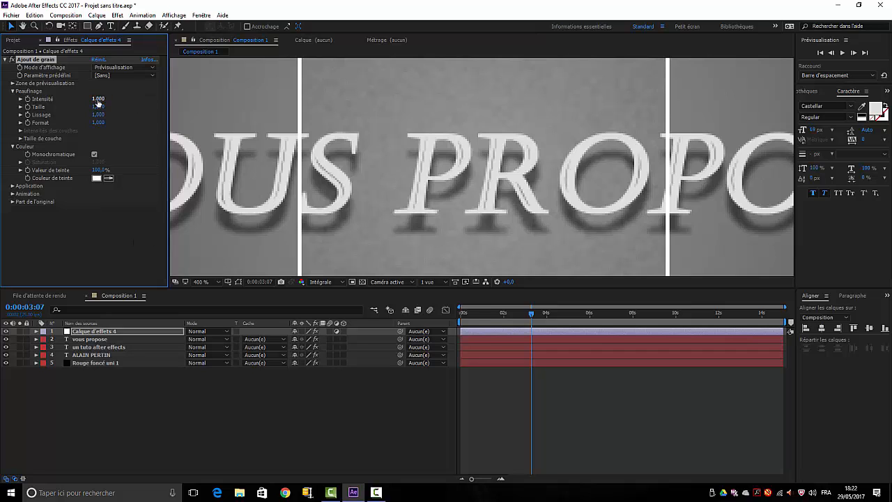
pyautogui.moveTo(99, 98)
pyautogui.mouseDown()
pyautogui.moveTo(108, 97)
pyautogui.moveTo(99, 98)
pyautogui.mouseUp()
# Set the grain's Mode de fusion to Produit and reopen the list of blending modes.
pyautogui.click(12, 186)
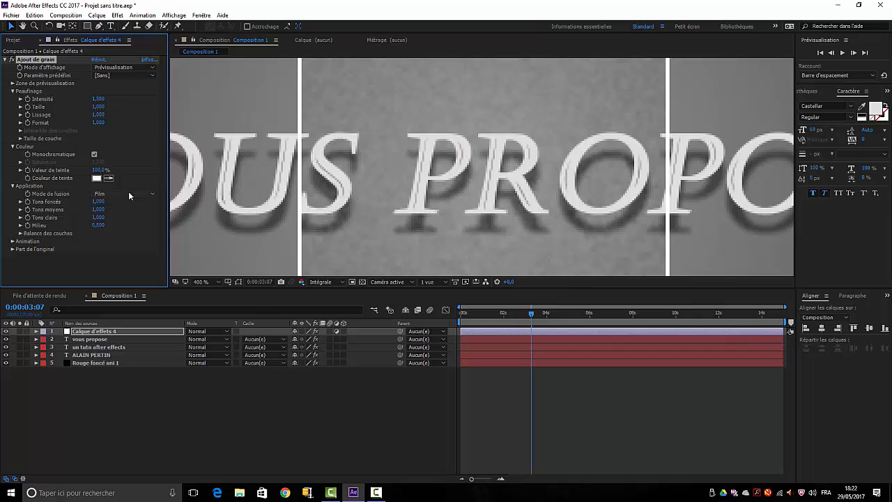
pyautogui.click(153, 198)
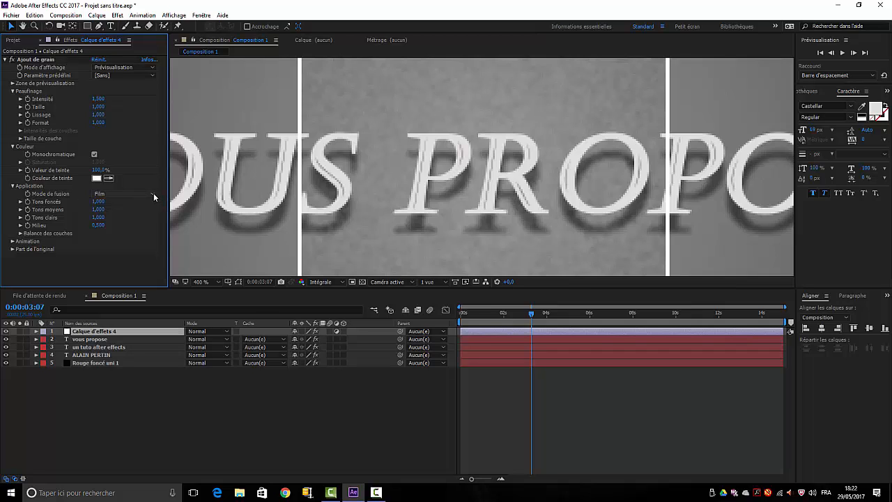
pyautogui.click(153, 193)
pyautogui.click(131, 214)
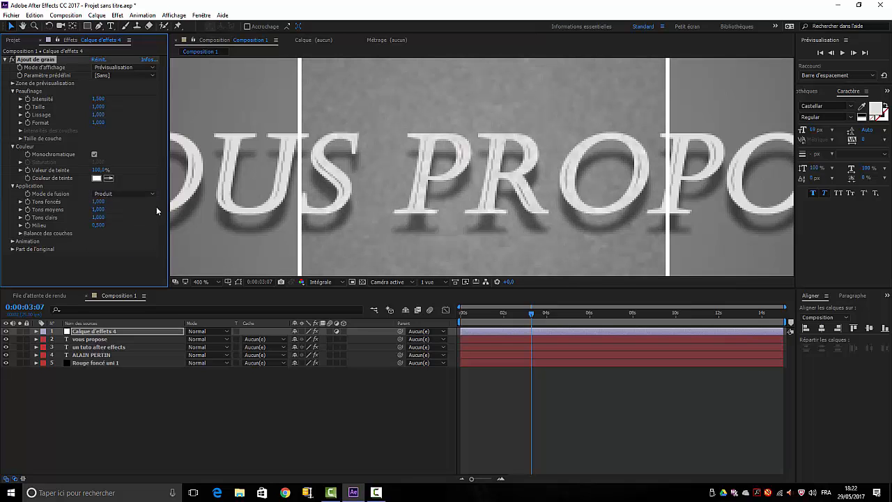
pyautogui.click(150, 194)
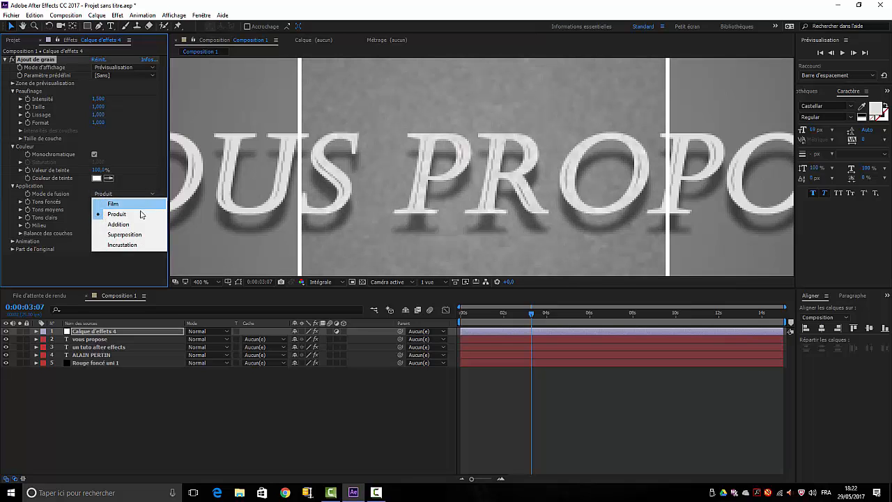
# Try the Addition, Superposition and Incrustation blending modes on the Ajout de grain effect.
pyautogui.click(120, 225)
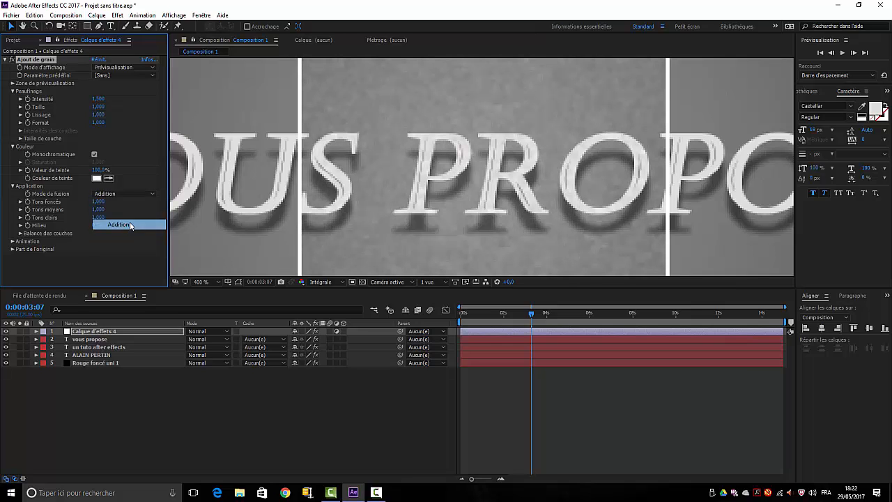
pyautogui.click(153, 193)
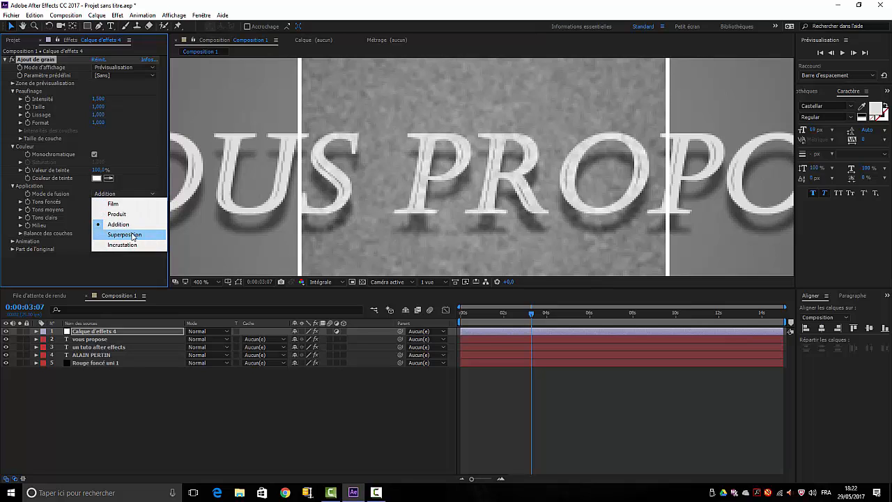
pyautogui.click(132, 235)
pyautogui.click(152, 194)
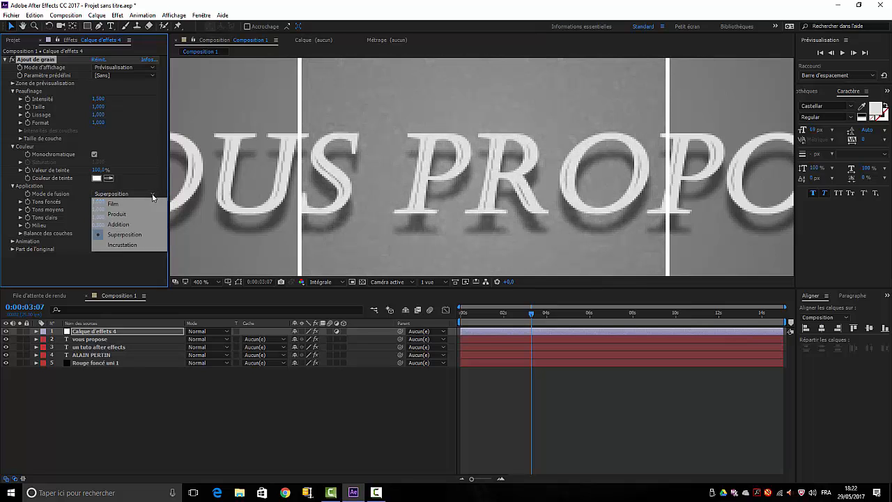
pyautogui.click(123, 245)
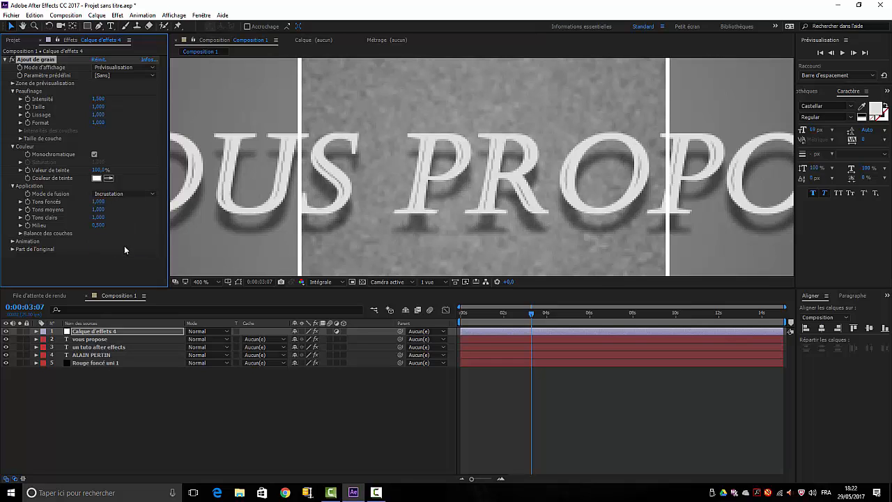
# Set the grain effect's blending mode to Film and its display mode to Résultat final.
pyautogui.click(157, 192)
pyautogui.click(108, 200)
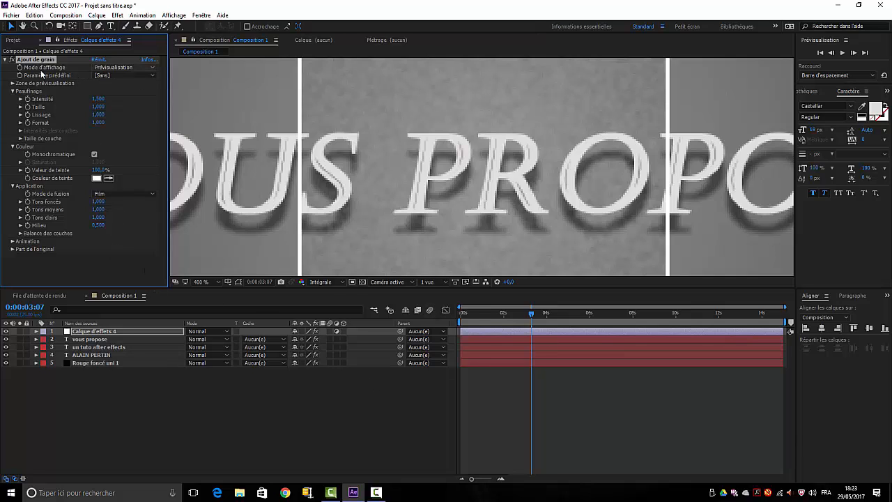
pyautogui.click(154, 69)
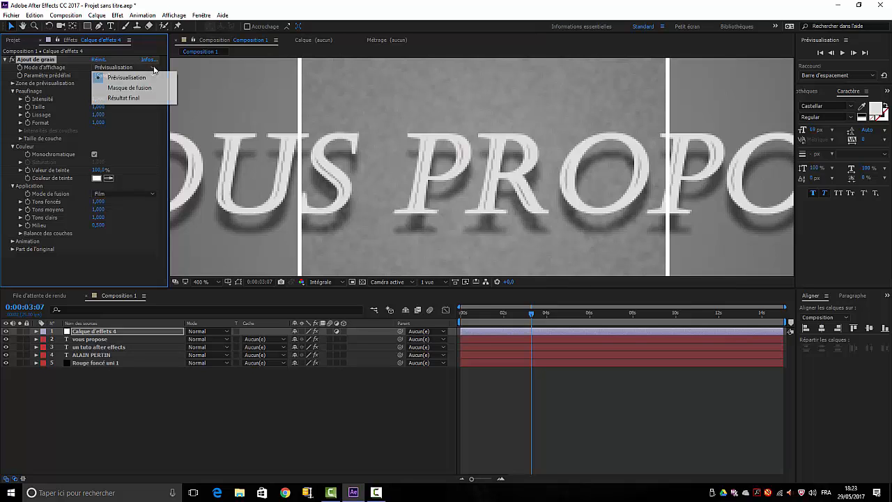
pyautogui.click(128, 99)
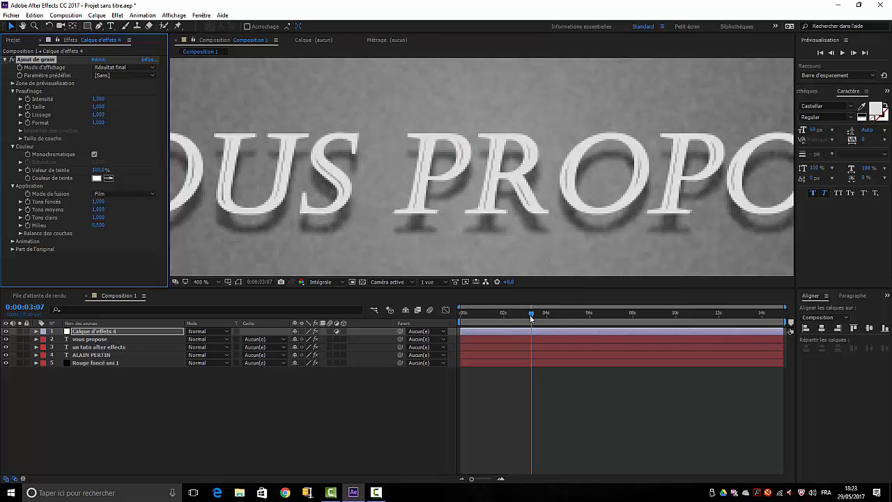
# Play back the composition from its start to check the animated grain on the titles.
pyautogui.scroll(-4, 463, 183)
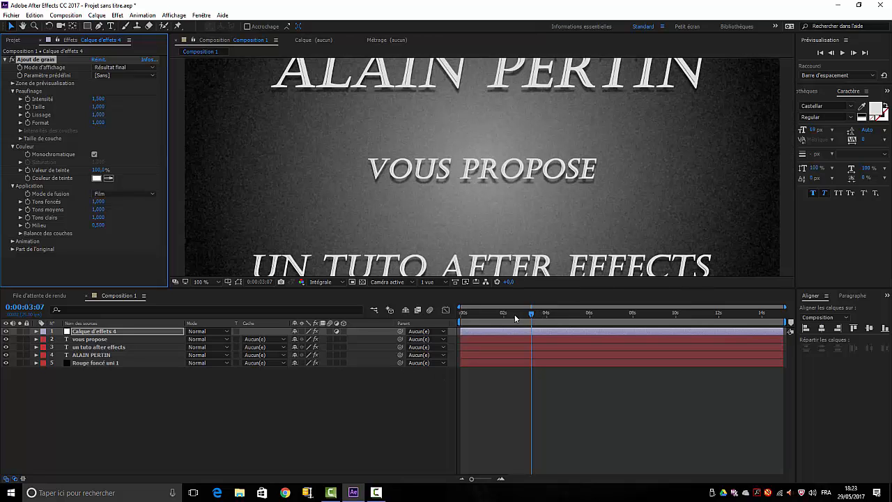
pyautogui.moveTo(531, 314); pyautogui.dragTo(434, 328)
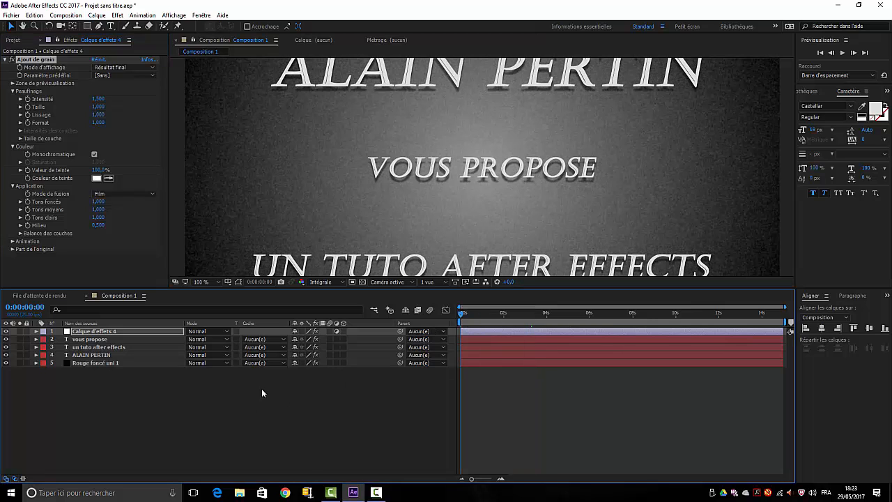
pyautogui.press('space')
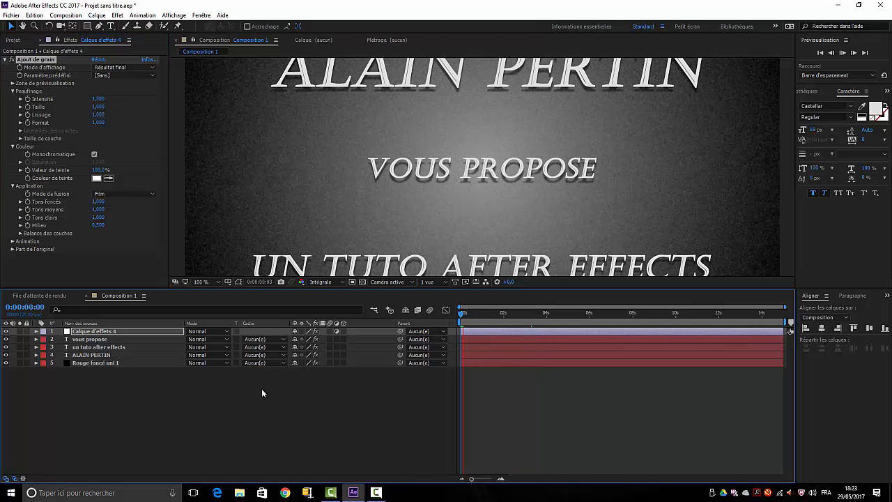
pyautogui.click(323, 413)
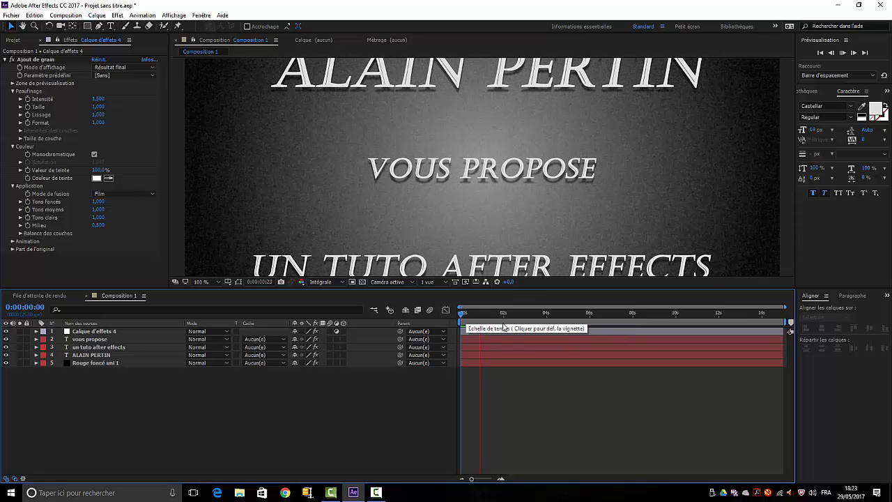
pyautogui.click(460, 318)
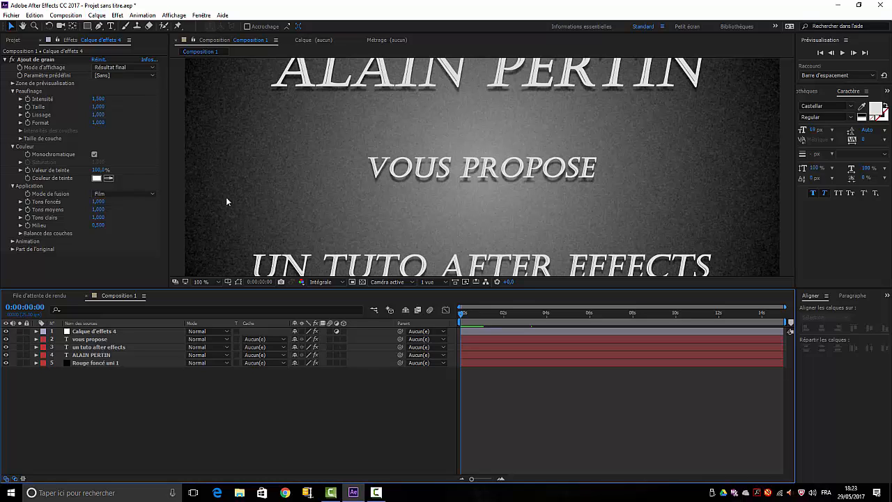
# Add a new adjustment layer above the others and apply the Turbulences distortion effect to it.
pyautogui.click(97, 15)
pyautogui.moveTo(96, 28)
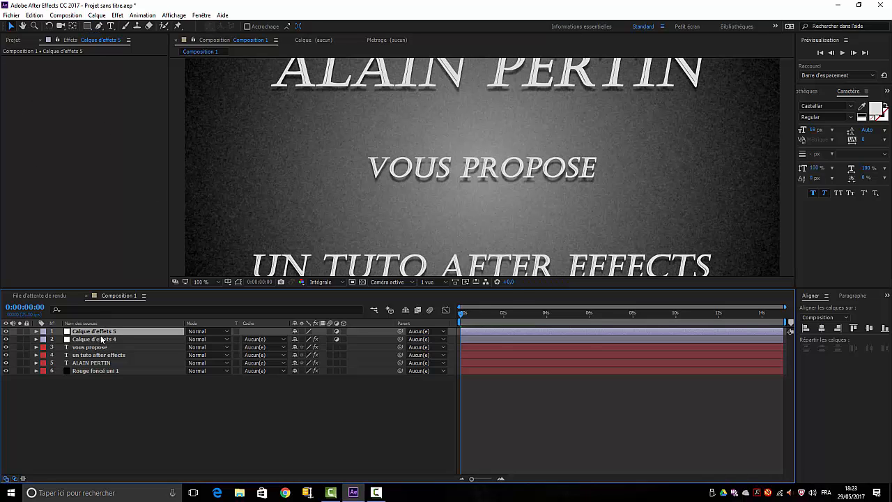
pyautogui.click(117, 16)
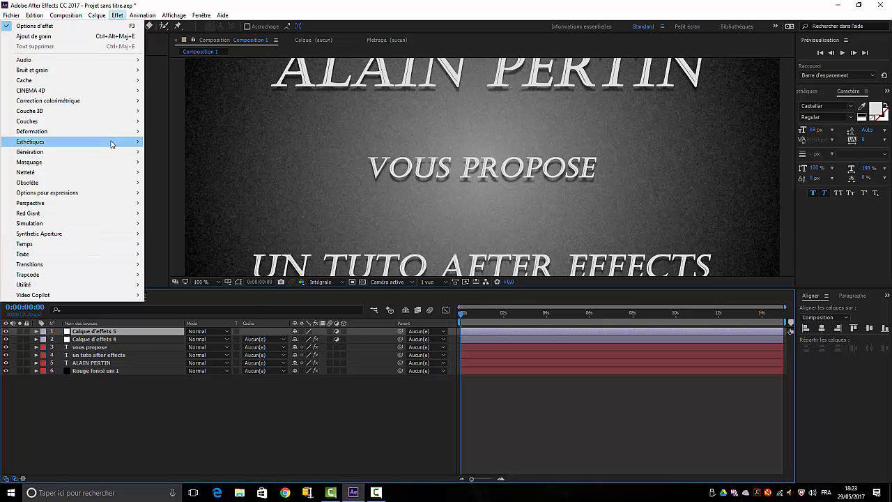
pyautogui.moveTo(127, 153)
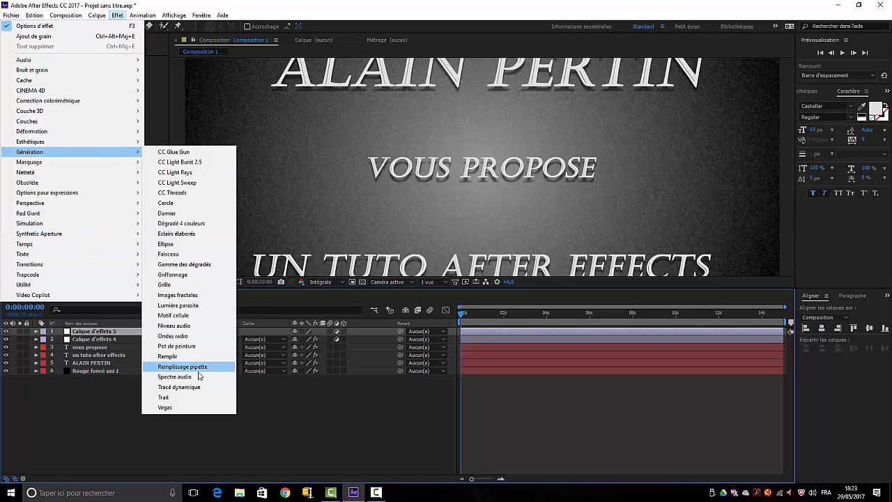
pyautogui.moveTo(100, 138)
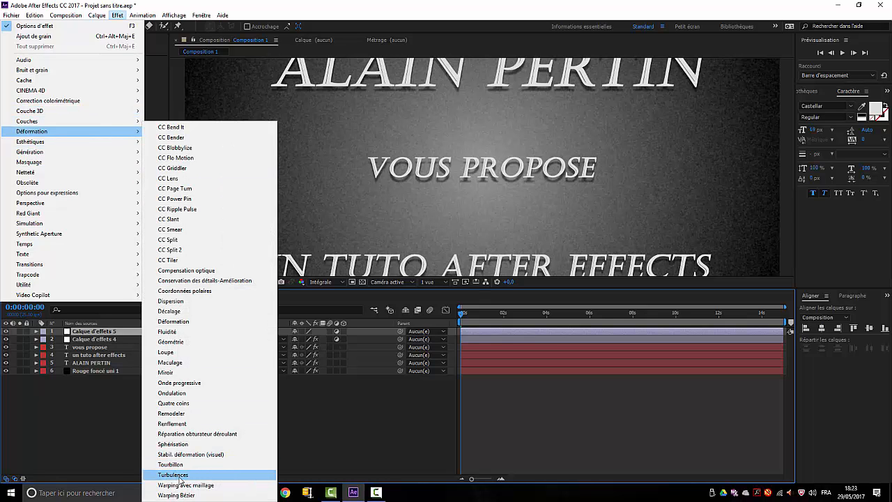
pyautogui.click(173, 475)
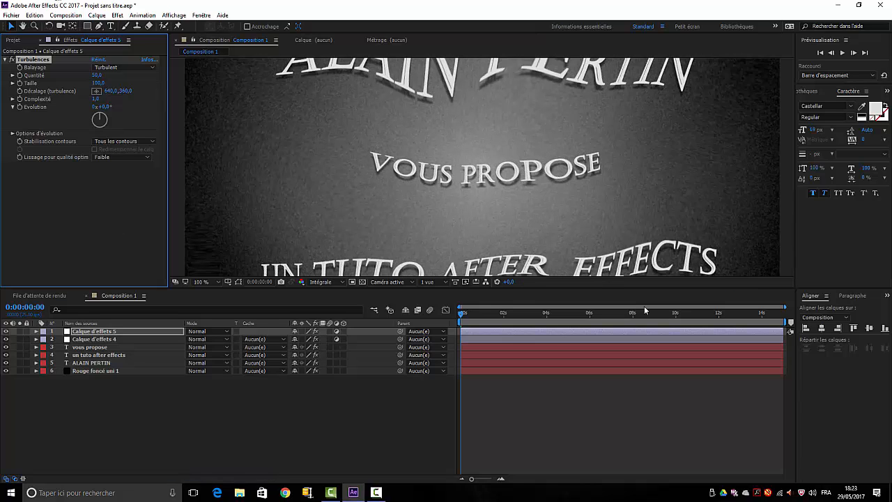
# Set the Turbulences effect's Quantité to 12 and its Taille to 11.
pyautogui.scroll(-2, 618, 214)
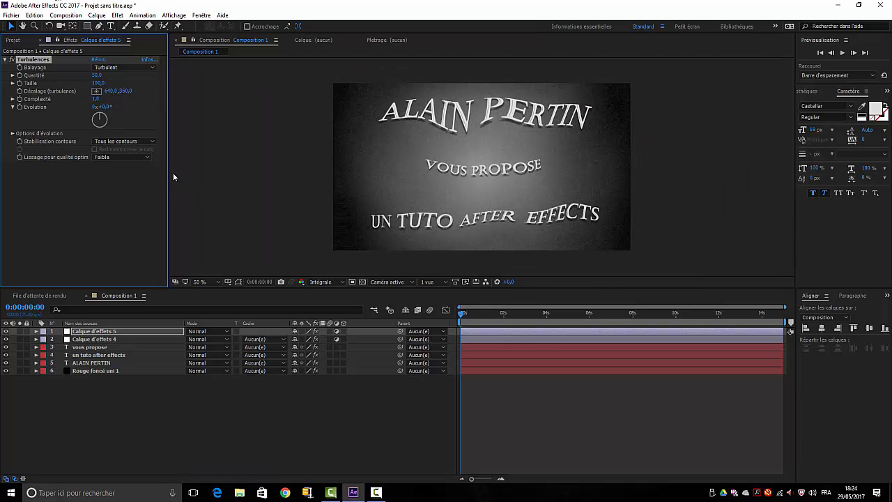
pyautogui.click(96, 75)
pyautogui.write('12')
pyautogui.click(129, 218)
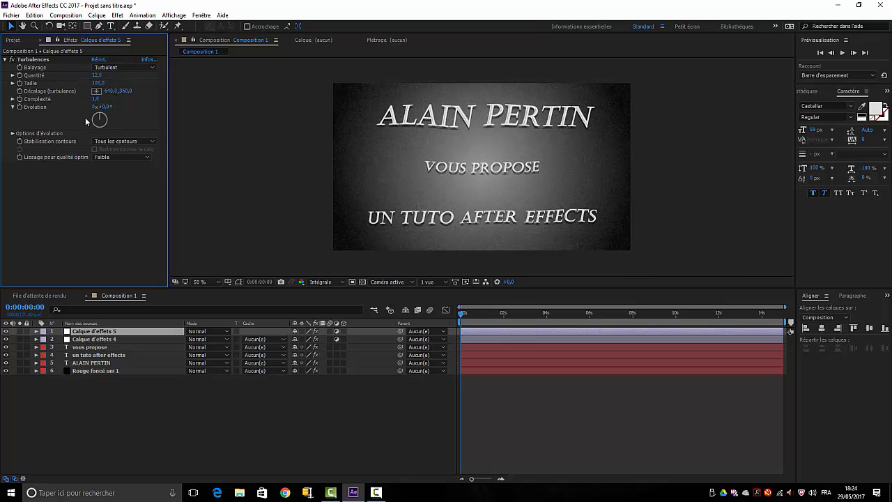
pyautogui.click(98, 83)
pyautogui.write('30')
pyautogui.press('Return')
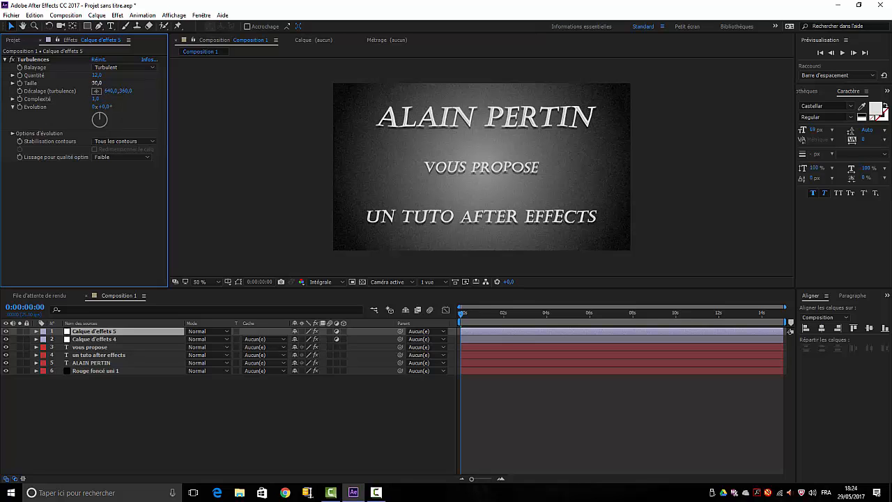
pyautogui.moveTo(97, 83); pyautogui.dragTo(81, 83)
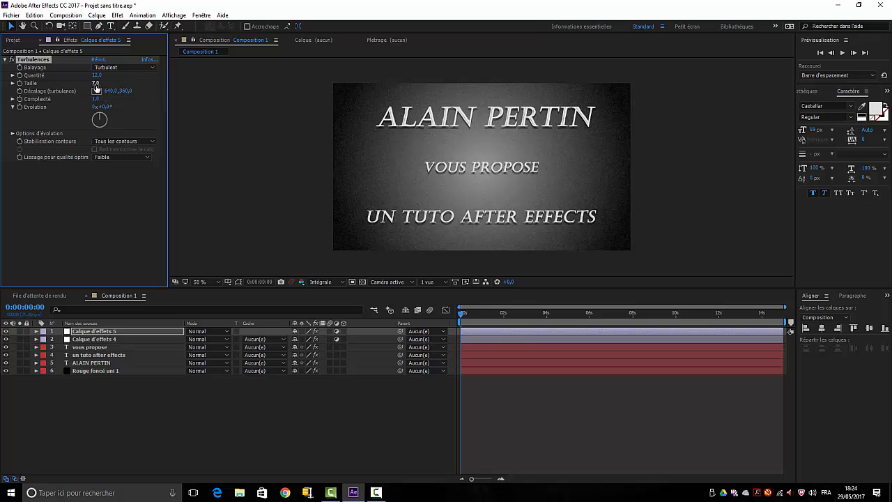
pyautogui.moveTo(96, 83); pyautogui.dragTo(98, 205)
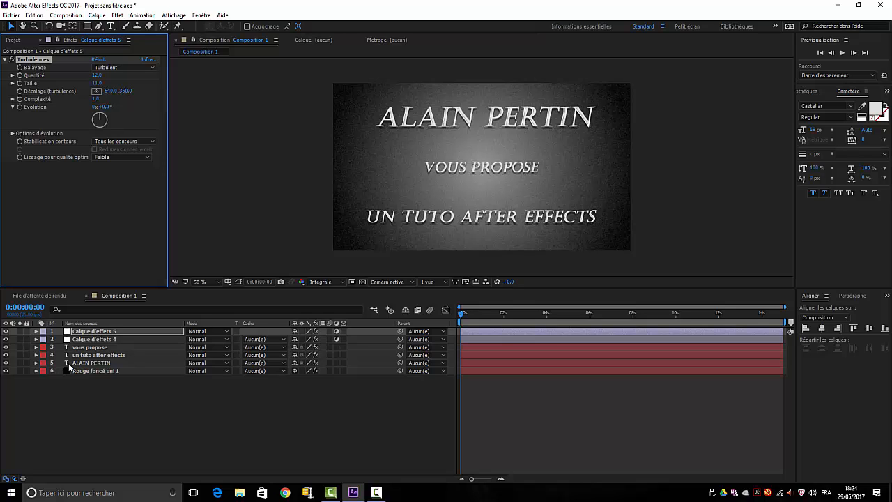
# Add the expression time*5 to the Evolution property of the Turbulences effect.
pyautogui.keyDown('alt'); pyautogui.click(20, 110); pyautogui.keyUp('alt')
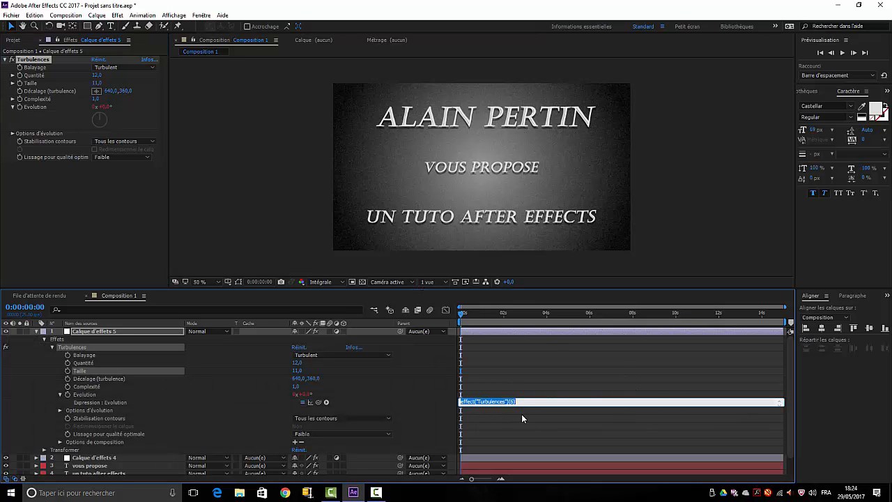
pyautogui.press('BackSpace')
pyautogui.write('time*')
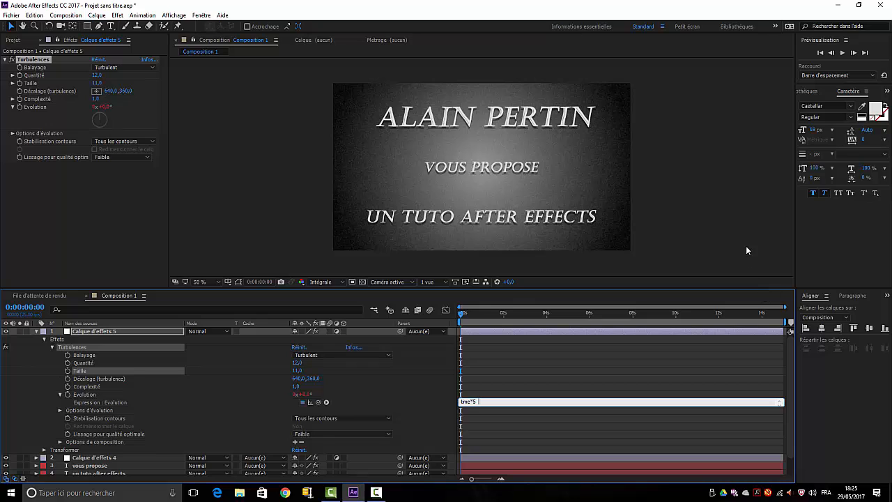
pyautogui.click(860, 415)
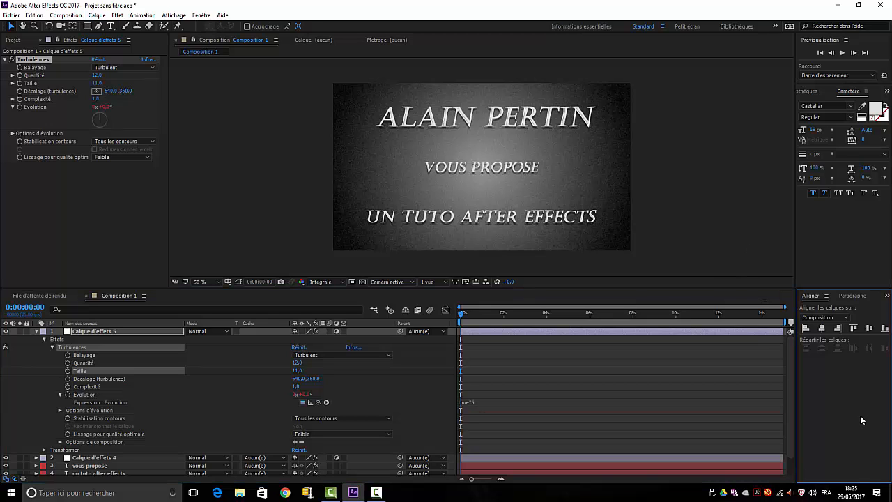
# Preview the turbulence animation on the titles and return the playhead to the first frame.
pyautogui.press('space')
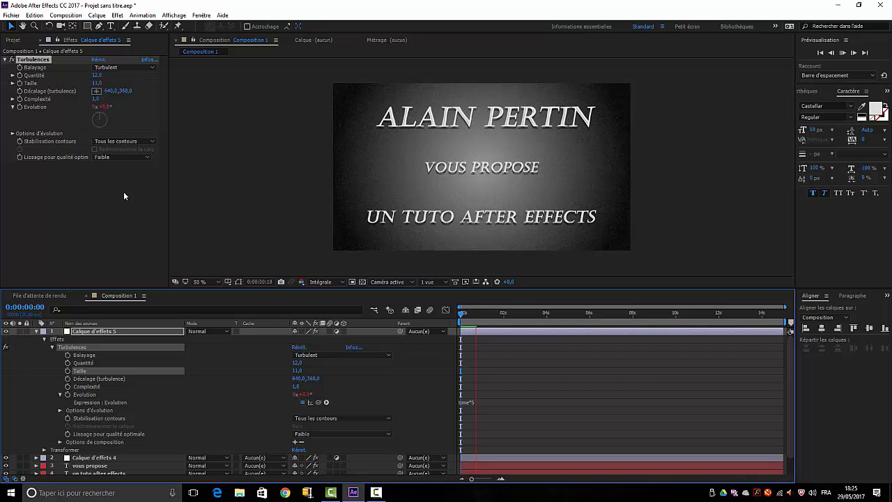
pyautogui.press('space')
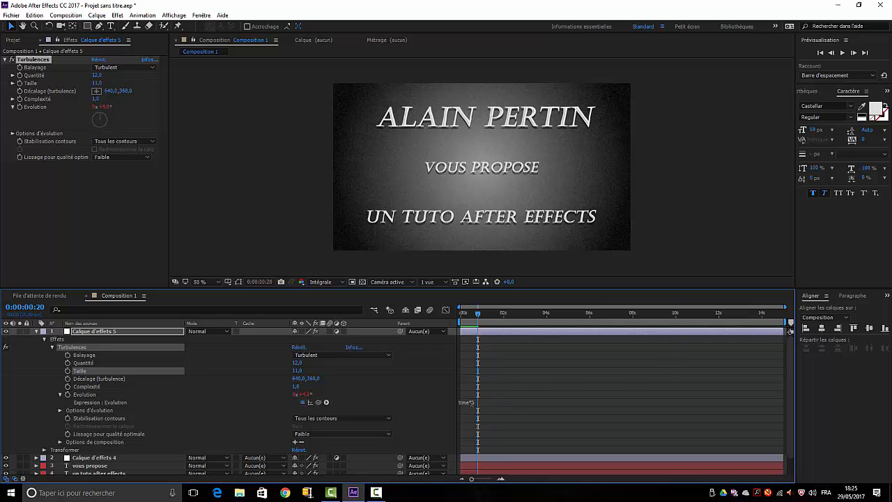
pyautogui.moveTo(477, 314); pyautogui.dragTo(459, 316)
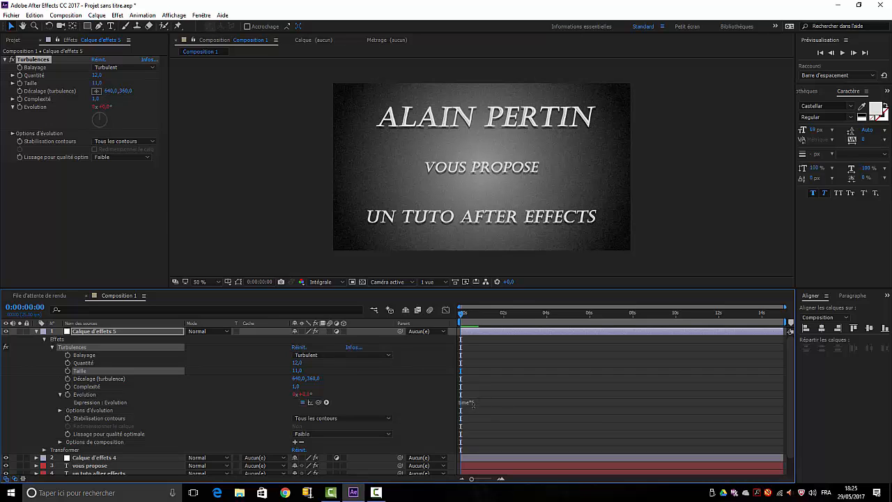
# Change the Evolution expression to time*50.
pyautogui.click(472, 403)
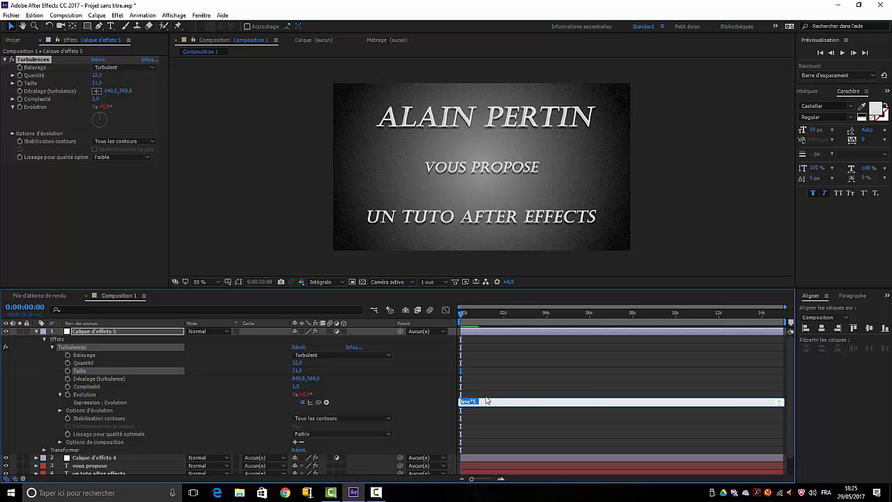
pyautogui.click(486, 400)
pyautogui.click(843, 407)
# Play back the faster turbulence motion and return to the start of the composition.
pyautogui.press('space')
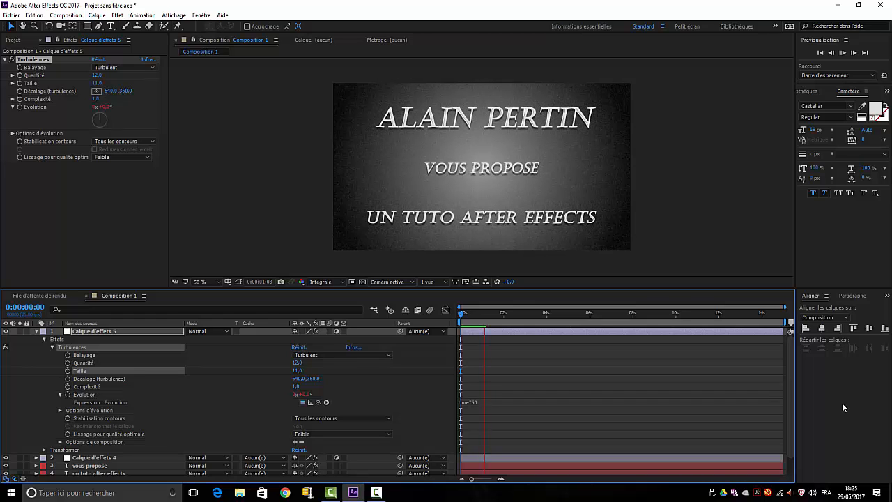
pyautogui.press('space')
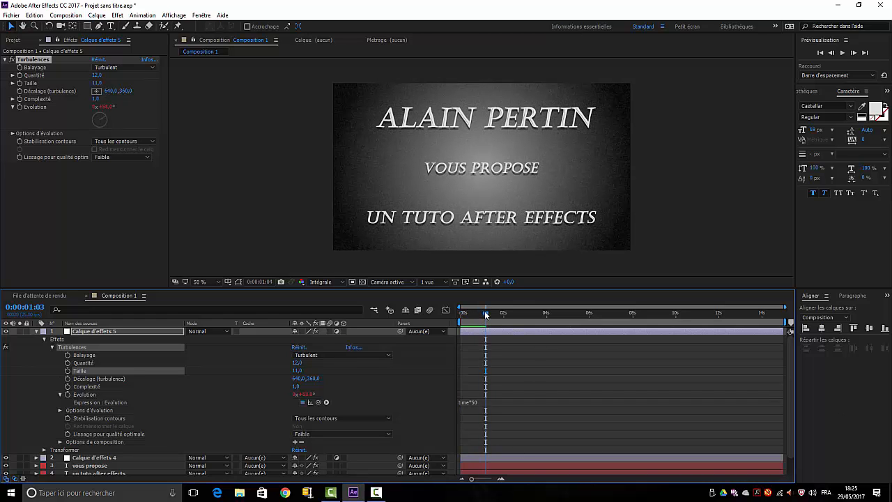
pyautogui.press('Home')
# Collapse the top adjustment layer's properties and set the Turbulences effect's Quantité to 8.
pyautogui.click(36, 331)
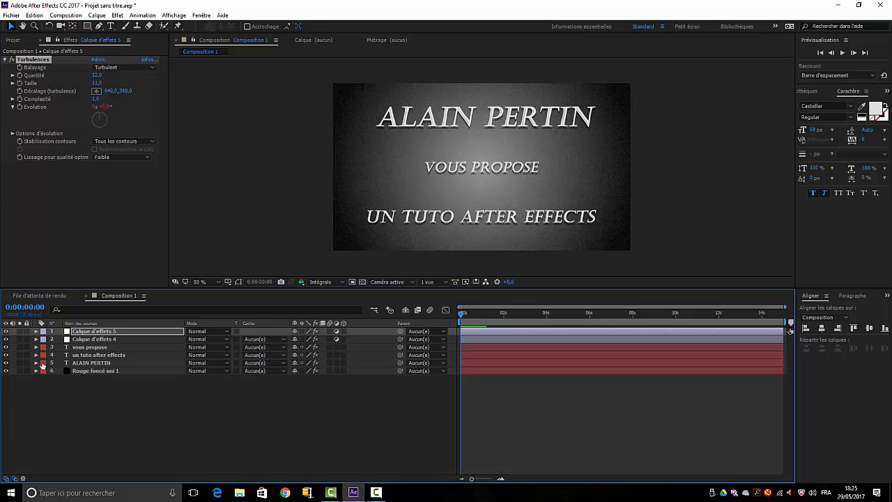
pyautogui.click(145, 421)
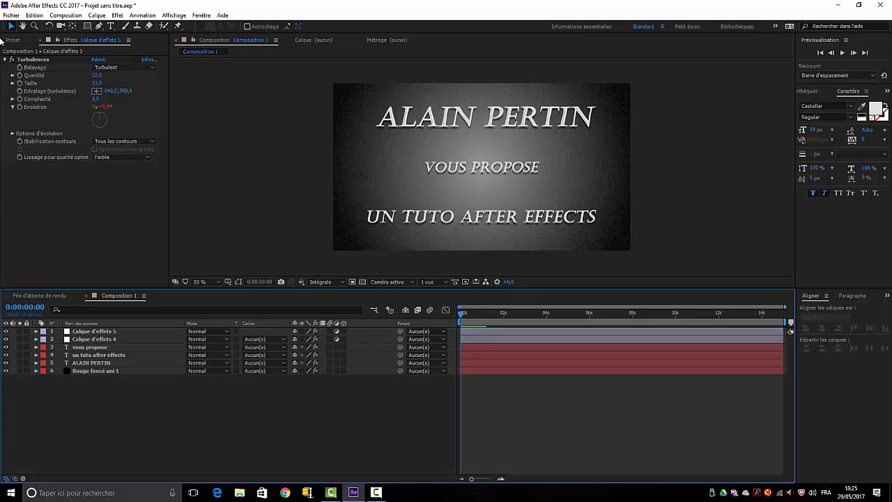
pyautogui.click(96, 75)
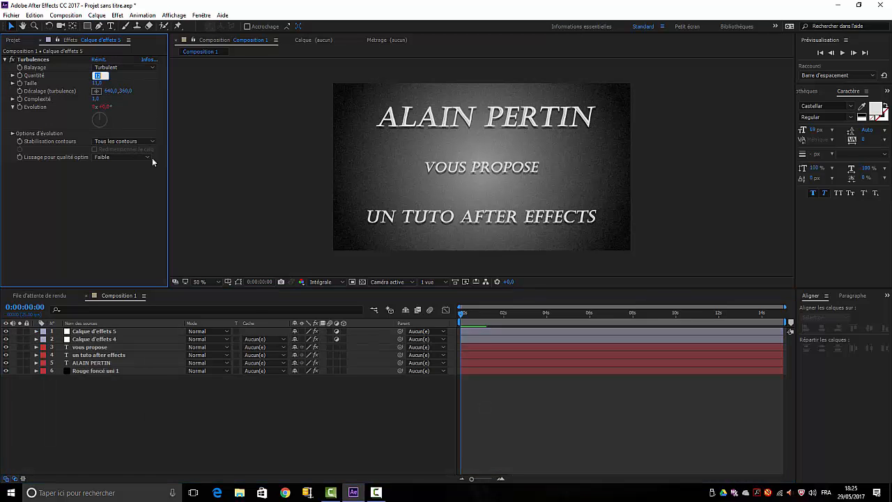
pyautogui.write('8')
pyautogui.click(123, 192)
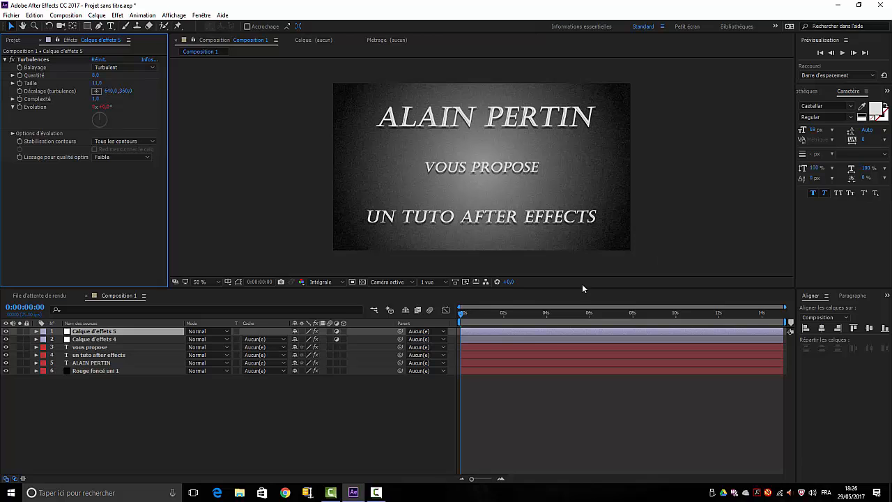
# Rename the top adjustment layer, which carries the Turbulences effect, as turbulences.
pyautogui.click(163, 438)
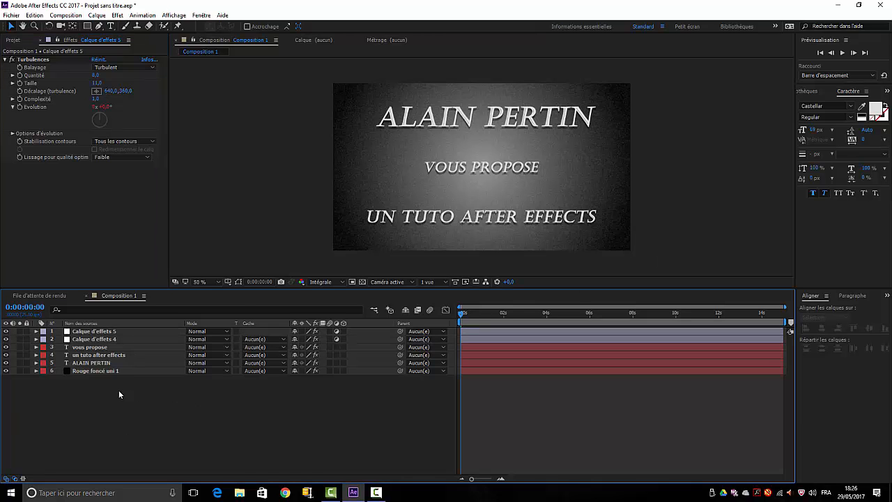
pyautogui.rightClick(94, 333)
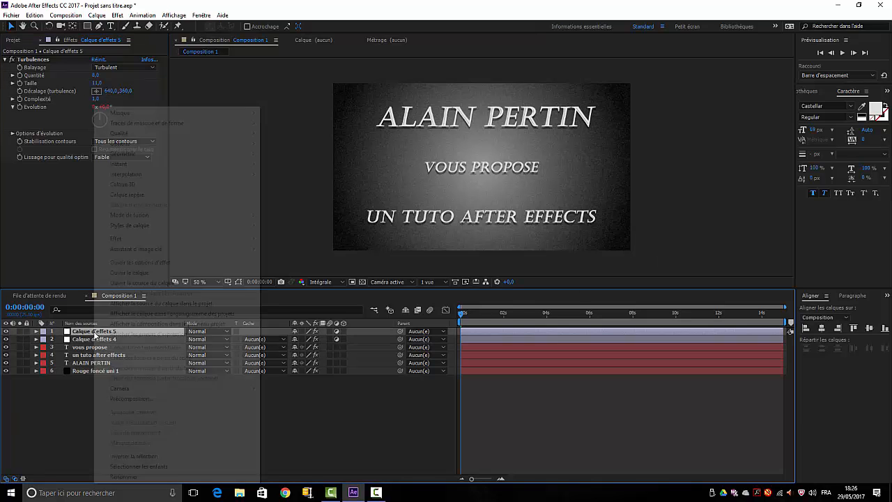
pyautogui.click(240, 477)
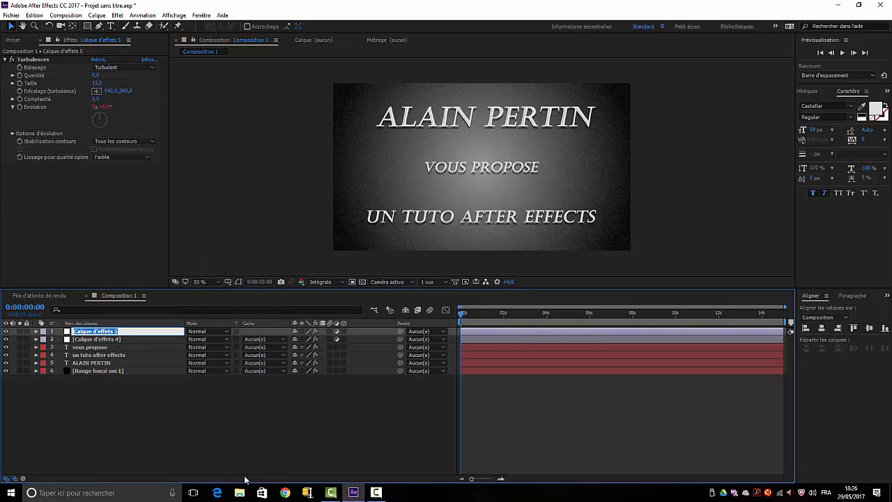
pyautogui.write('turbulences')
pyautogui.press('Return')
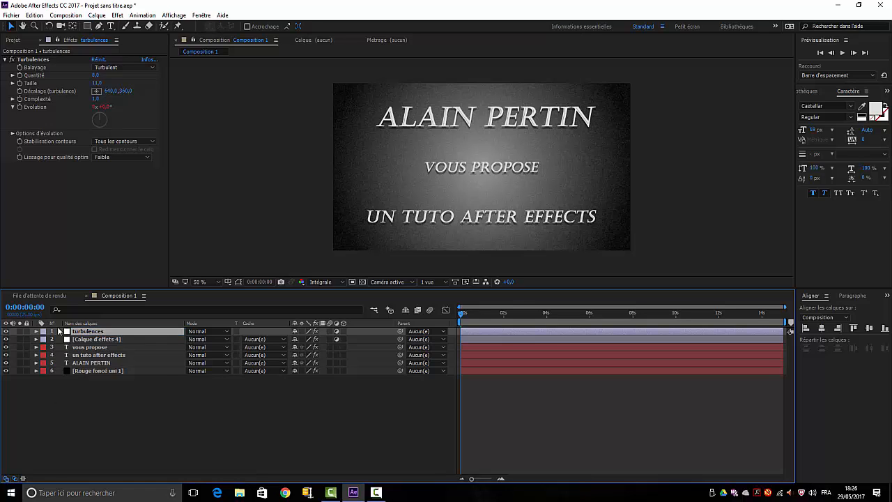
# Rename the second adjustment layer, which carries the added grain effect, as grain.
pyautogui.rightClick(103, 339)
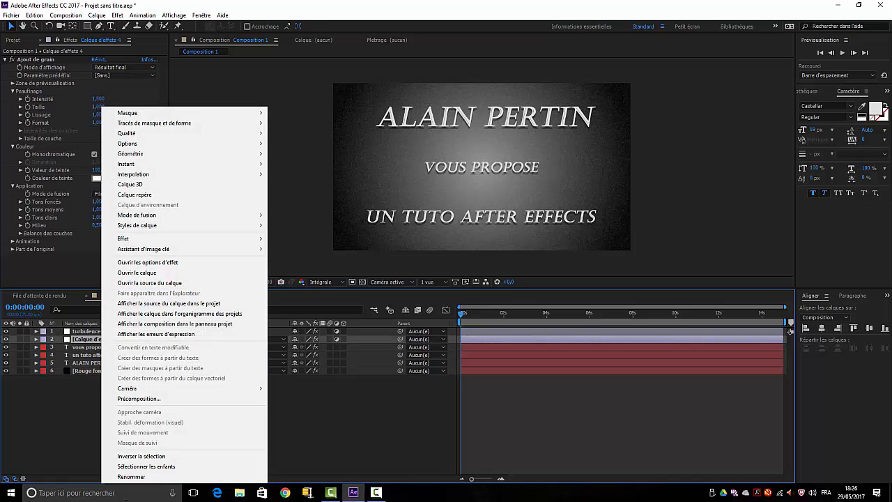
pyautogui.click(147, 477)
pyautogui.write('g')
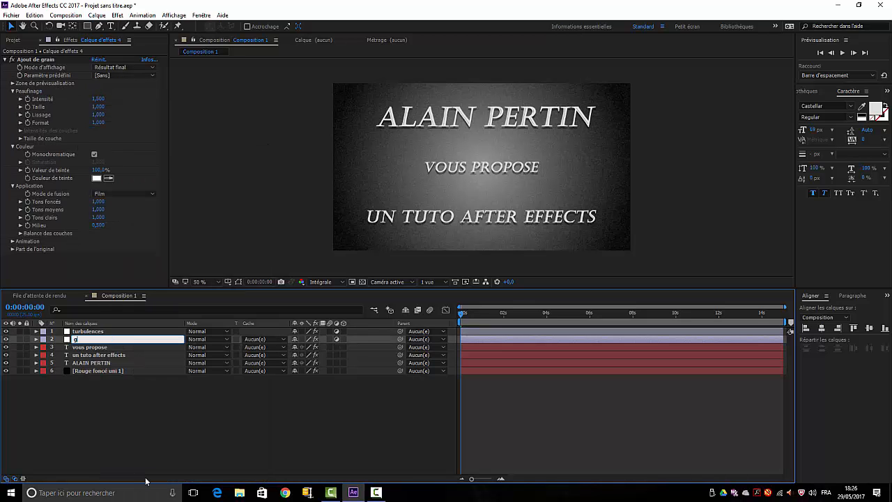
pyautogui.write('rain')
pyautogui.press('Return')
pyautogui.click(101, 381)
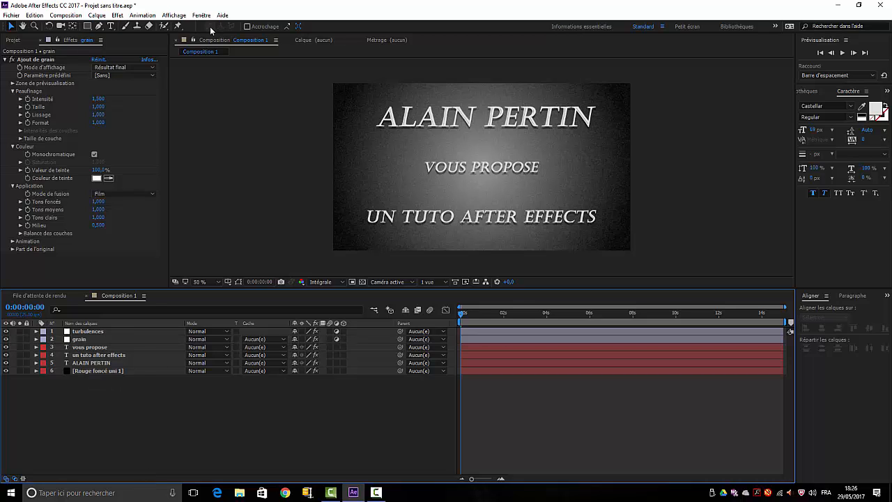
# Create a new adjustment layer above the turbulences layer and name it sépia.
pyautogui.click(98, 15)
pyautogui.moveTo(99, 28)
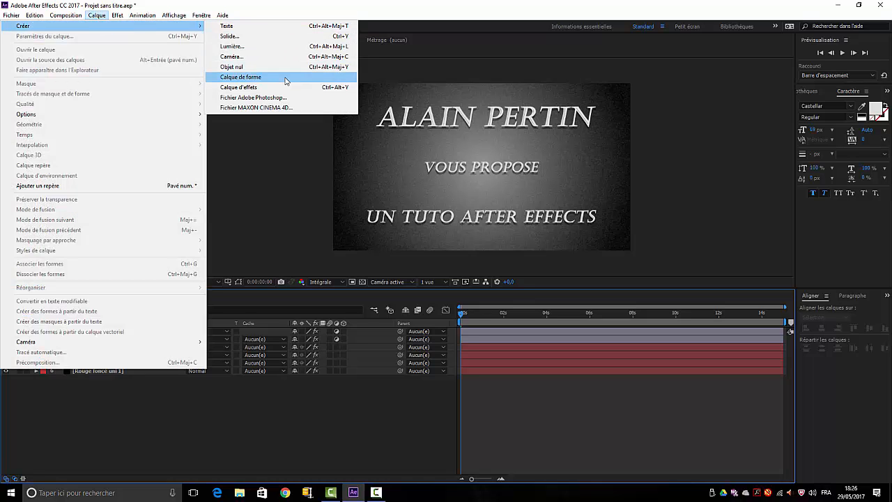
pyautogui.click(237, 87)
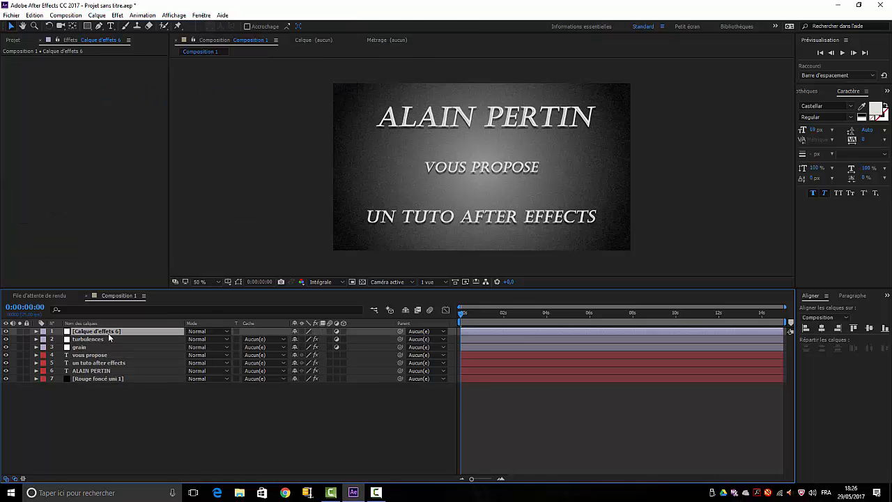
pyautogui.rightClick(109, 332)
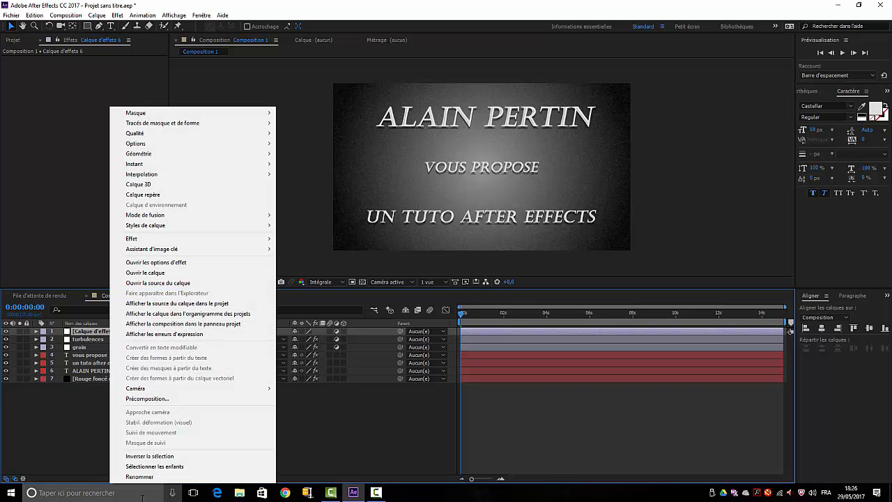
pyautogui.click(225, 478)
pyautogui.write('e')
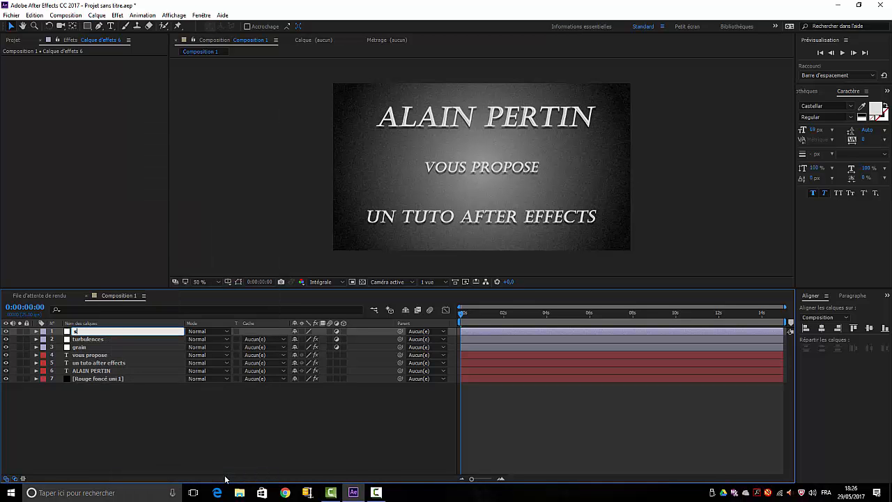
pyautogui.write('épia')
pyautogui.press('Return')
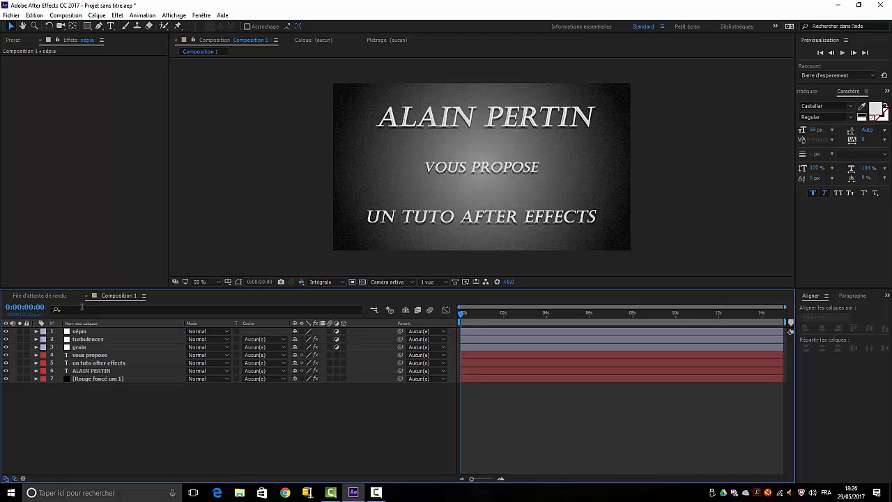
# Apply the Filtre Photo colour correction effect to the sépia layer and set its filter to Sépia.
pyautogui.click(117, 15)
pyautogui.moveTo(78, 108)
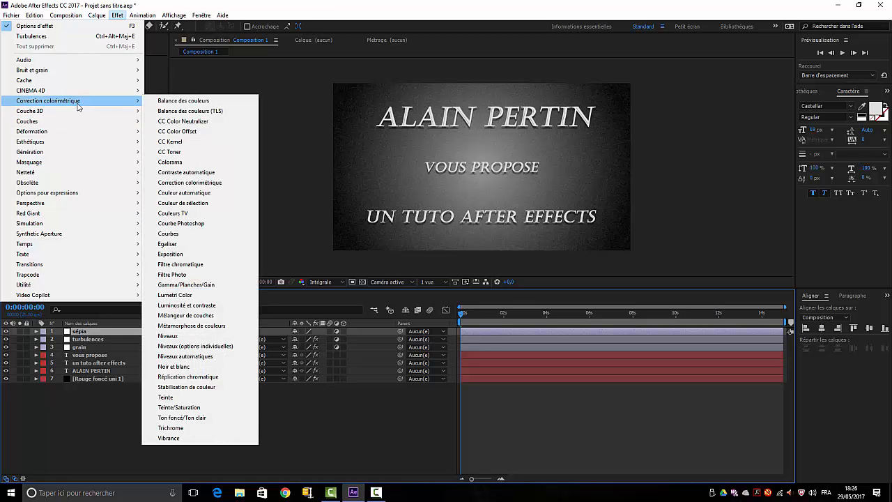
pyautogui.click(180, 275)
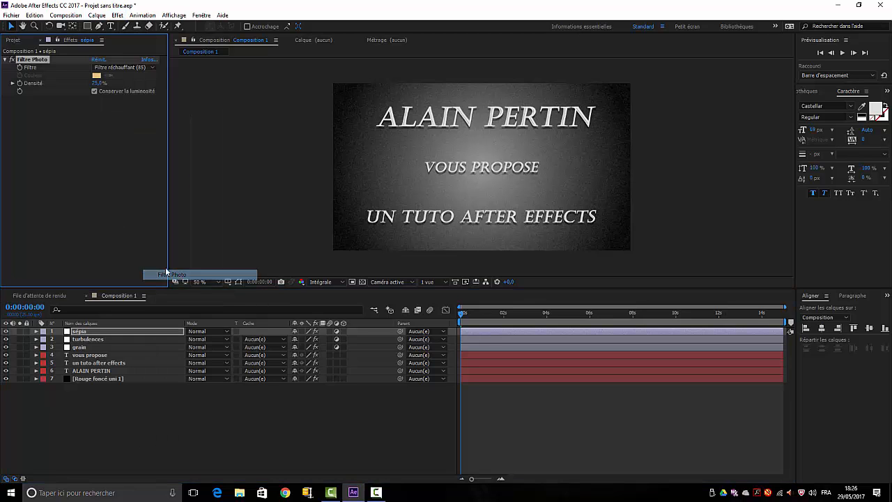
pyautogui.click(152, 68)
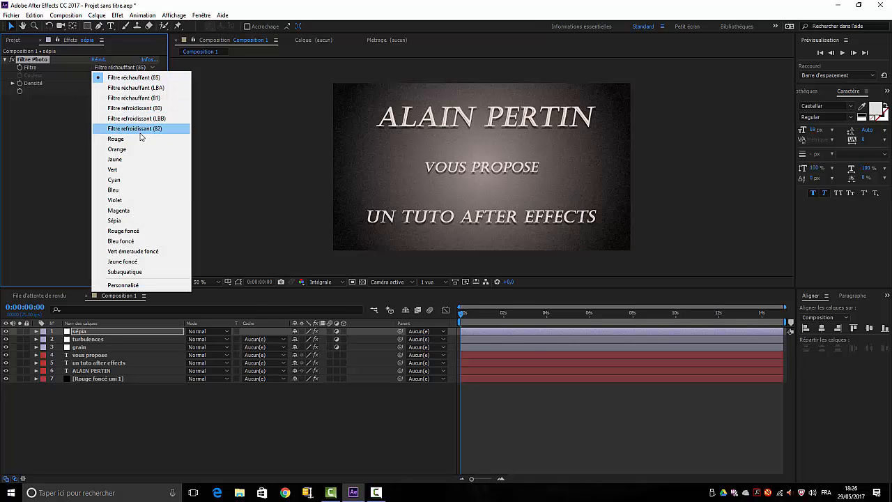
pyautogui.click(113, 220)
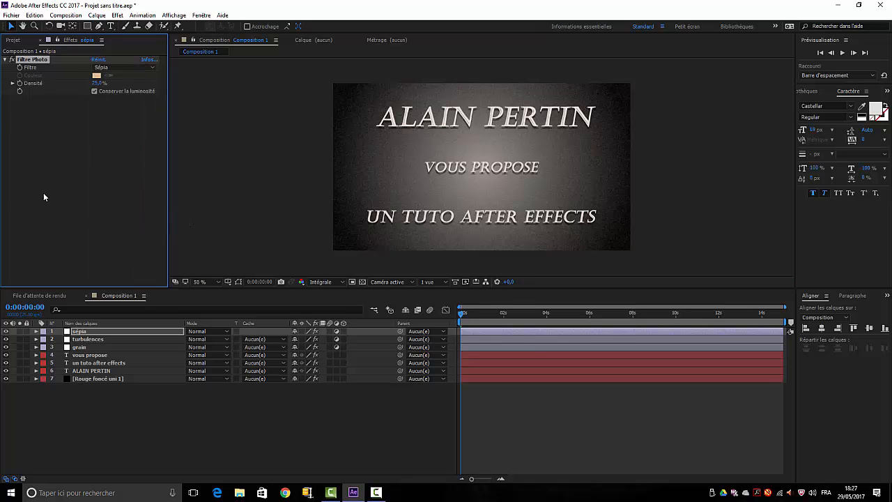
# Set the Densité of the sépia layer's photo filter to 50 %.
pyautogui.moveTo(99, 84)
pyautogui.mouseDown()
pyautogui.moveTo(115, 84)
pyautogui.moveTo(101, 83)
pyautogui.mouseUp()
pyautogui.click(99, 83)
pyautogui.write('50')
pyautogui.click(90, 159)
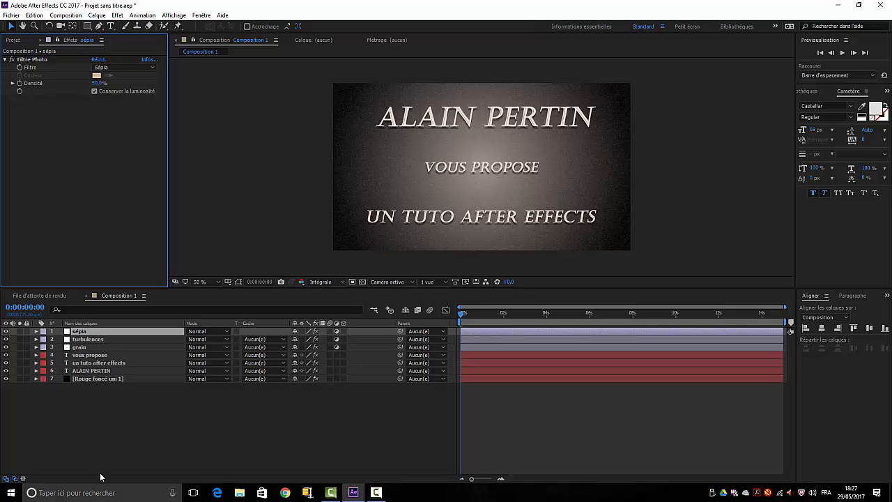
# Play back the sepia-toned titles and return the playhead to the first frame.
pyautogui.press('space')
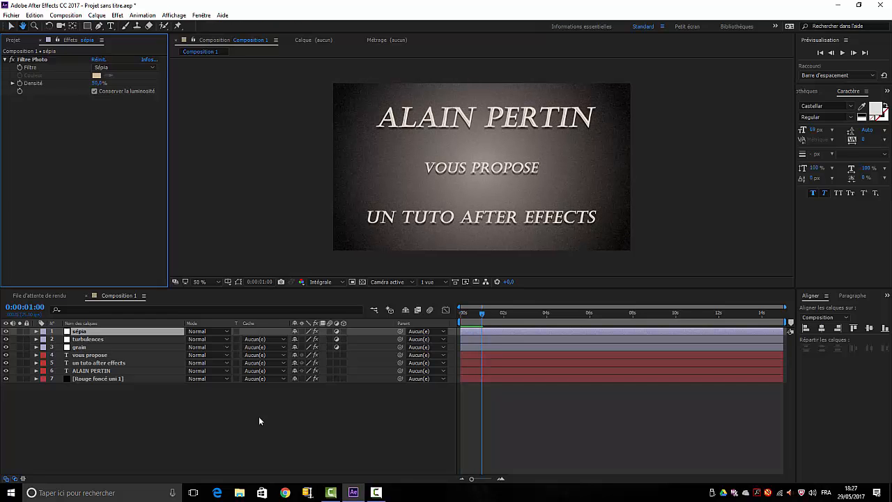
pyautogui.press('space')
pyautogui.moveTo(481, 315); pyautogui.dragTo(443, 330)
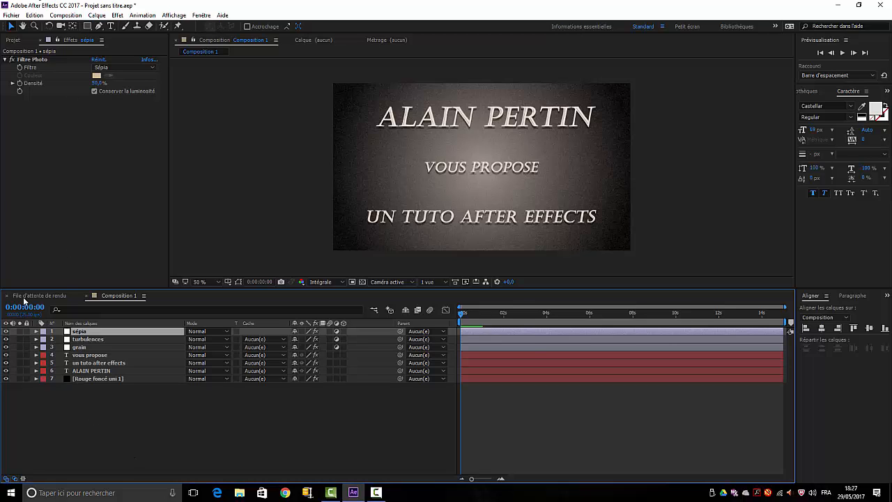
# Open Composition 2 from the project, examine its layers, and close it again.
pyautogui.click(14, 41)
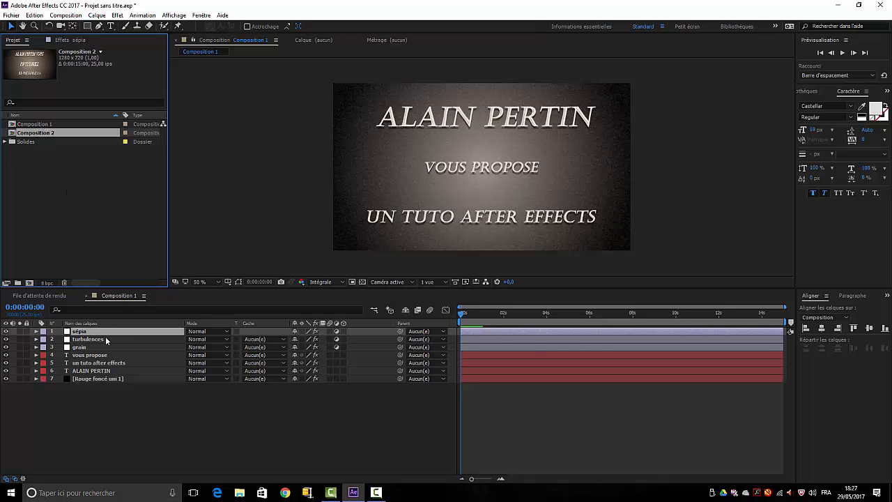
pyautogui.doubleClick(37, 132)
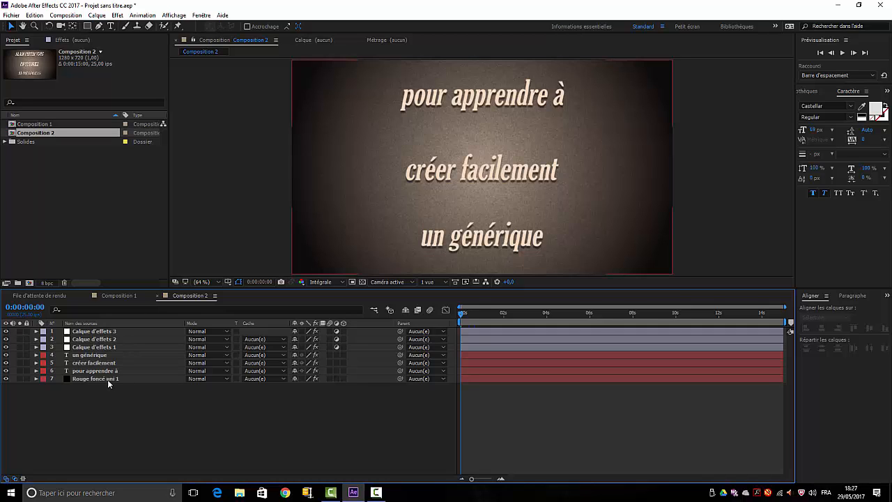
pyautogui.click(93, 332)
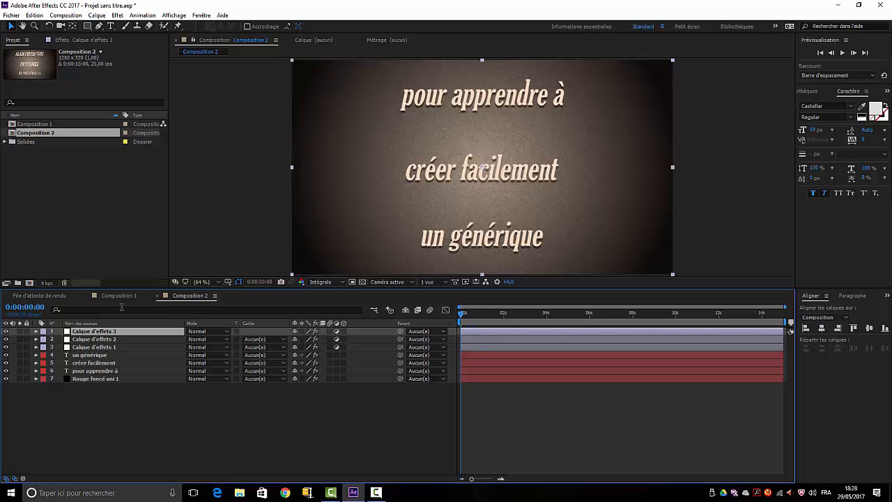
pyautogui.click(158, 296)
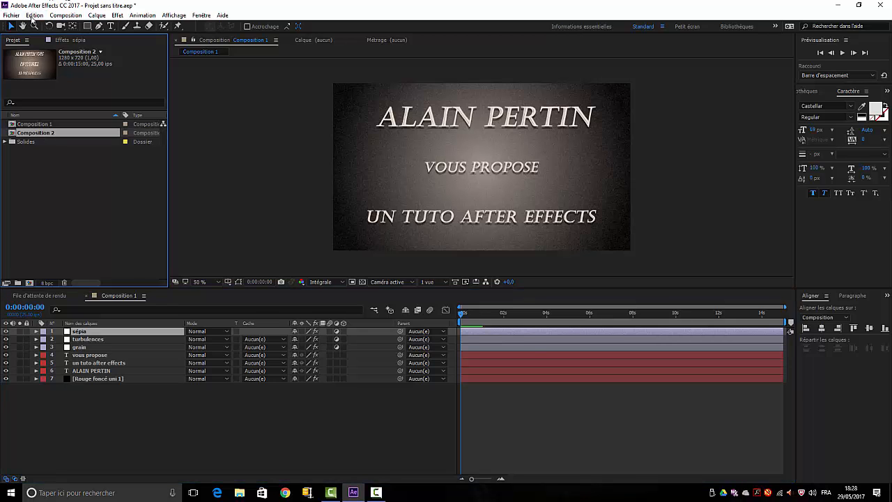
# Delete the existing Composition 2 from the project and confirm its removal.
pyautogui.click(34, 15)
pyautogui.click(28, 121)
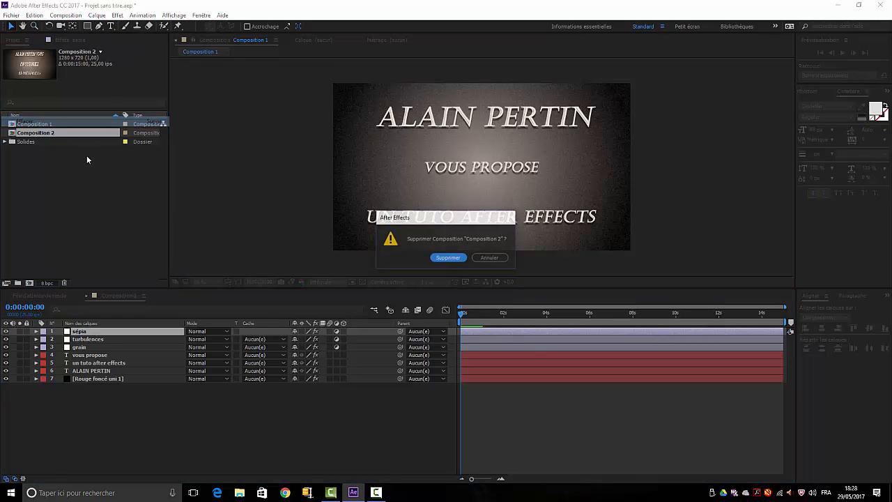
pyautogui.click(435, 257)
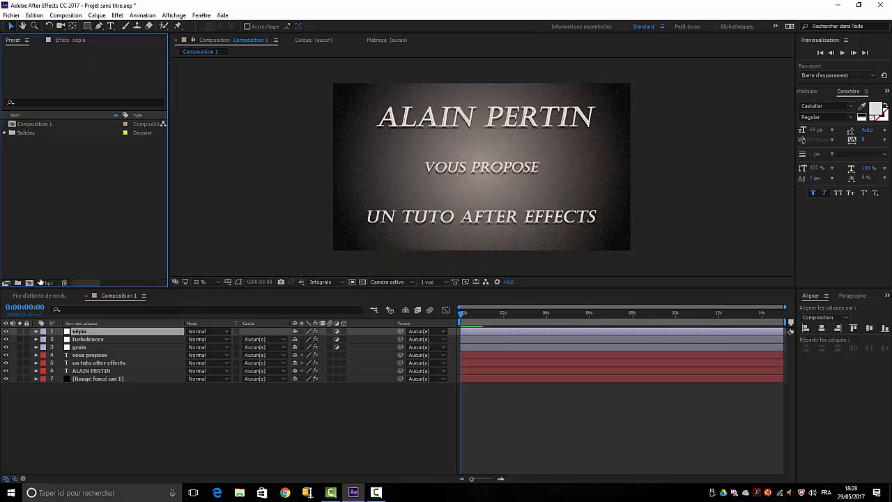
# Duplicate Composition 1 in the project, open the copy, and compare it with the original.
pyautogui.click(30, 126)
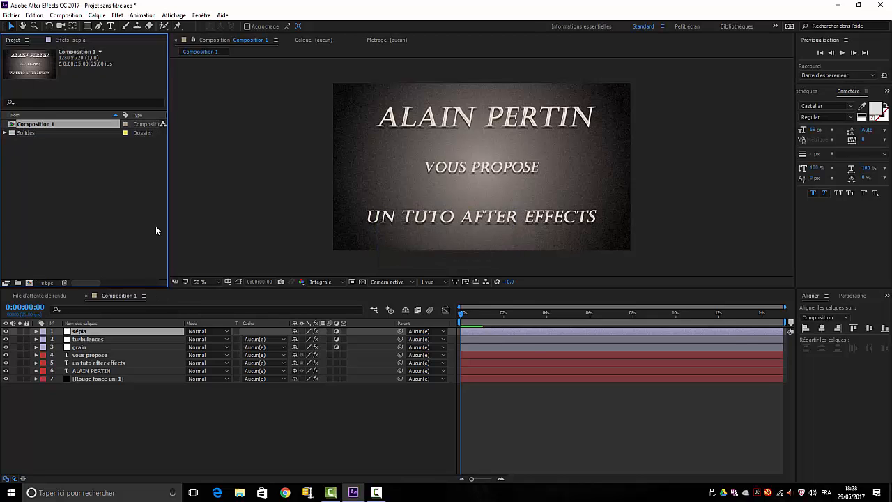
pyautogui.hotkey('ctrl', 'd')
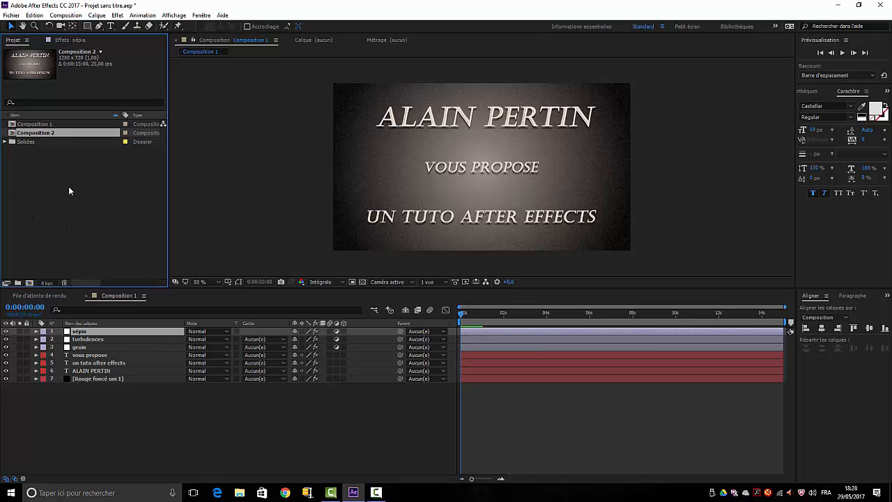
pyautogui.doubleClick(40, 133)
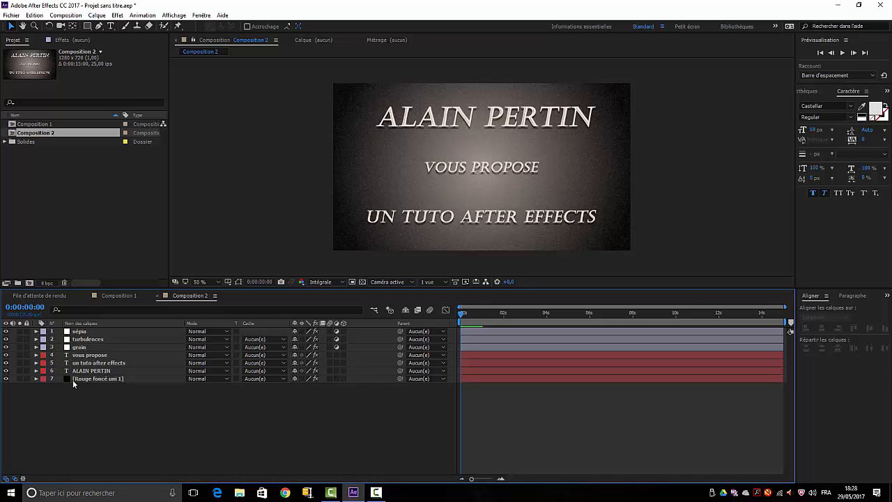
pyautogui.click(115, 298)
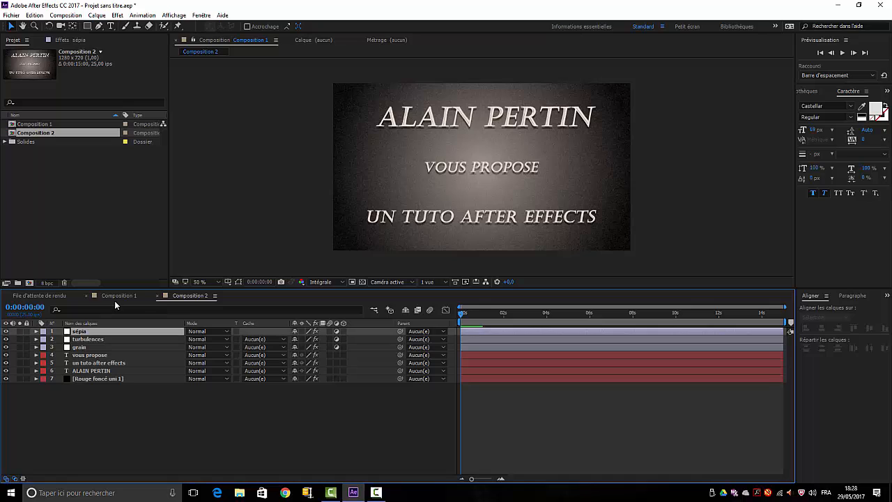
pyautogui.click(190, 295)
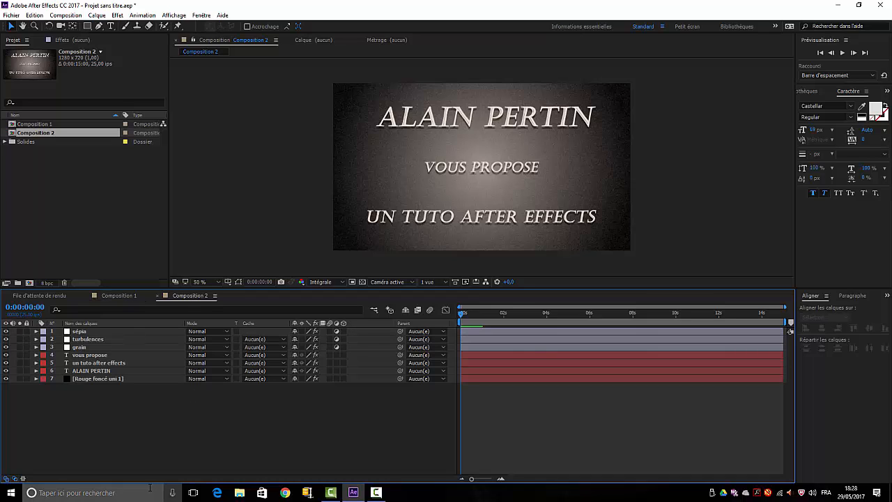
# Replace the name in the upper title of Composition 2 with the text "pour créer facilement".
pyautogui.doubleClick(68, 370)
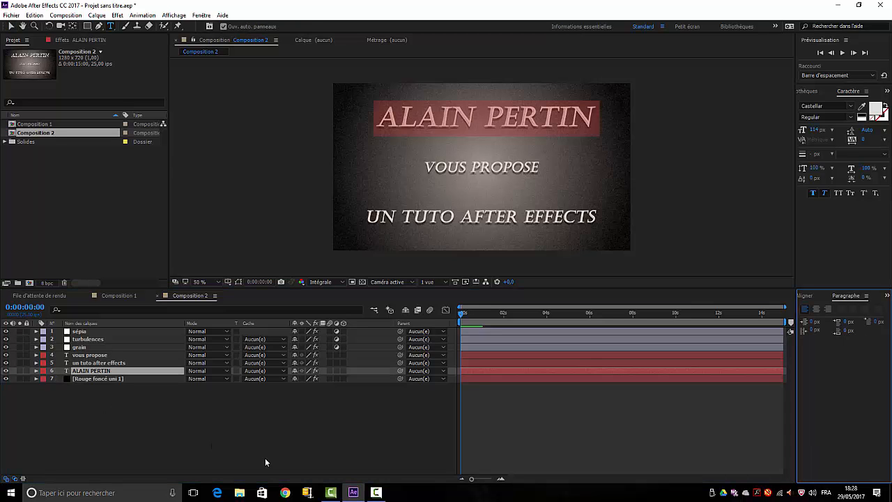
pyautogui.press('BackSpace')
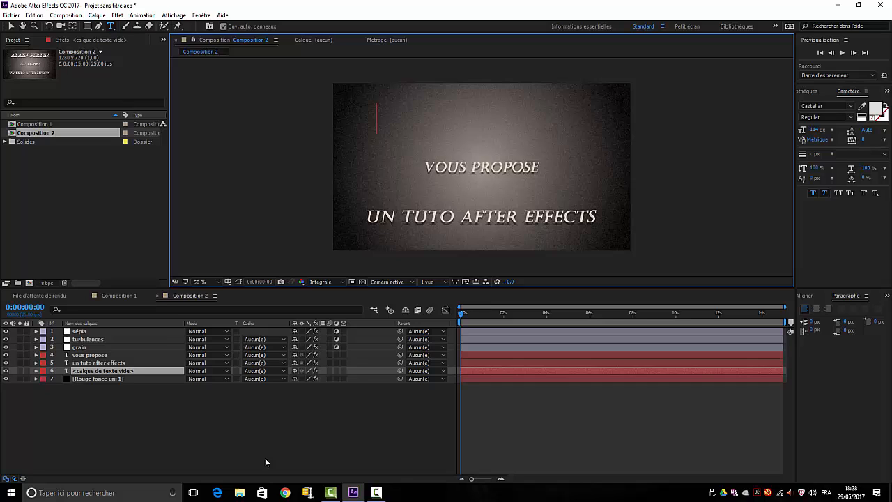
pyautogui.write('pour')
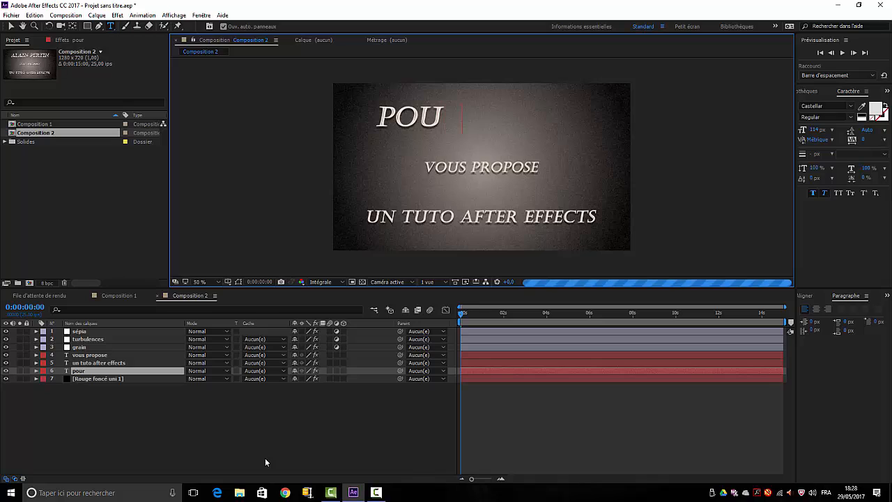
pyautogui.write(' créer')
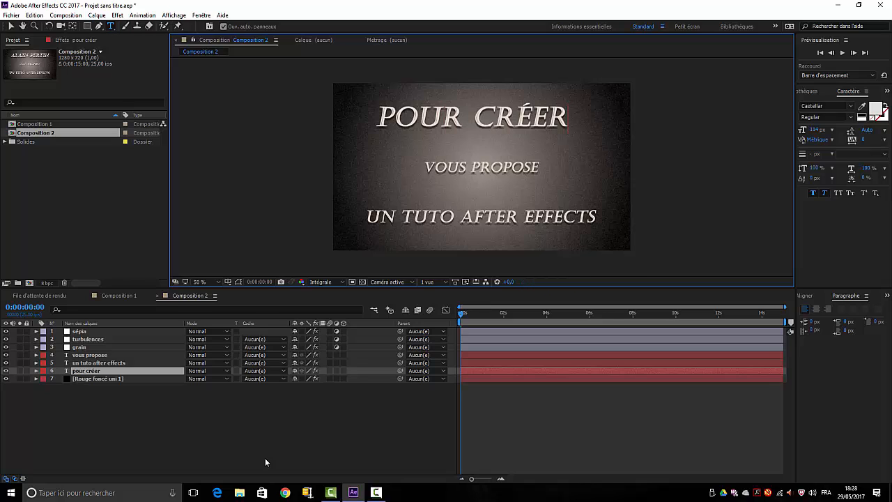
pyautogui.write(' facil')
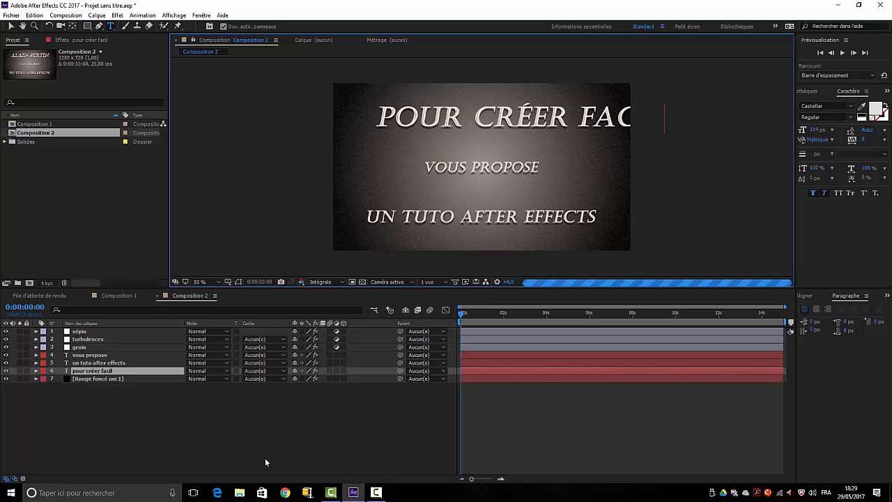
pyautogui.write('ement')
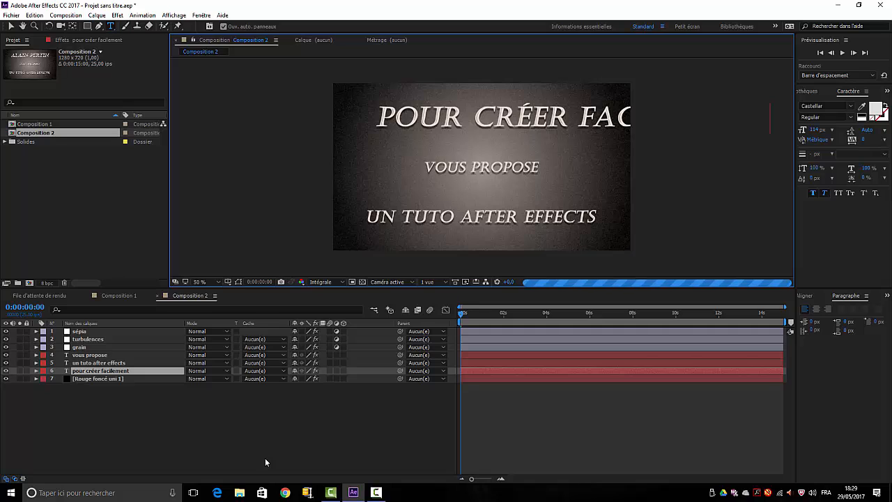
# Set the "pour créer facilement" title's font size to 72 px and centre it horizontally in the composition.
pyautogui.doubleClick(65, 369)
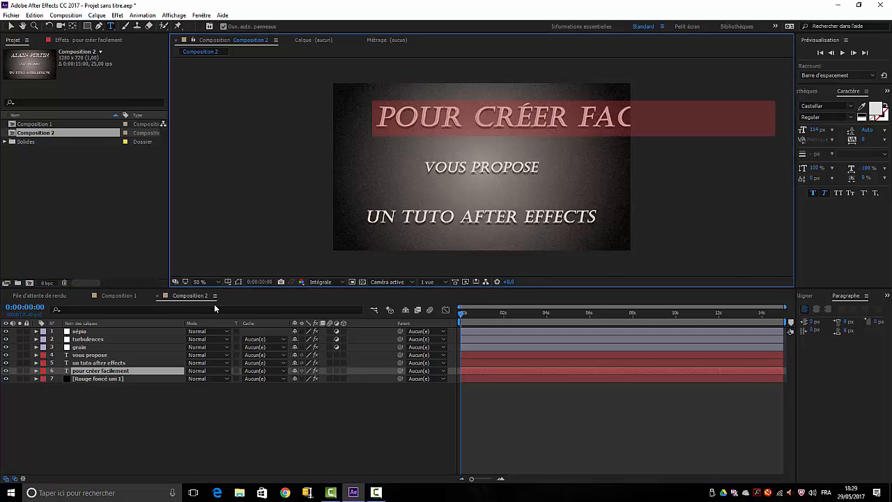
pyautogui.moveTo(813, 132); pyautogui.dragTo(787, 127)
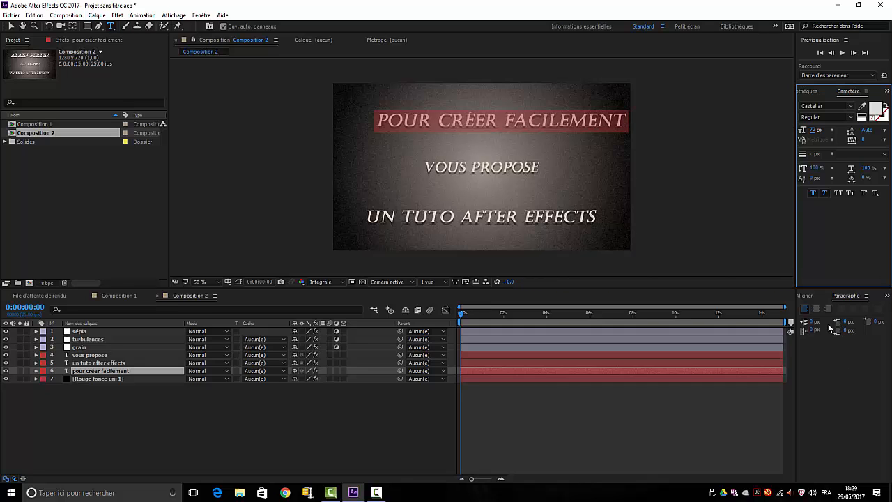
pyautogui.click(807, 296)
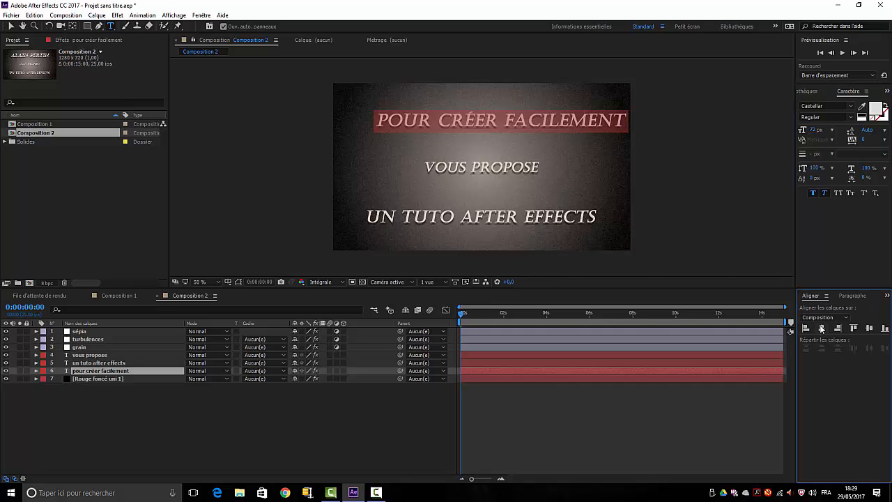
pyautogui.click(822, 328)
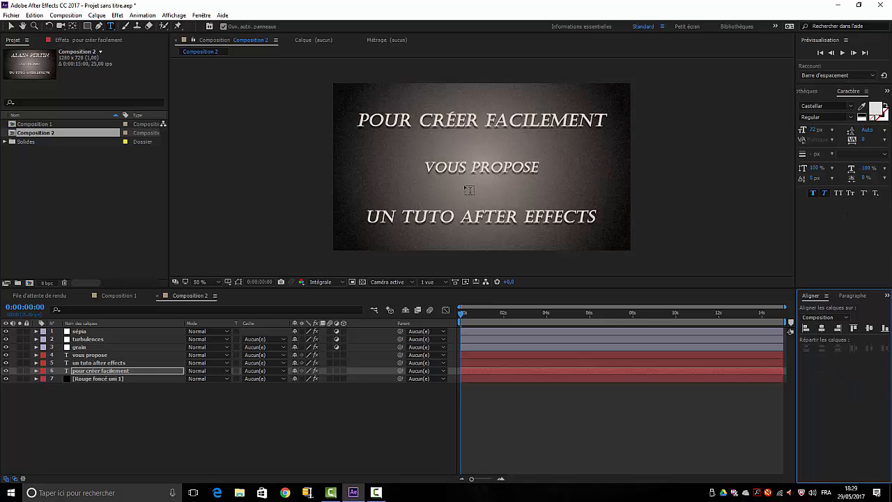
# Examine the upper title's Y Position keyframes and loop expression, and preview the movement briefly.
pyautogui.click(37, 371)
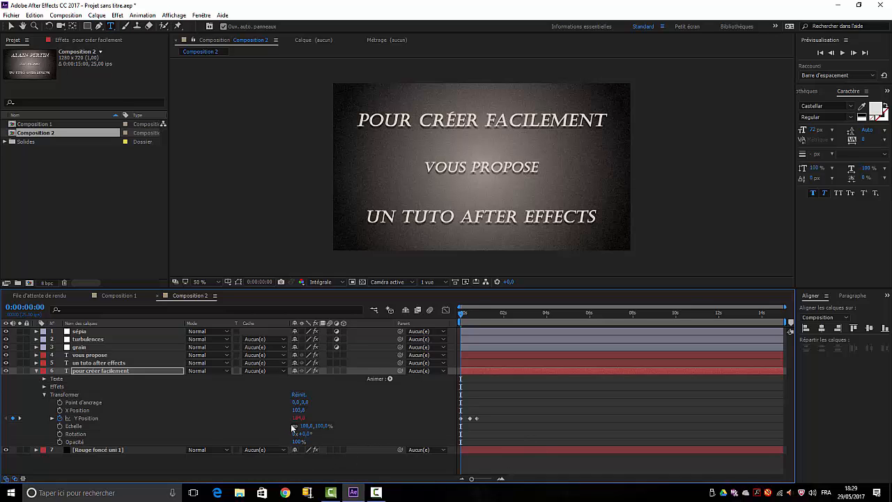
pyautogui.click(53, 419)
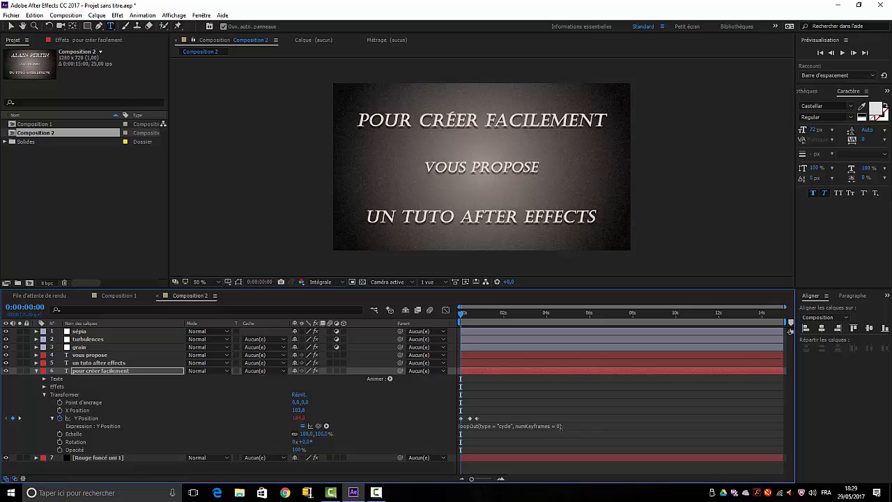
pyautogui.click(566, 425)
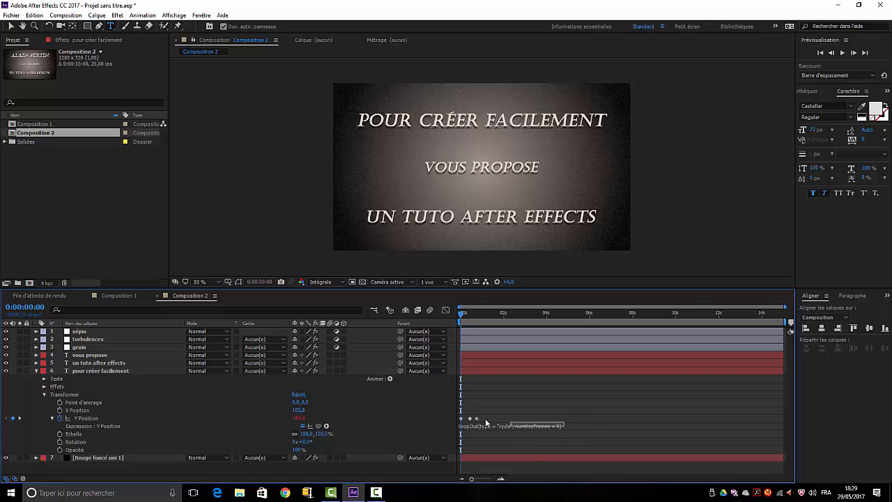
pyautogui.click(446, 431)
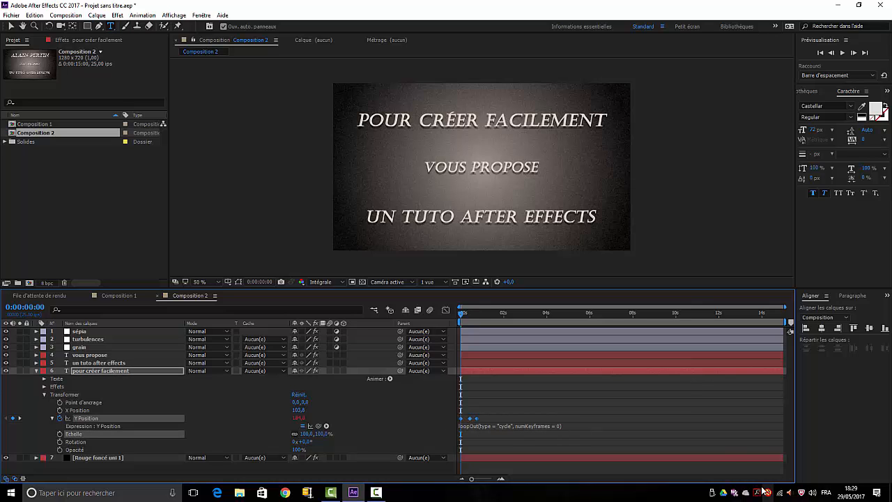
pyautogui.press('space')
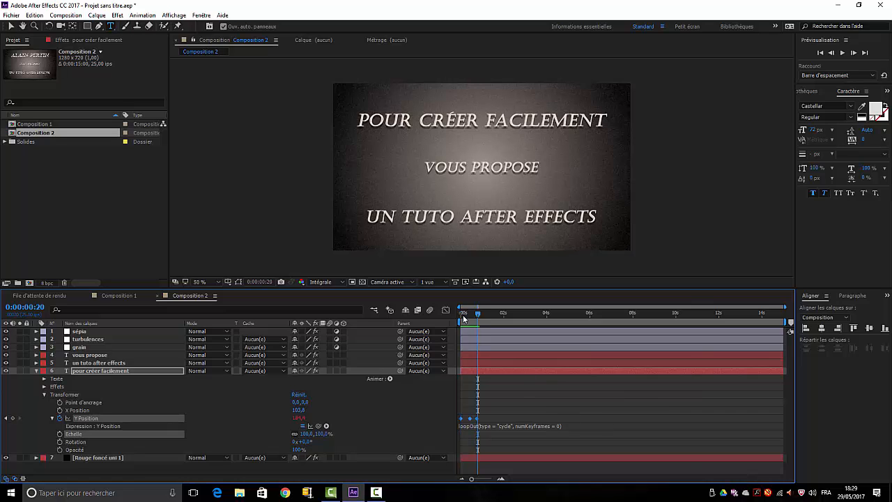
pyautogui.press('space')
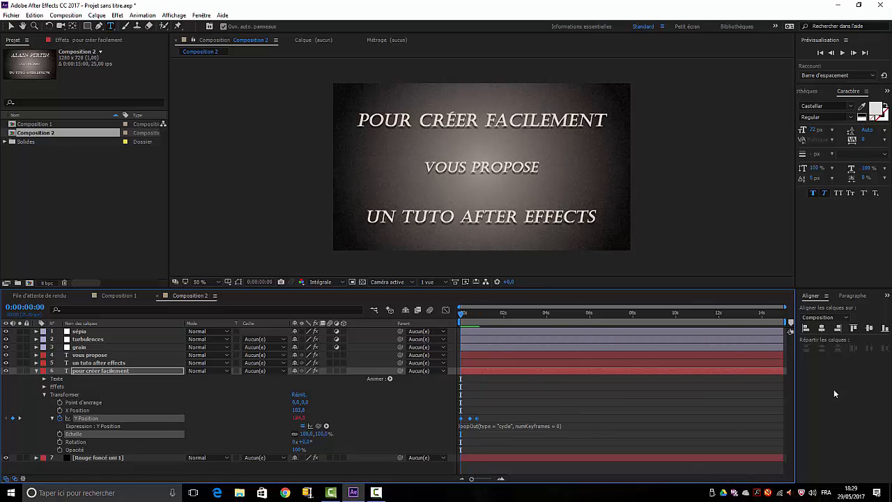
pyautogui.click(37, 370)
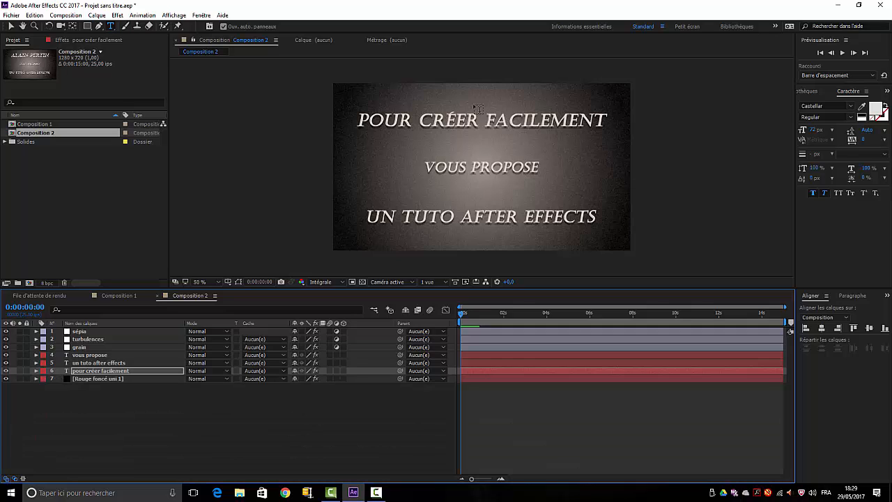
# Replace the middle title "vous propose" with the text "un effet sympa".
pyautogui.click(64, 362)
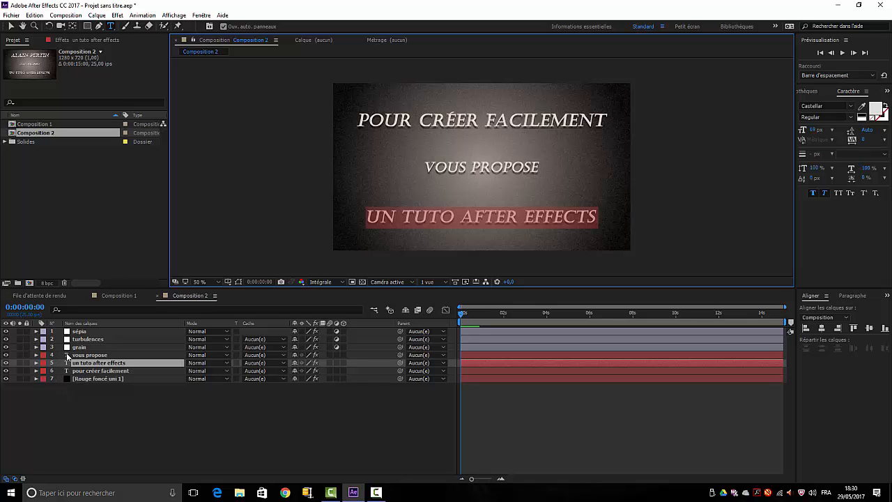
pyautogui.click(68, 355)
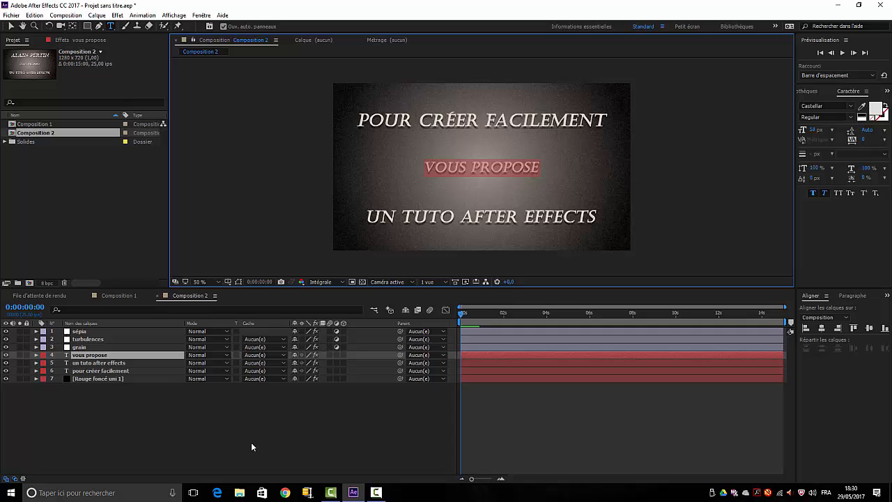
pyautogui.write('un')
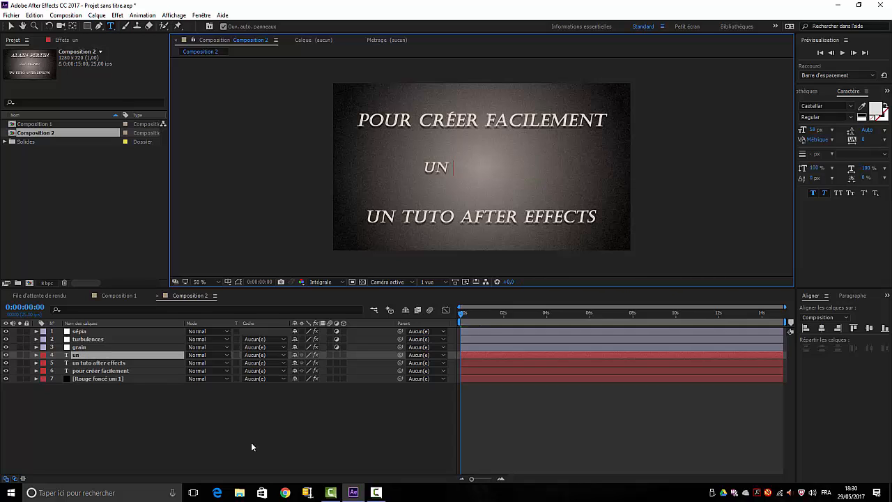
pyautogui.write(' effe')
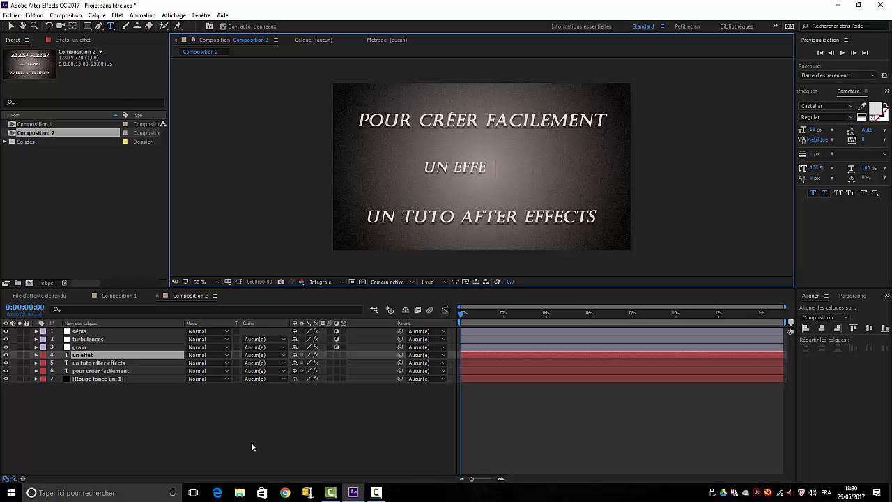
pyautogui.write('t')
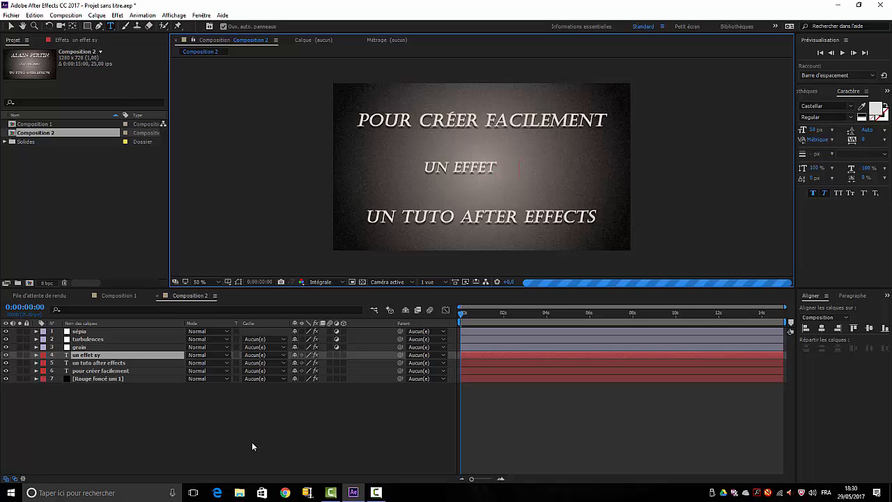
pyautogui.write(' sympa')
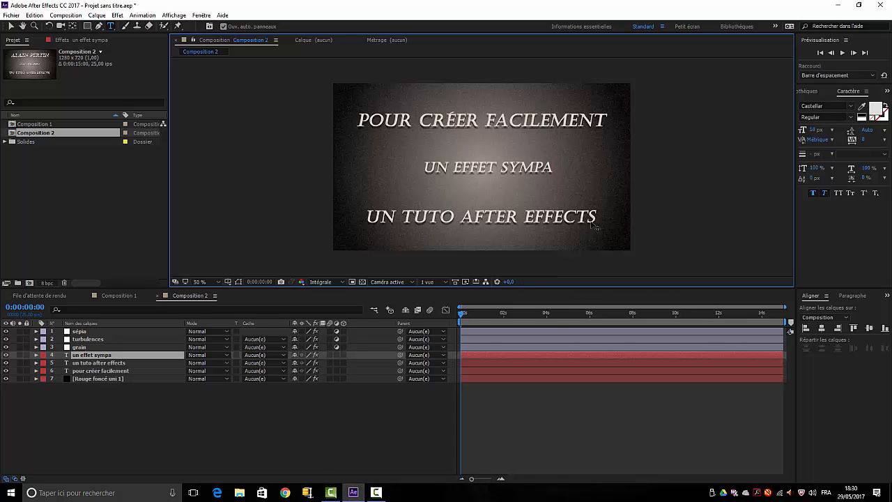
# Replace the lower title "un tuto after effects" with the text "de genérique".
pyautogui.click(68, 363)
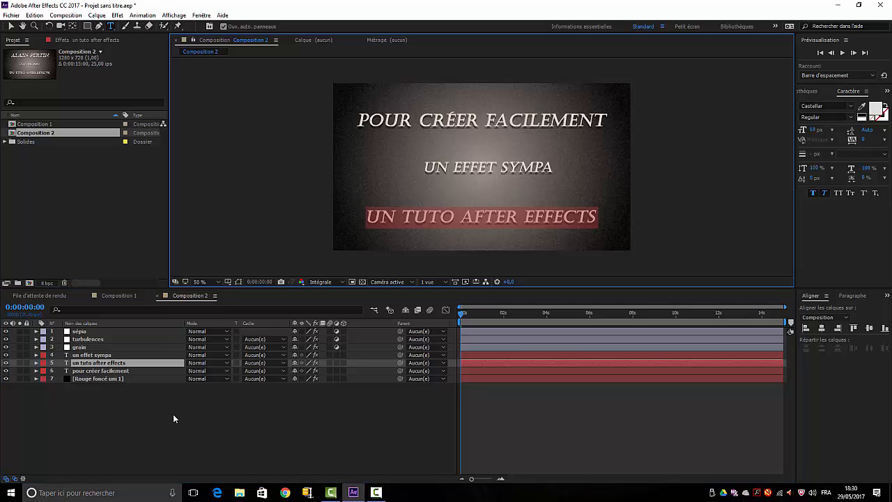
pyautogui.press('BackSpace')
pyautogui.write('d')
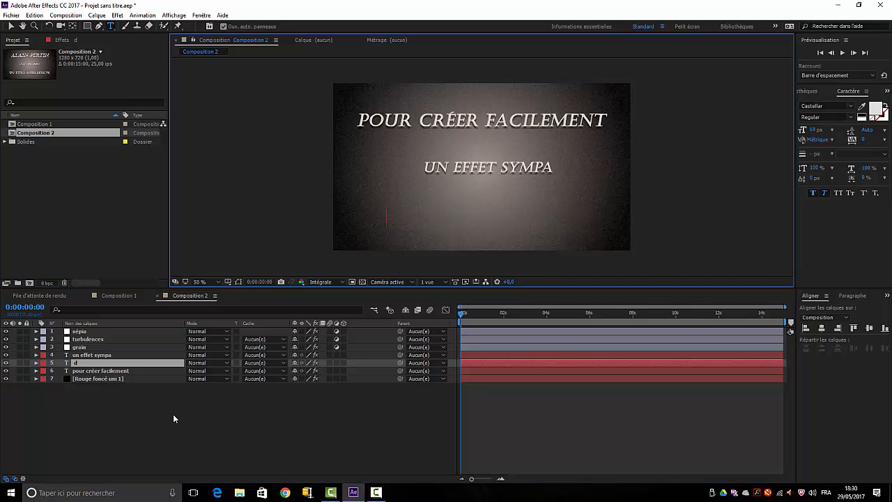
pyautogui.write('e')
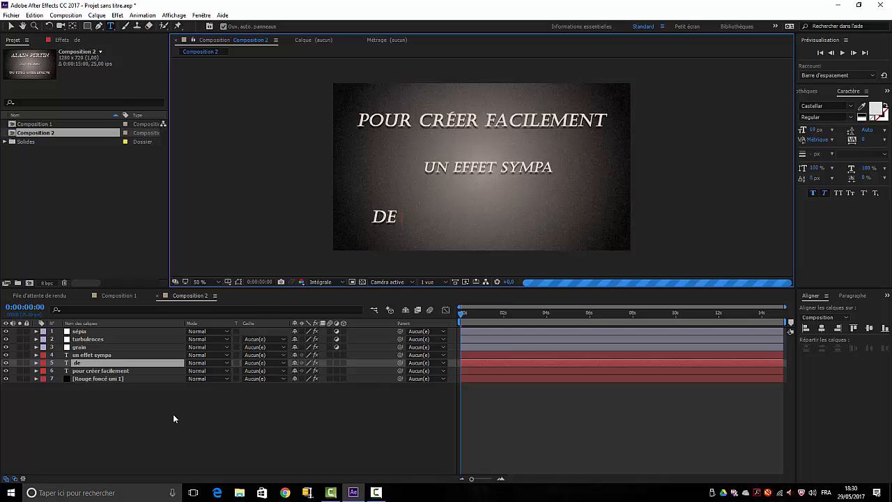
pyautogui.write(' ge')
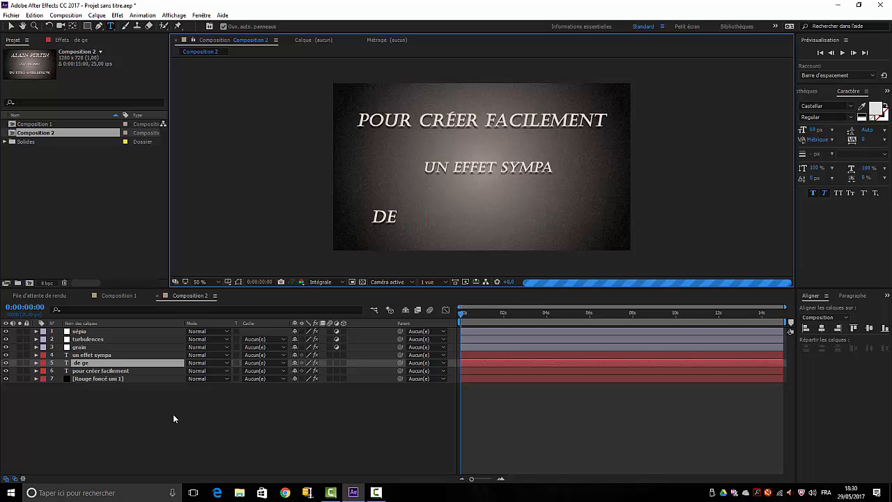
pyautogui.write('néri')
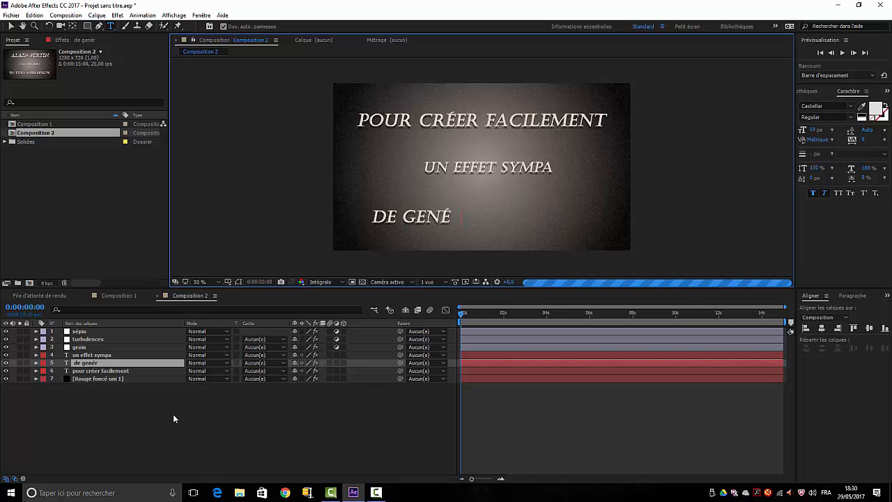
pyautogui.write('que')
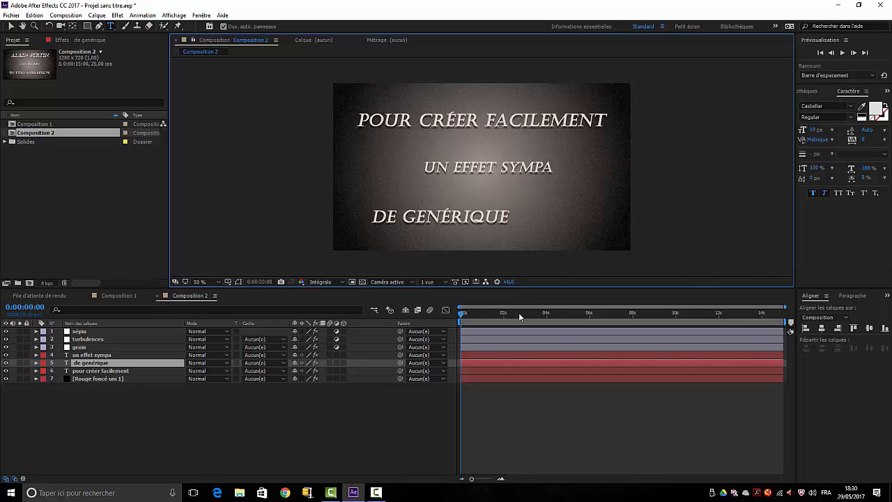
# Centre the "de genérique" and "un effet sympa" titles horizontally in the composition.
pyautogui.click(821, 328)
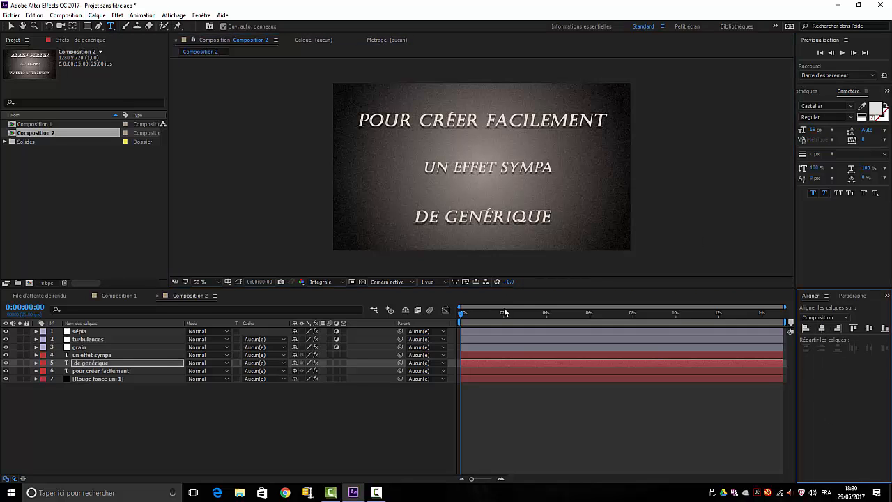
pyautogui.click(98, 356)
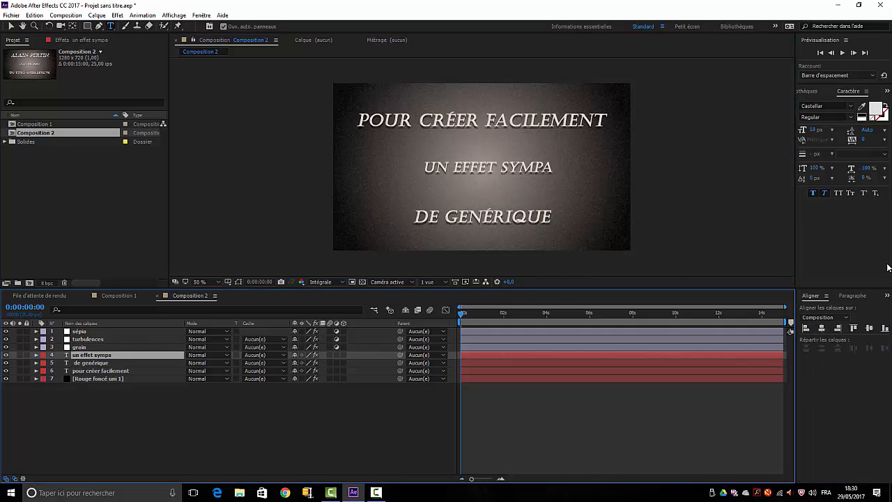
pyautogui.click(821, 328)
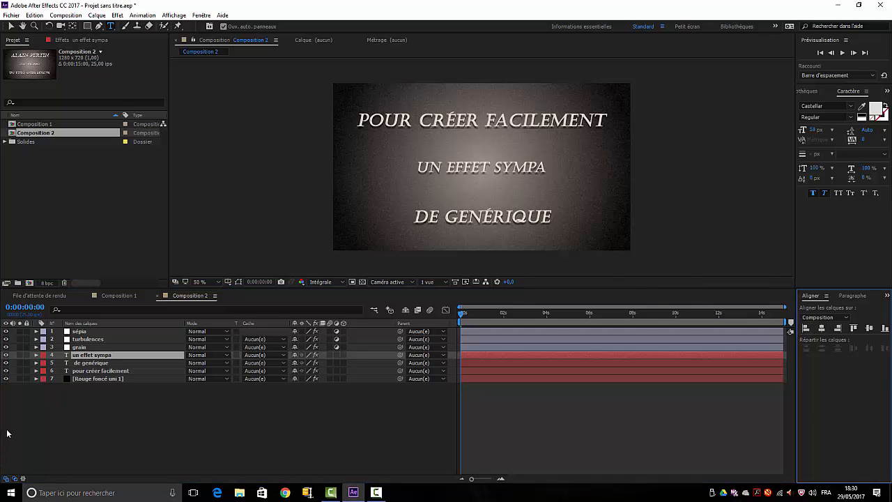
# Duplicate Composition 2 in the project and open the copy.
pyautogui.click(35, 134)
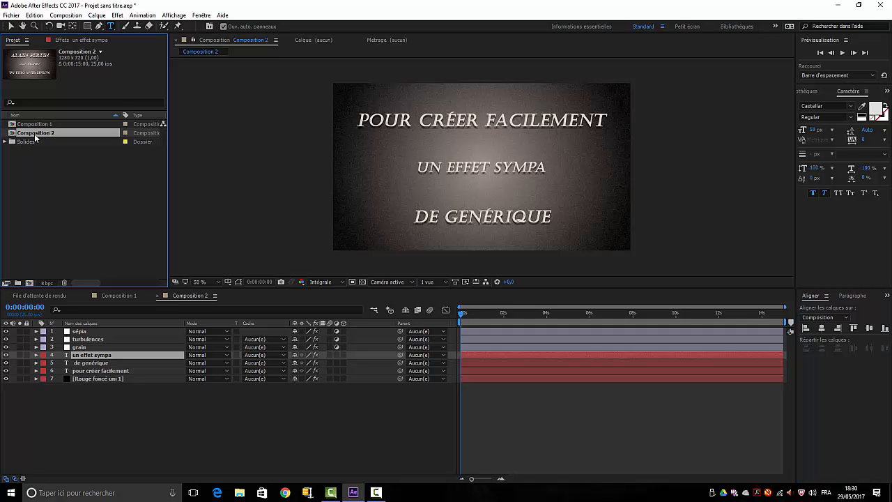
pyautogui.hotkey('ctrl', 'd')
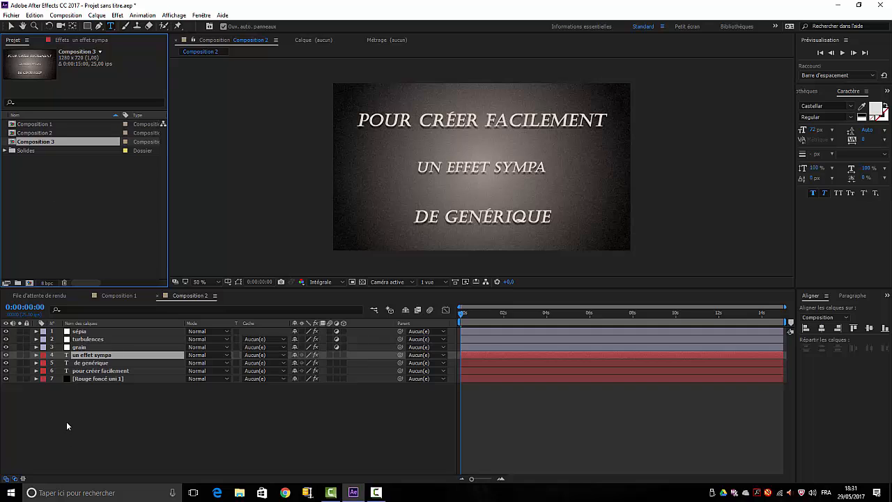
pyautogui.doubleClick(35, 142)
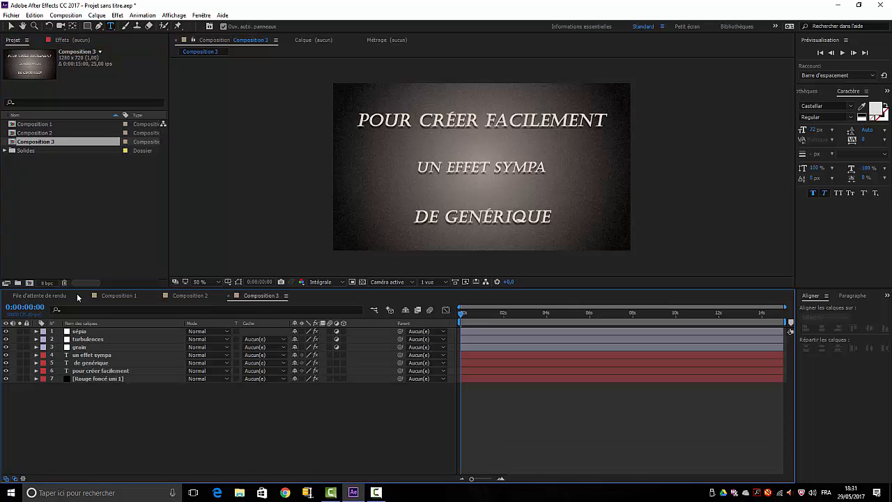
# Delete the three text layers "un effet sympa", "de genérique" and "pour créer facilement" from Composition 3.
pyautogui.click(100, 356)
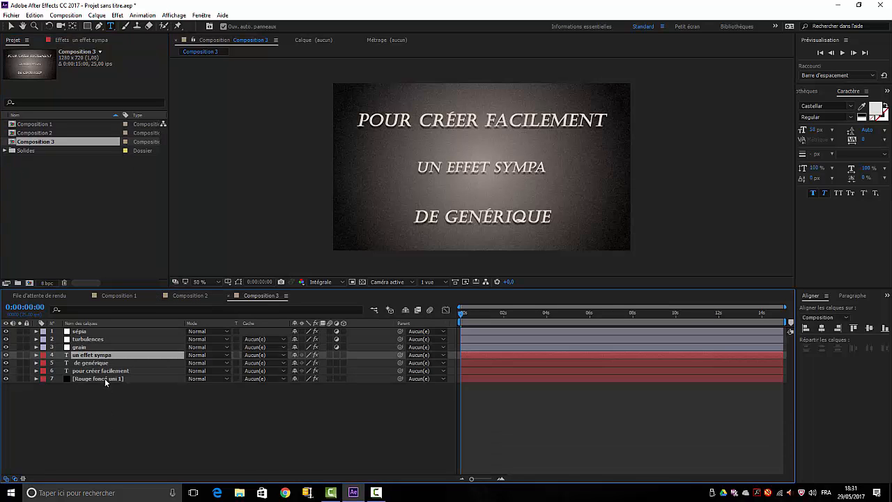
pyautogui.click(103, 371)
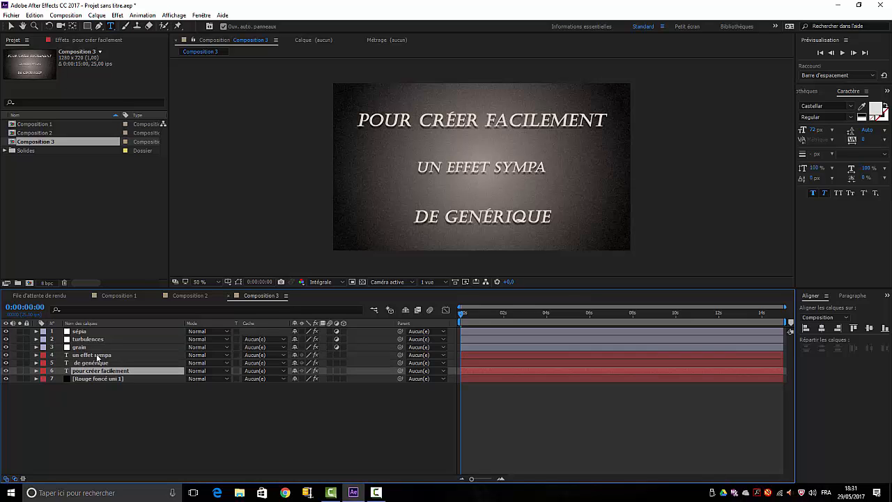
pyautogui.keyDown('shift'); pyautogui.click(98, 355); pyautogui.keyUp('shift')
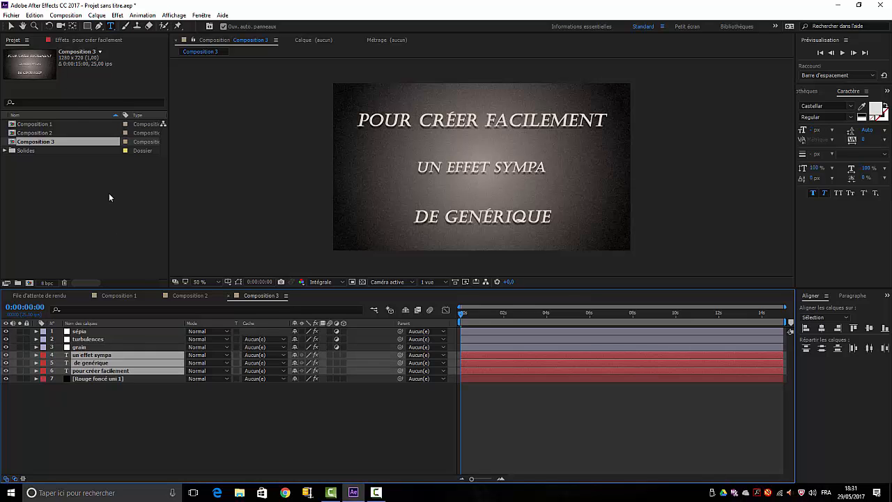
pyautogui.click(34, 14)
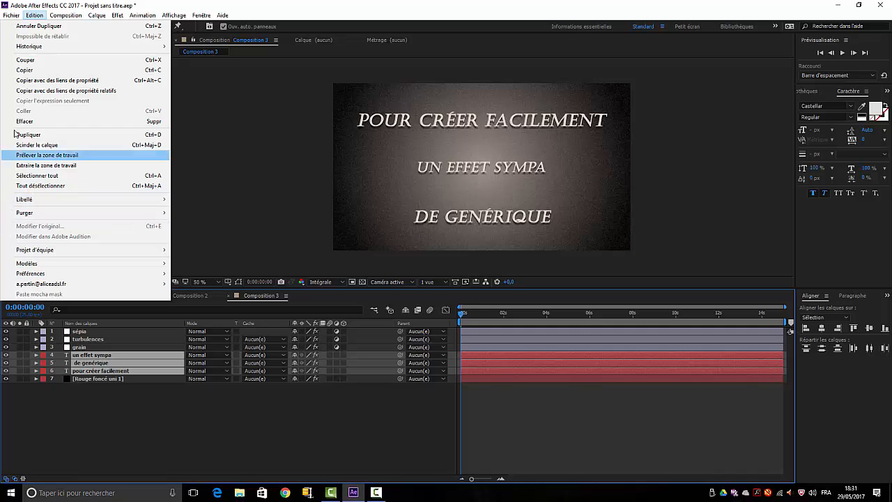
pyautogui.click(39, 122)
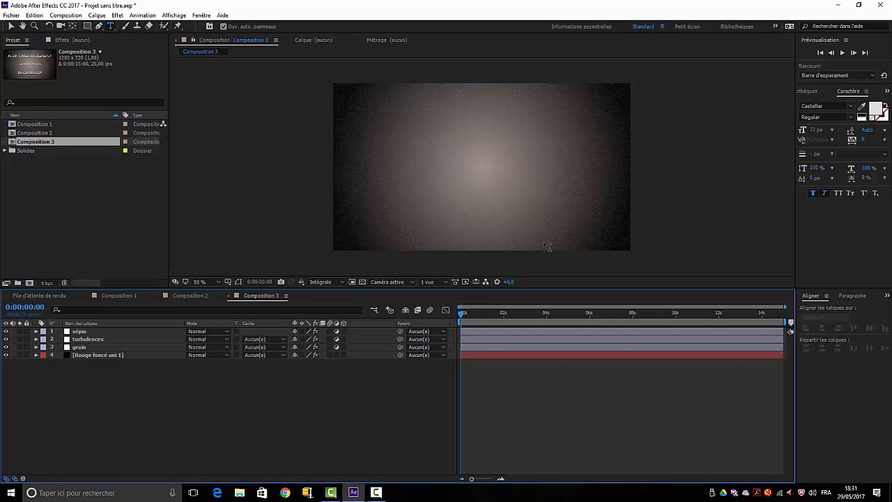
# Add the title "VIEUX FILM" to the composition and place its layer directly below the grain layer.
pyautogui.click(109, 28)
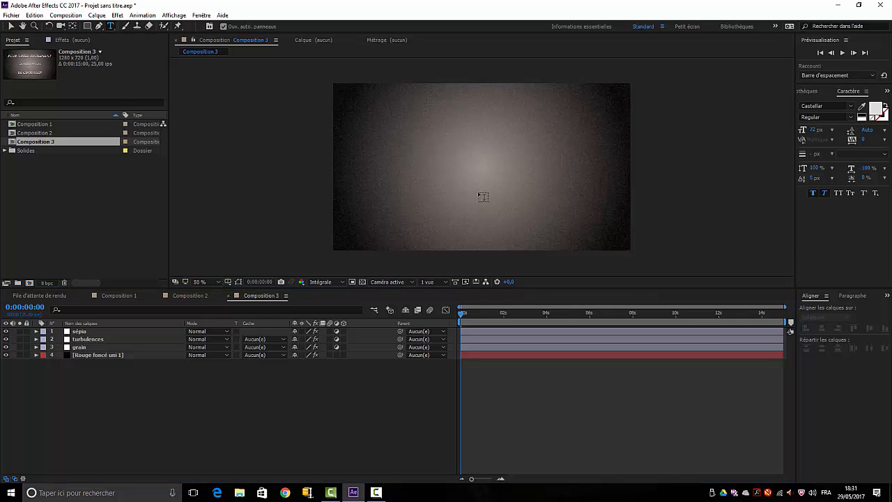
pyautogui.click(380, 153)
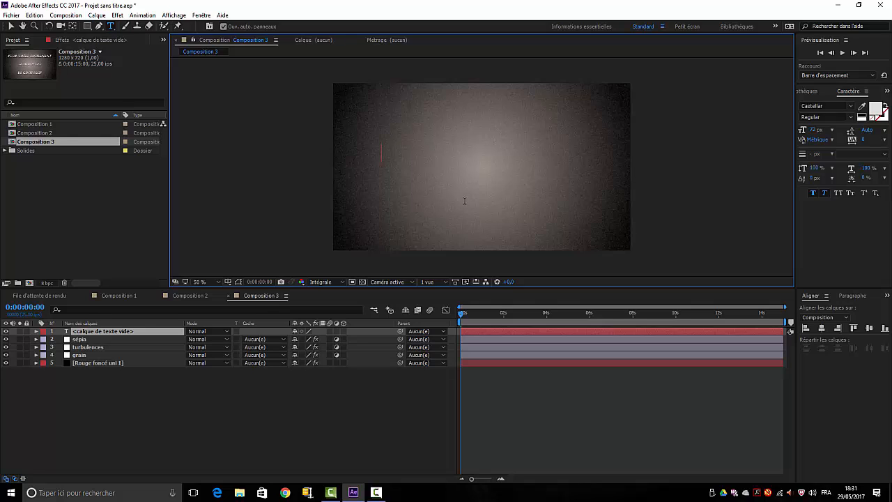
pyautogui.write('V')
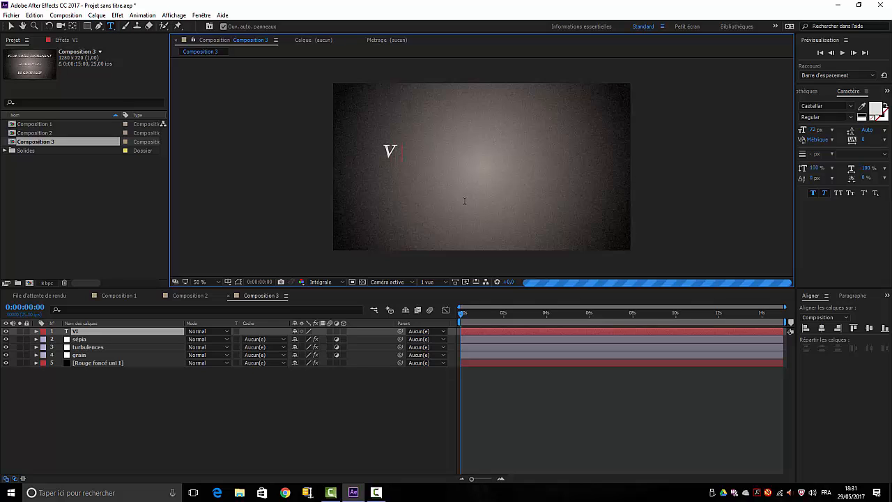
pyautogui.write('IEU')
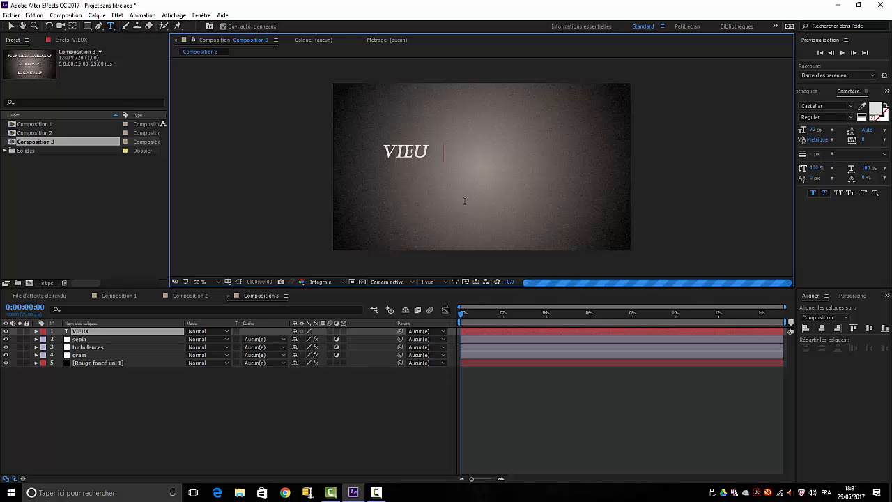
pyautogui.write('X F')
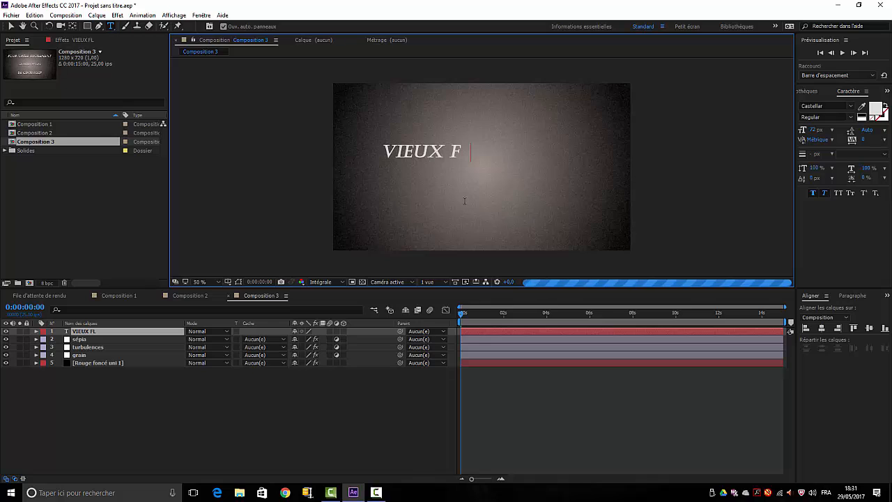
pyautogui.write('L')
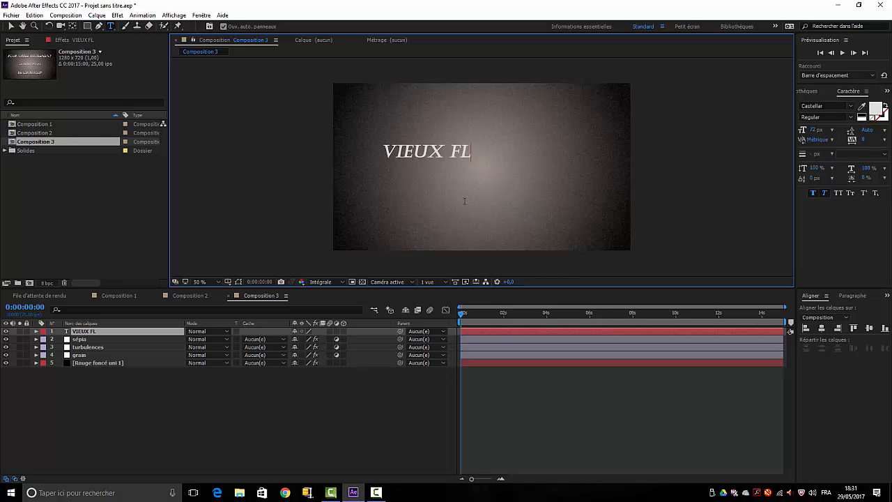
pyautogui.press('BackSpace')
pyautogui.write('ILM')
pyautogui.moveTo(106, 331); pyautogui.dragTo(108, 361)
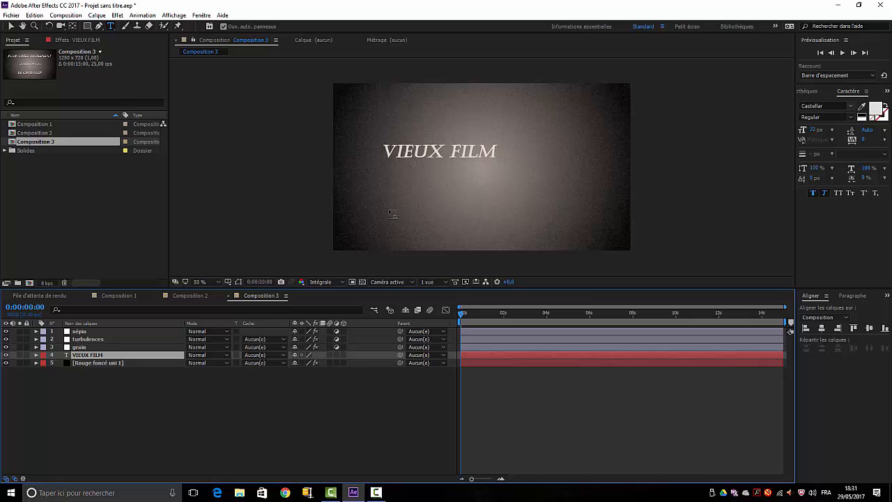
# Try out other font families on the whole "VIEUX FILM" title text.
pyautogui.doubleClick(66, 349)
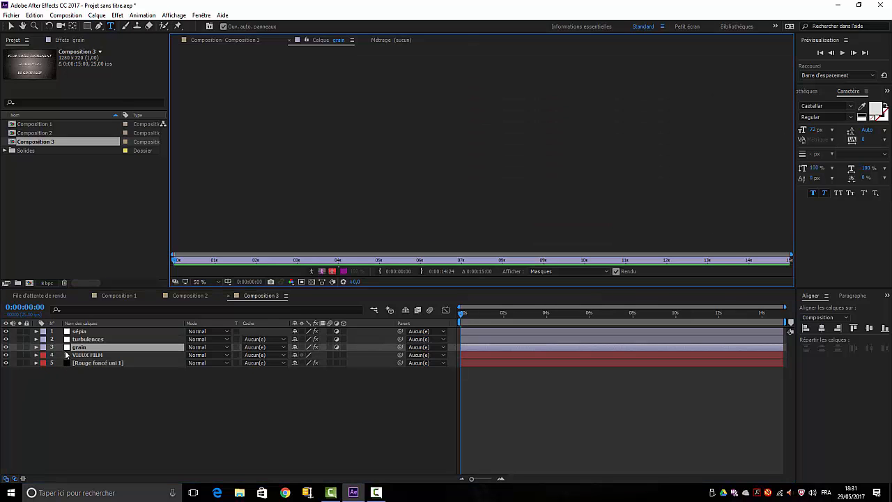
pyautogui.doubleClick(66, 357)
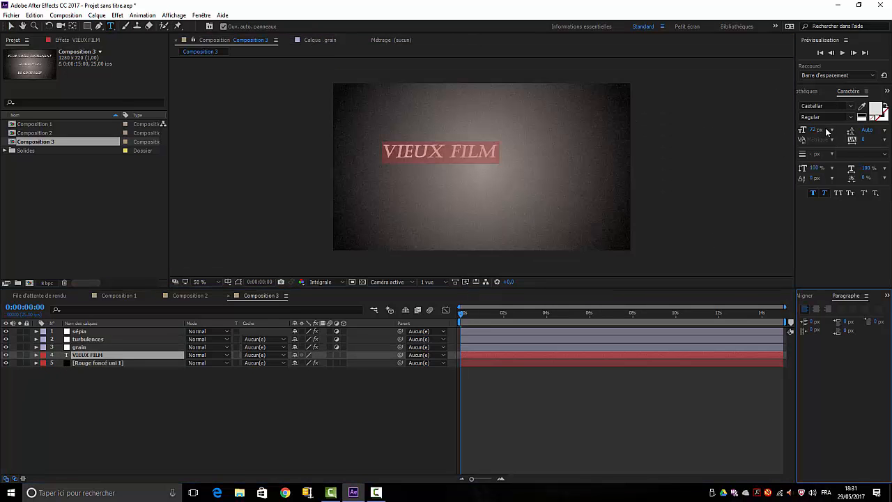
pyautogui.scroll(1, 824, 105)
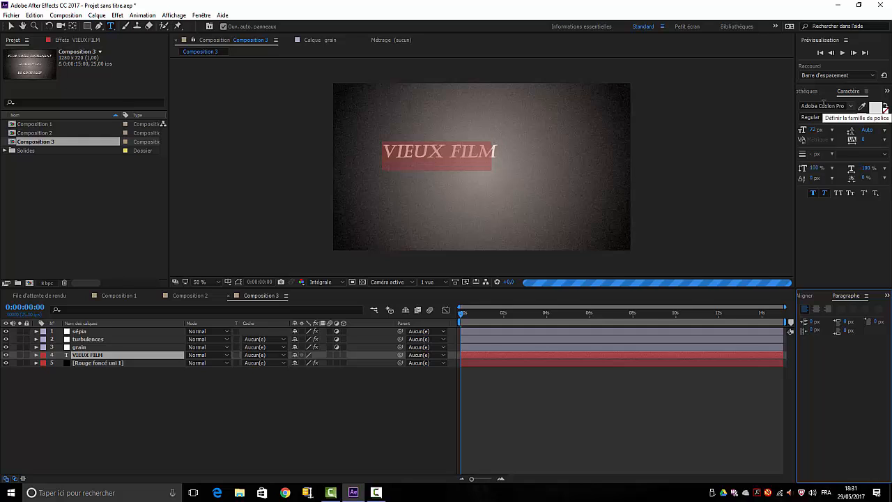
pyautogui.scroll(5, 824, 105)
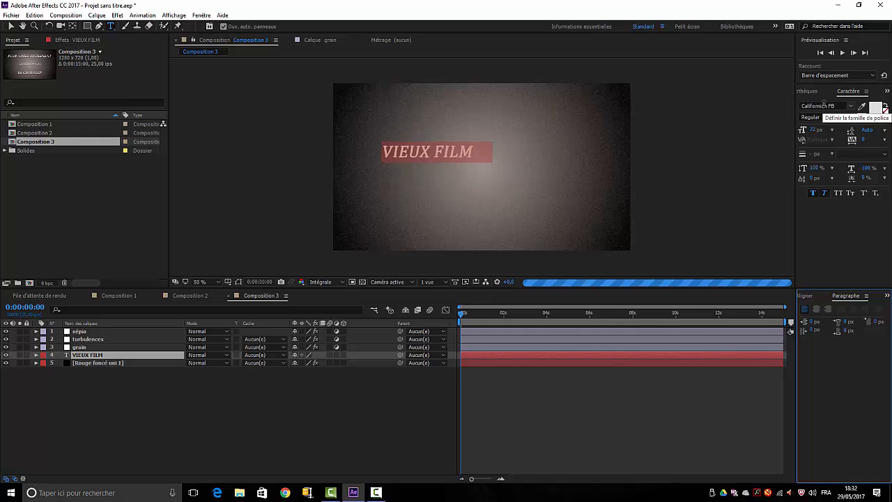
pyautogui.scroll(4, 824, 104)
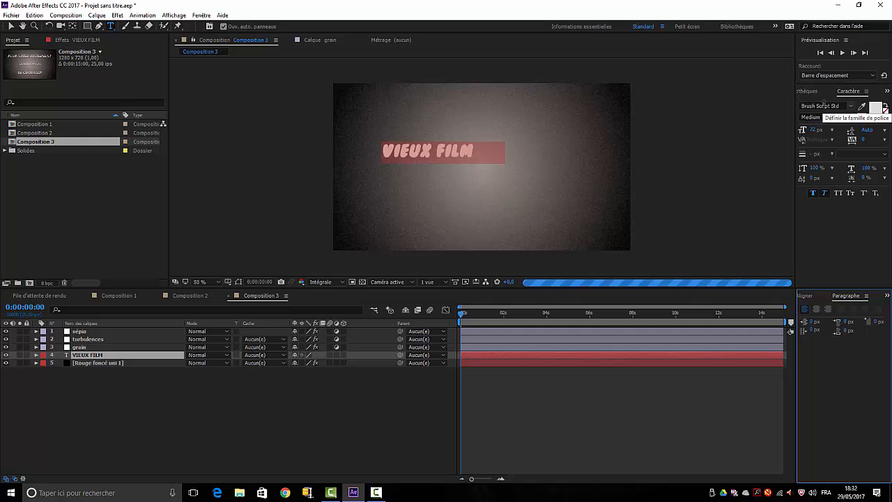
pyautogui.scroll(3, 824, 105)
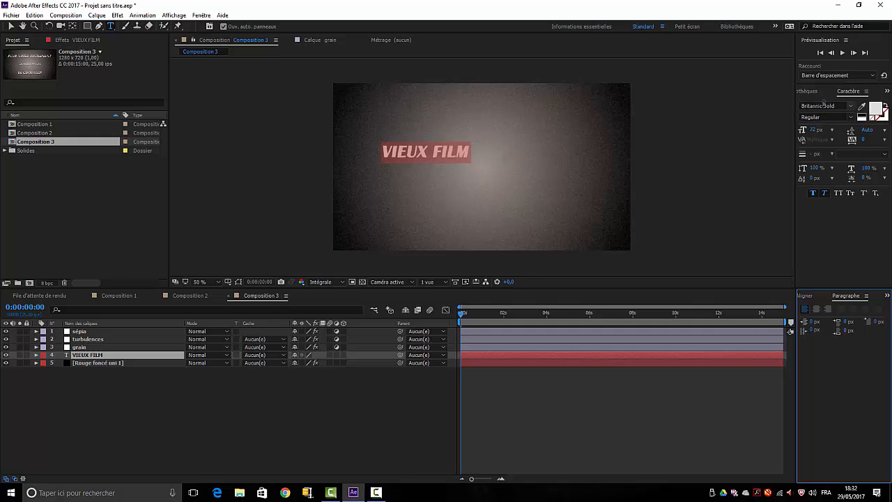
pyautogui.scroll(3, 824, 105)
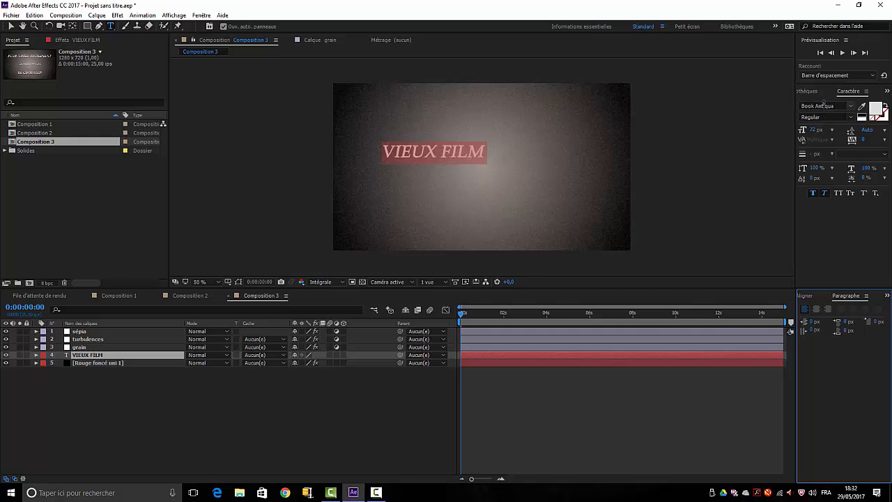
pyautogui.scroll(1, 824, 105)
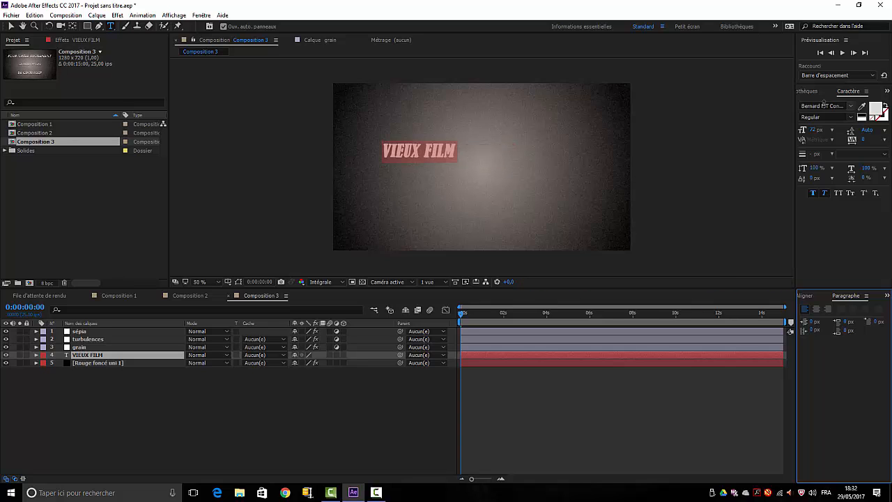
pyautogui.scroll(1, 824, 105)
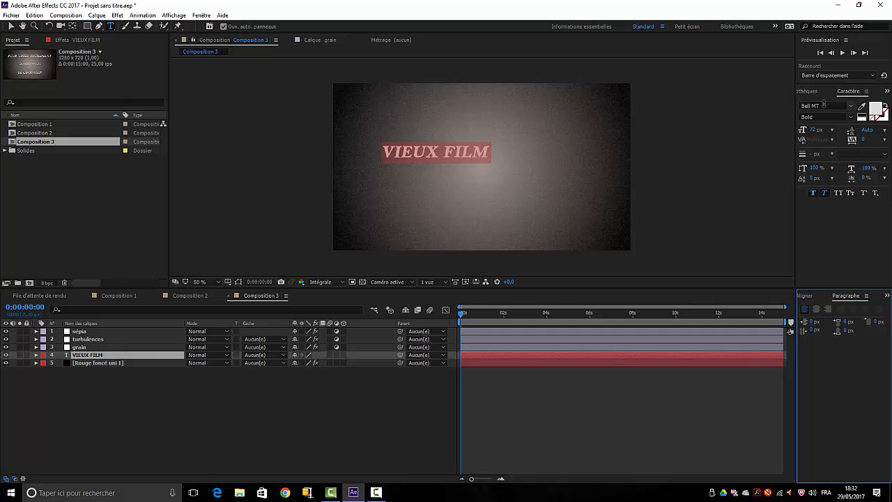
pyautogui.scroll(5, 824, 105)
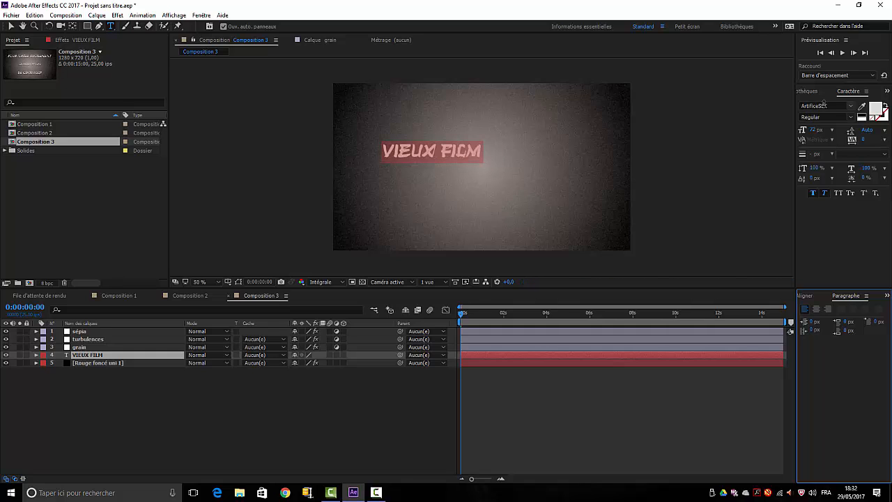
pyautogui.scroll(5, 824, 104)
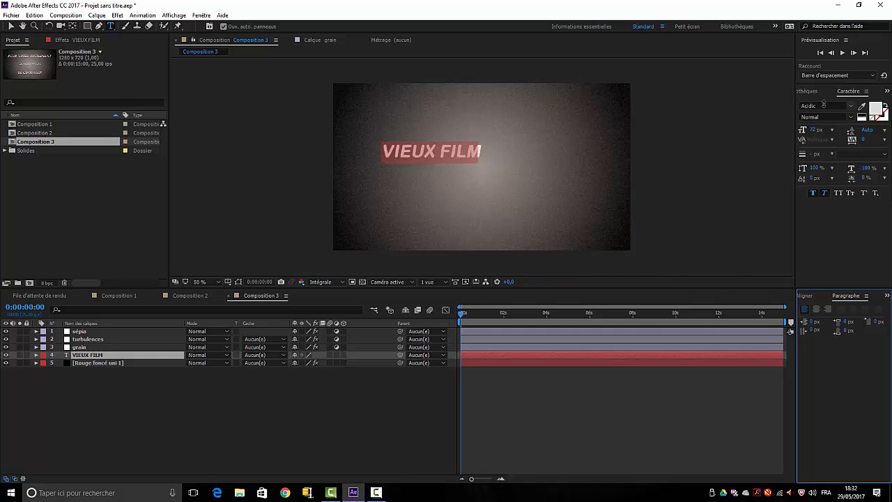
pyautogui.scroll(1, 823, 104)
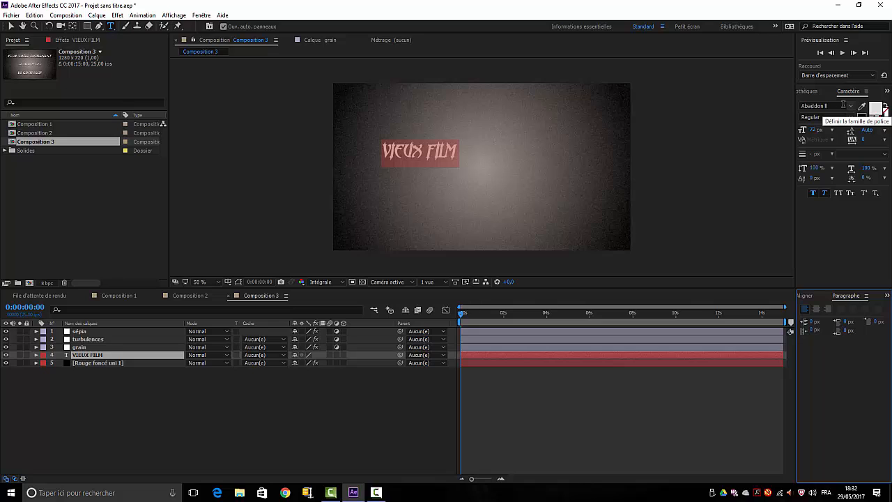
# Set the "VIEUX FILM" title's font to Franklin Gothic Heavy and its size to 145 px.
pyautogui.click(851, 107)
pyautogui.scroll(-15, 828, 210)
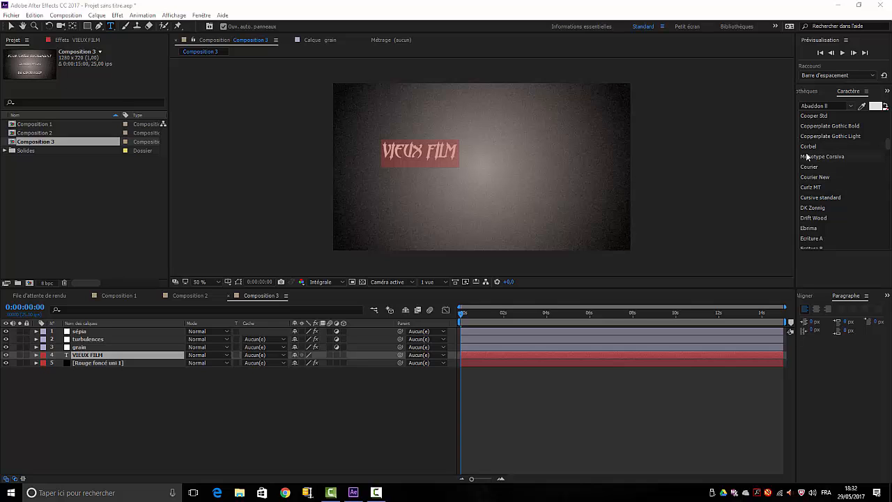
pyautogui.scroll(-3, 857, 203)
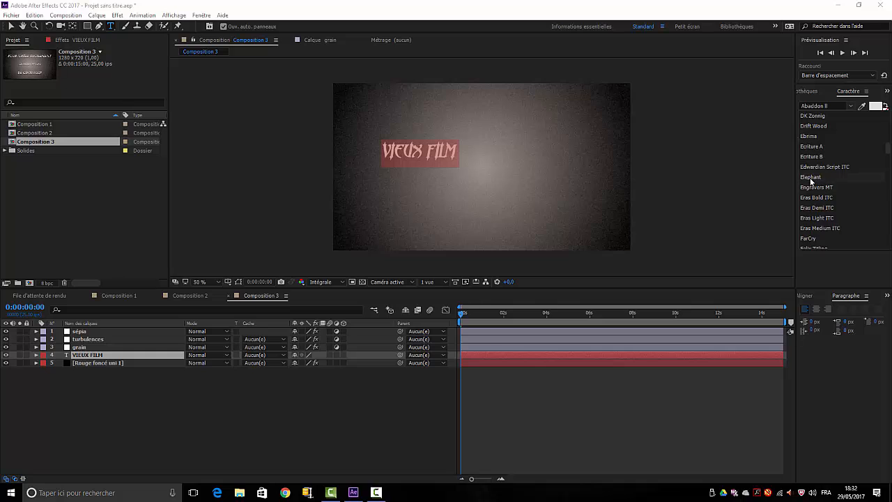
pyautogui.scroll(-3, 855, 213)
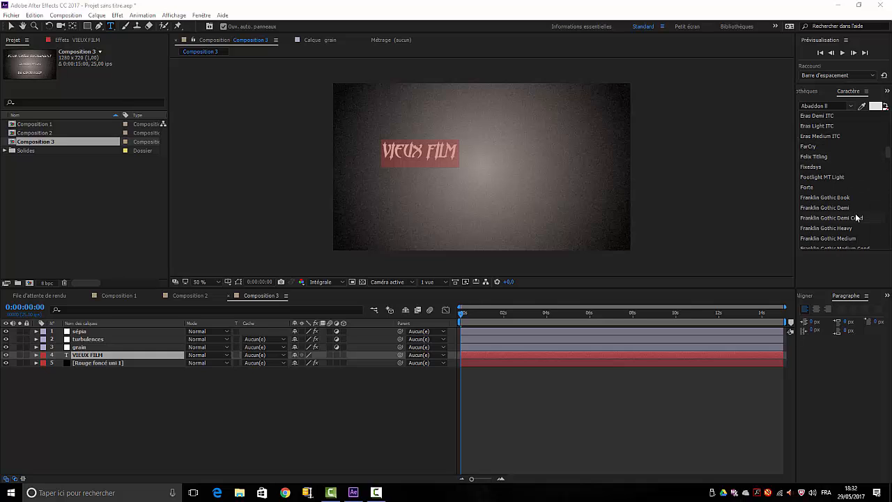
pyautogui.click(820, 228)
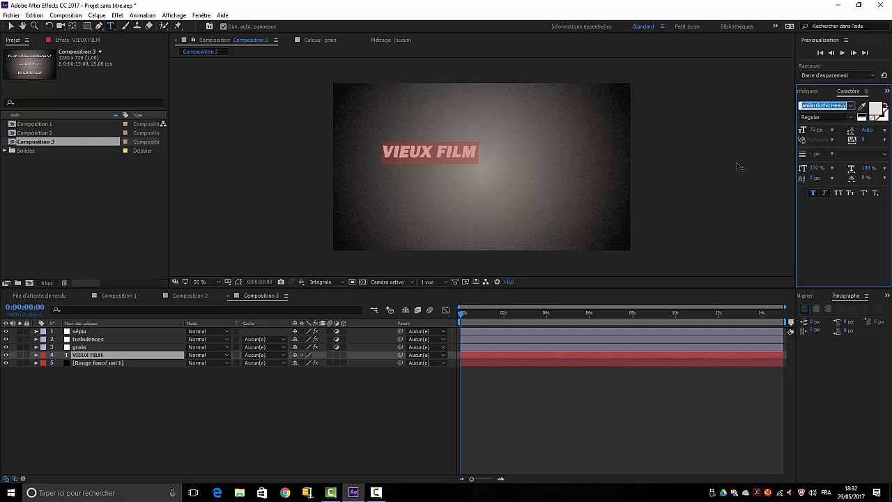
pyautogui.moveTo(814, 130); pyautogui.dragTo(845, 129)
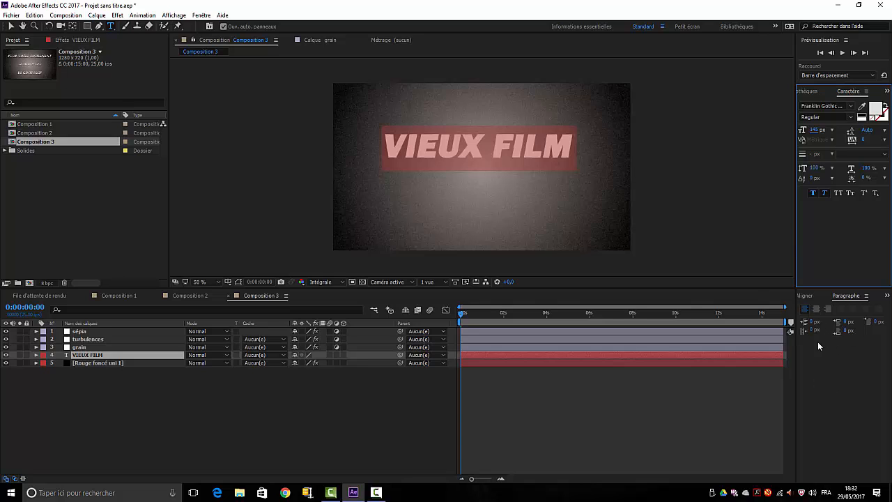
# Centre the "VIEUX FILM" title horizontally and vertically in the composition.
pyautogui.click(806, 295)
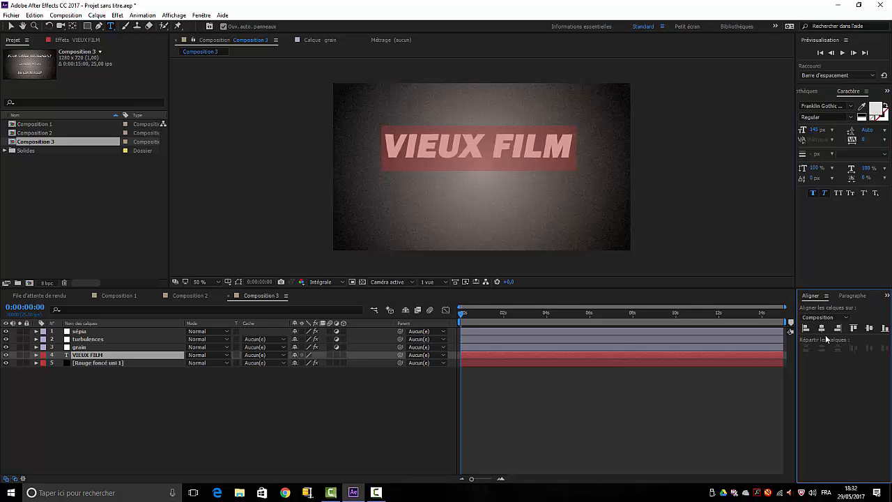
pyautogui.click(822, 328)
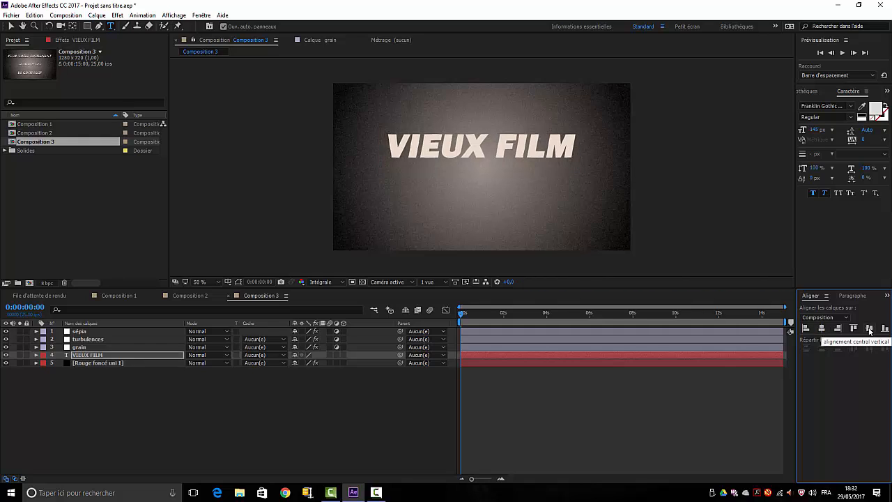
pyautogui.click(870, 329)
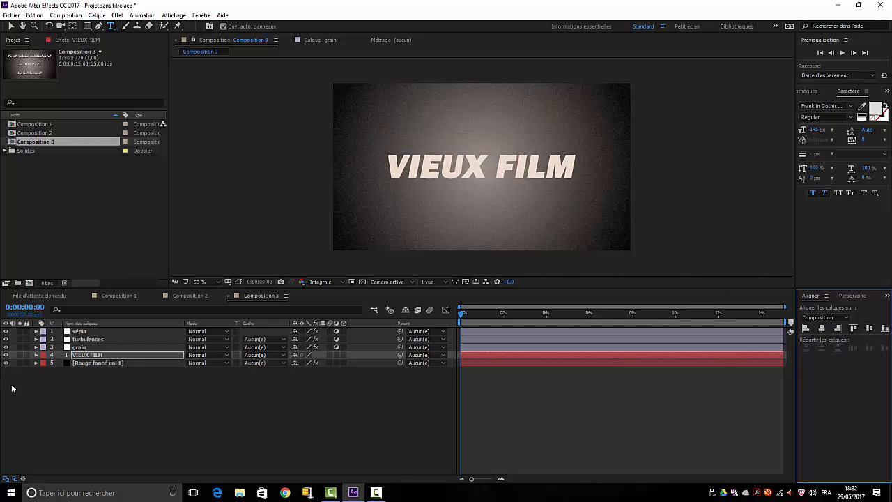
# Turn the "VIEUX FILM" title into a 3D layer and push its Z position back to 1817.
pyautogui.click(343, 354)
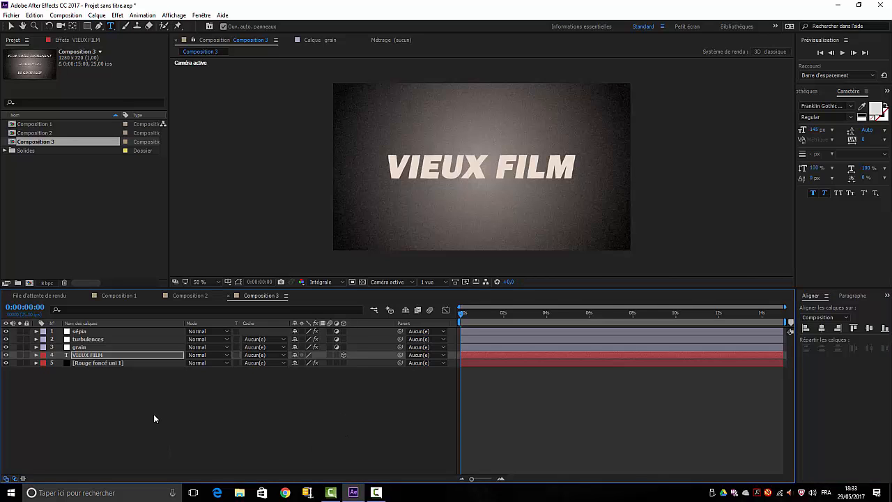
pyautogui.press('p')
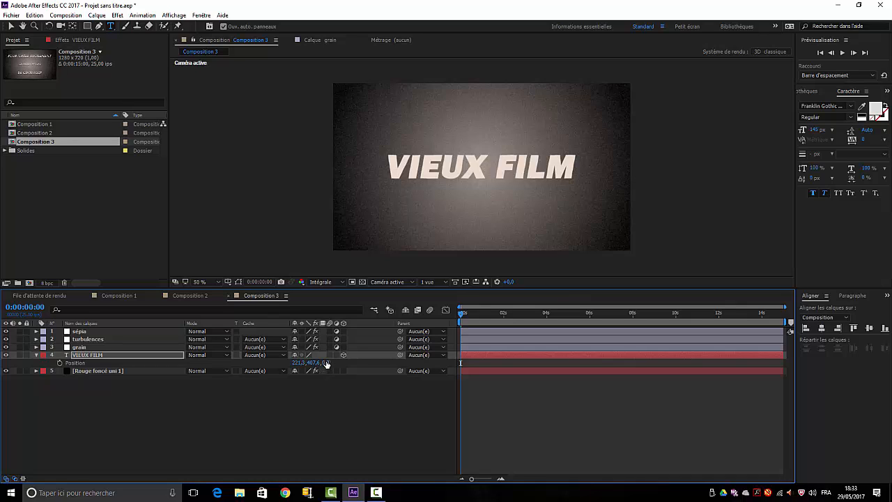
pyautogui.write('90')
pyautogui.press('Return')
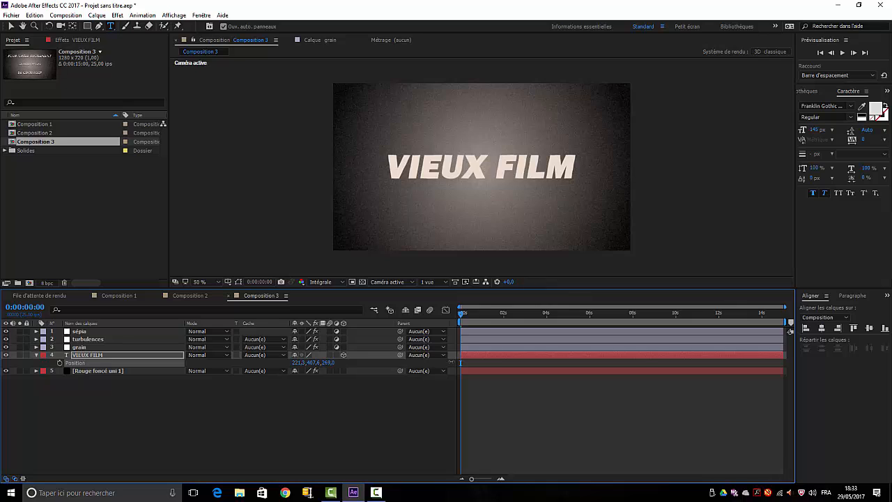
pyautogui.moveTo(452, 362); pyautogui.dragTo(658, 364)
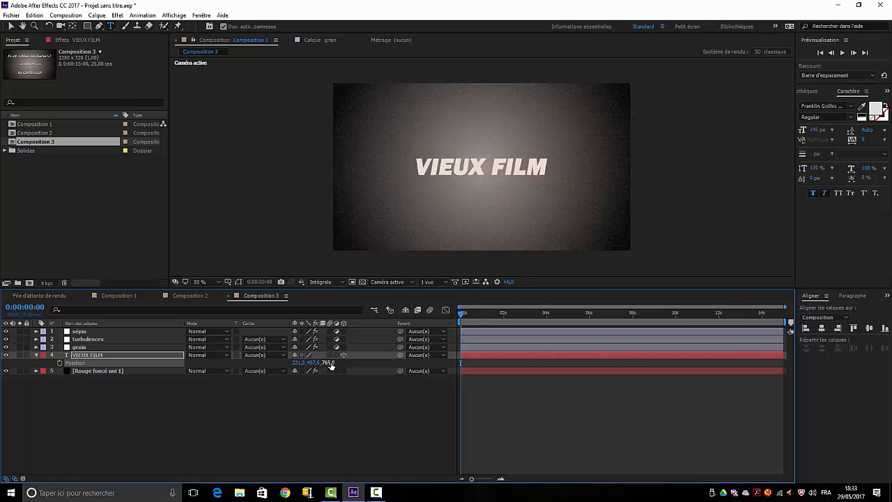
pyautogui.moveTo(331, 364); pyautogui.dragTo(521, 375)
pyautogui.moveTo(329, 365); pyautogui.dragTo(740, 377)
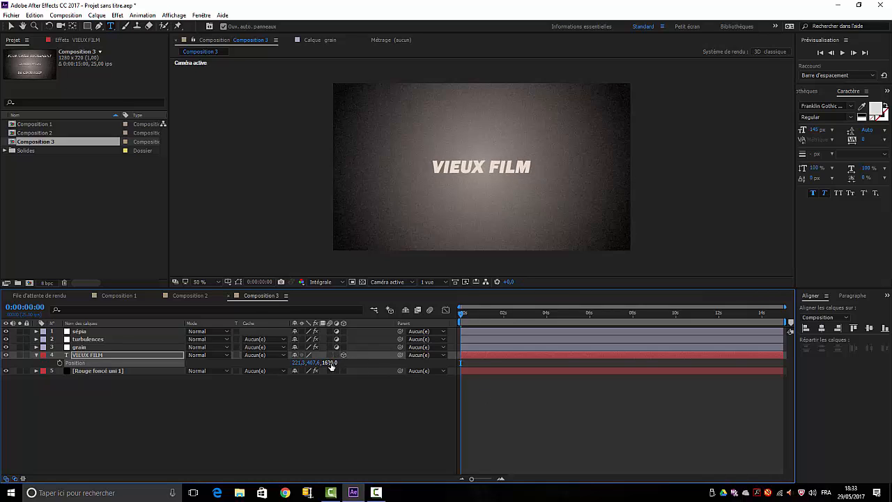
pyautogui.moveTo(331, 364); pyautogui.dragTo(468, 371)
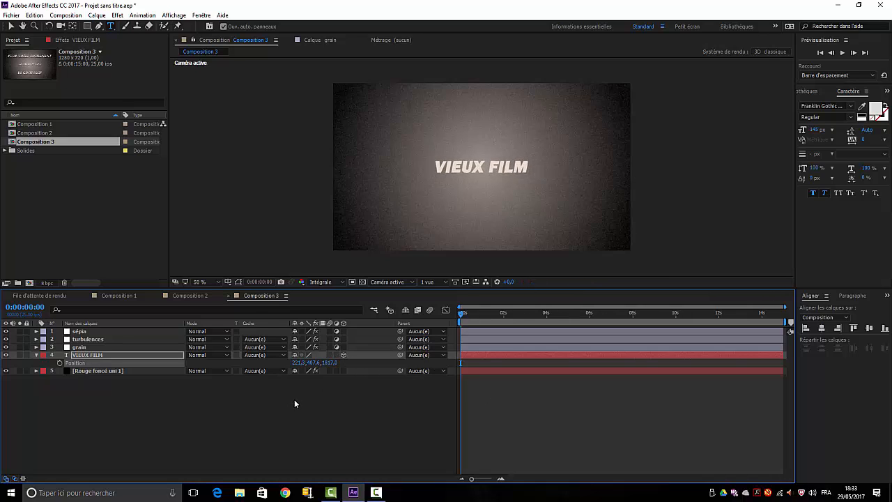
# Keyframe the title's position at the start, set its Z position to 0 at 0:00:00:18, and preview the animation from the beginning.
pyautogui.click(60, 363)
pyautogui.moveTo(462, 316); pyautogui.dragTo(476, 314)
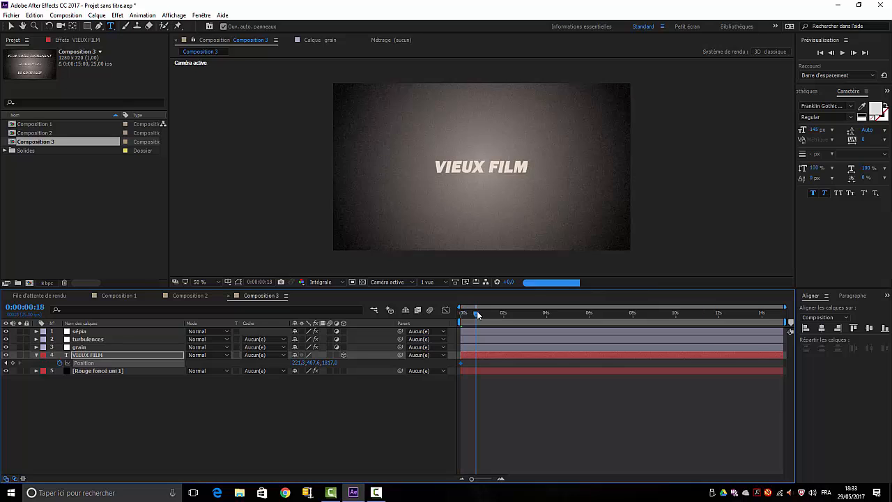
pyautogui.click(331, 363)
pyautogui.write('0')
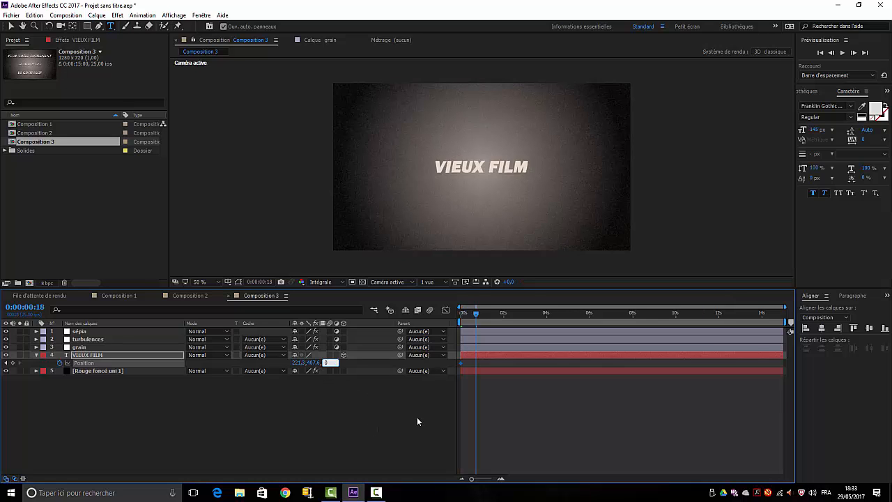
pyautogui.click(373, 395)
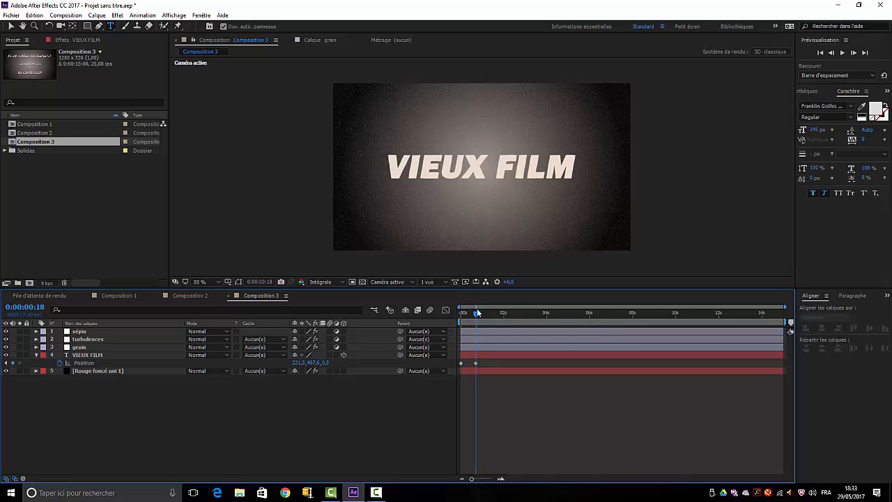
pyautogui.moveTo(476, 315); pyautogui.dragTo(416, 370)
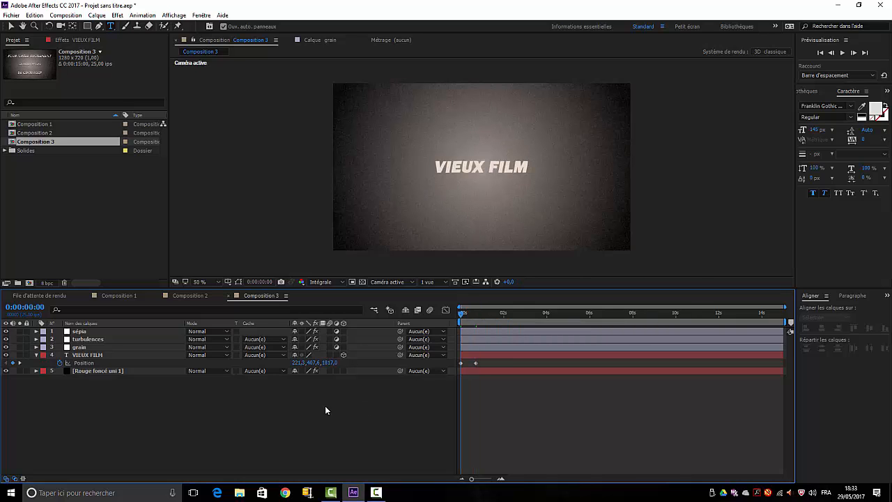
pyautogui.press('space')
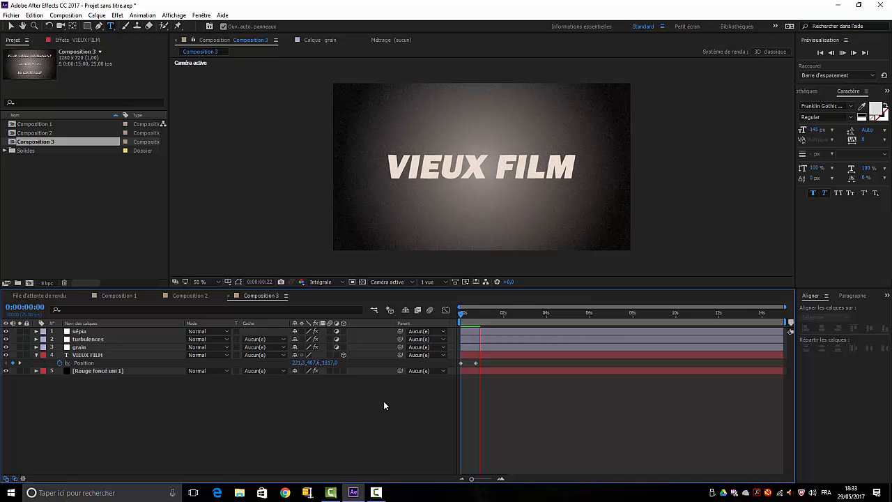
# Create a new composition named "finale" with the HDV/HDTV 720 25 preset and a 15-second duration.
pyautogui.click(73, 16)
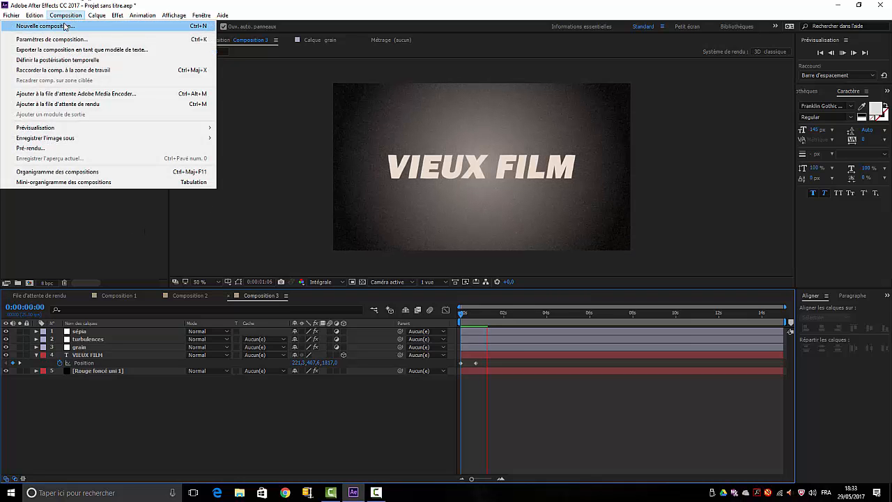
pyautogui.click(64, 25)
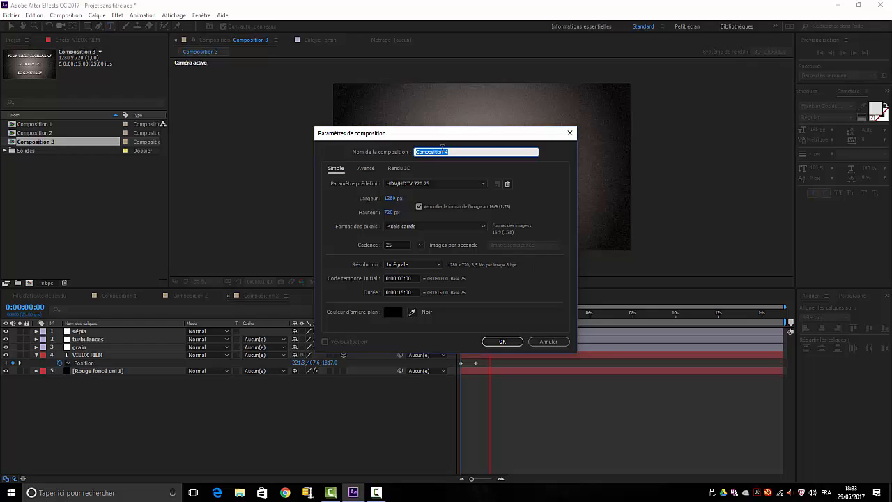
pyautogui.write('finale')
pyautogui.click(516, 342)
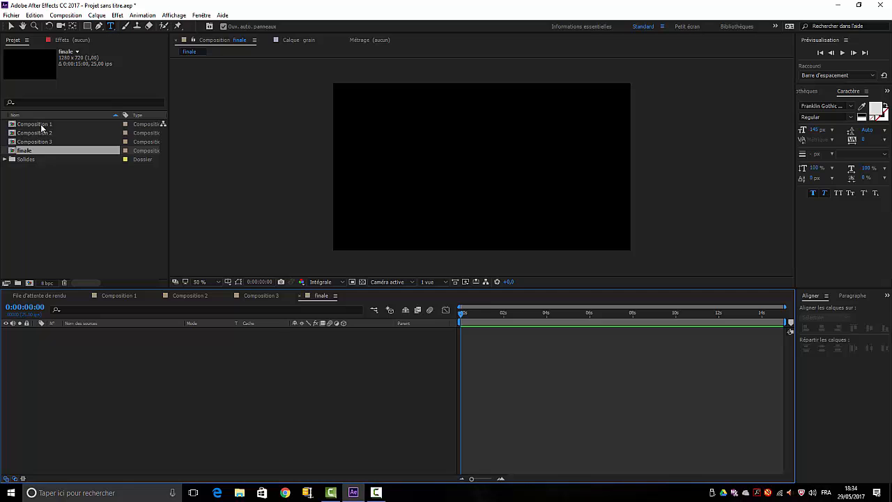
# Add Composition 1, Composition 2 and Composition 3 to the finale composition as layers stacked in that order, Composition 1 on top.
pyautogui.moveTo(42, 127); pyautogui.dragTo(94, 355)
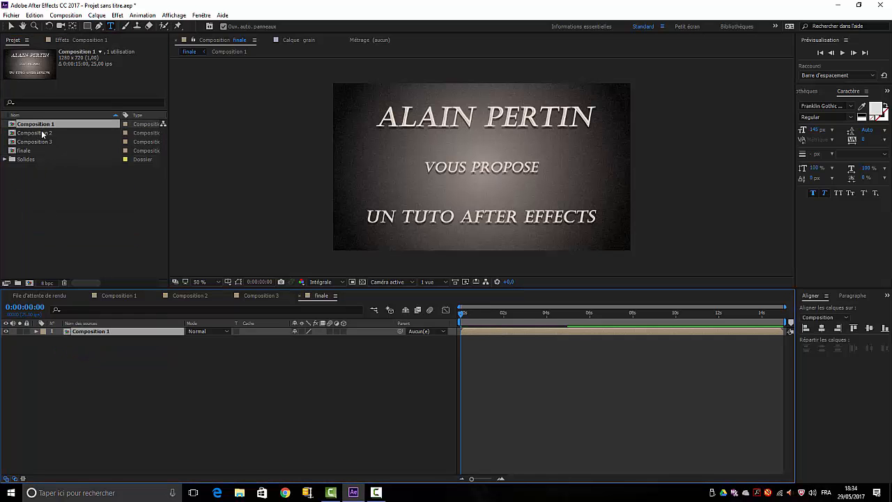
pyautogui.moveTo(42, 133); pyautogui.dragTo(80, 380)
pyautogui.moveTo(32, 143); pyautogui.dragTo(91, 394)
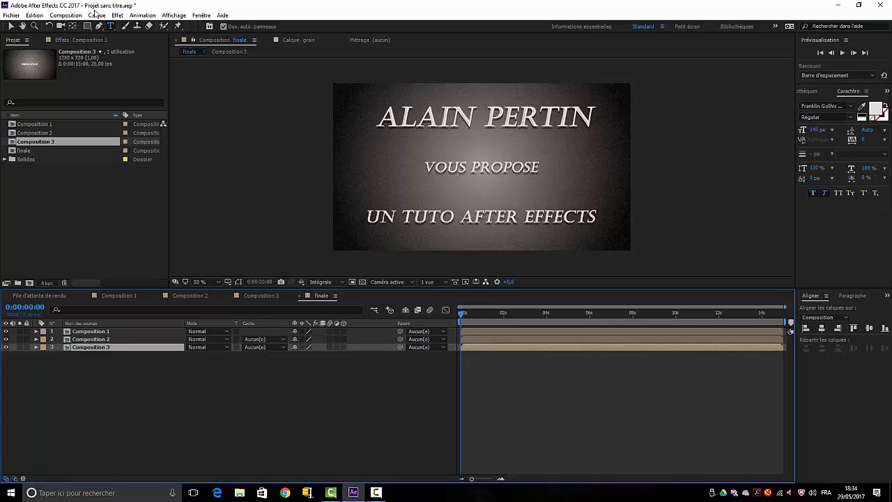
pyautogui.click(110, 387)
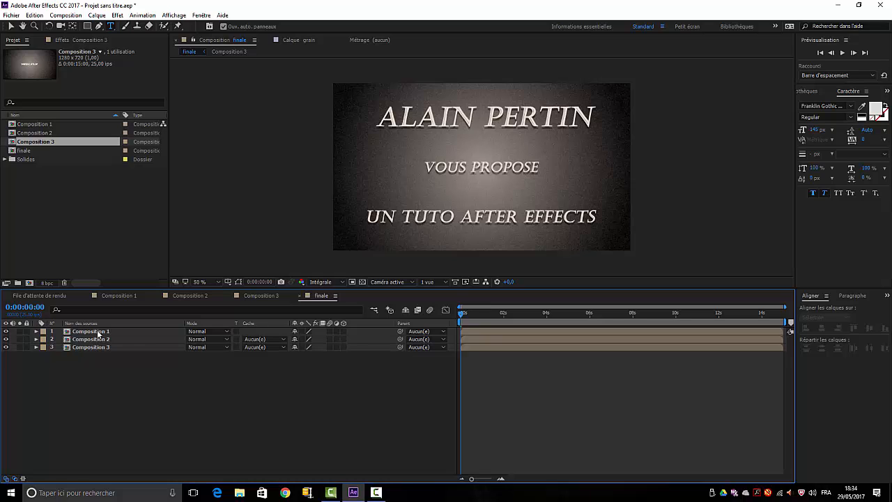
# Draw a rectangular mask covering the whole frame on the Composition 1 layer and keyframe its mask path at 0:00:00:00.
pyautogui.click(98, 333)
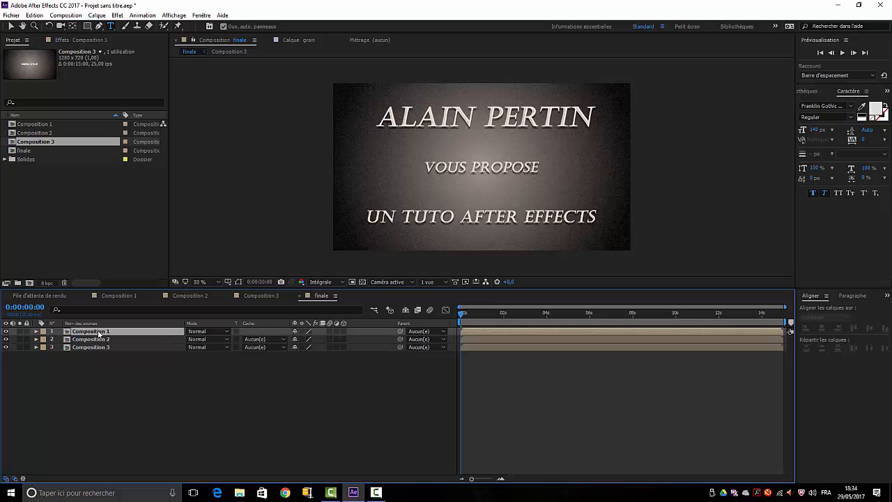
pyautogui.click(88, 27)
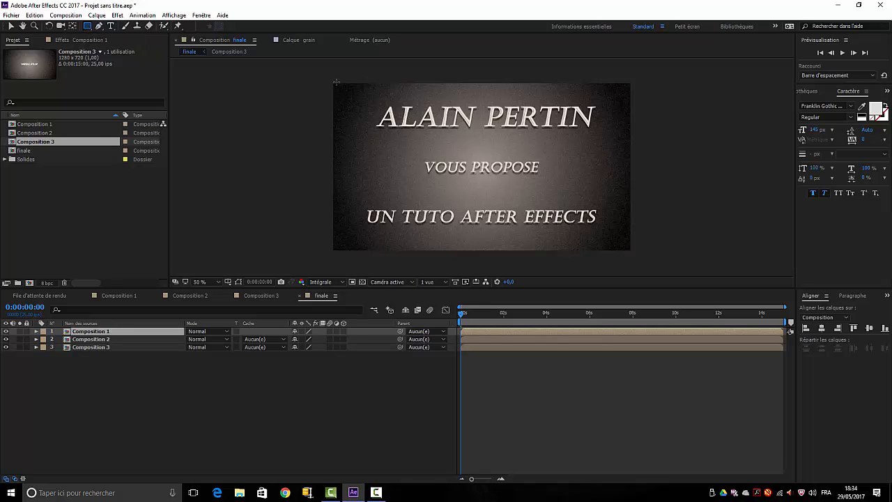
pyautogui.moveTo(336, 82); pyautogui.dragTo(633, 248)
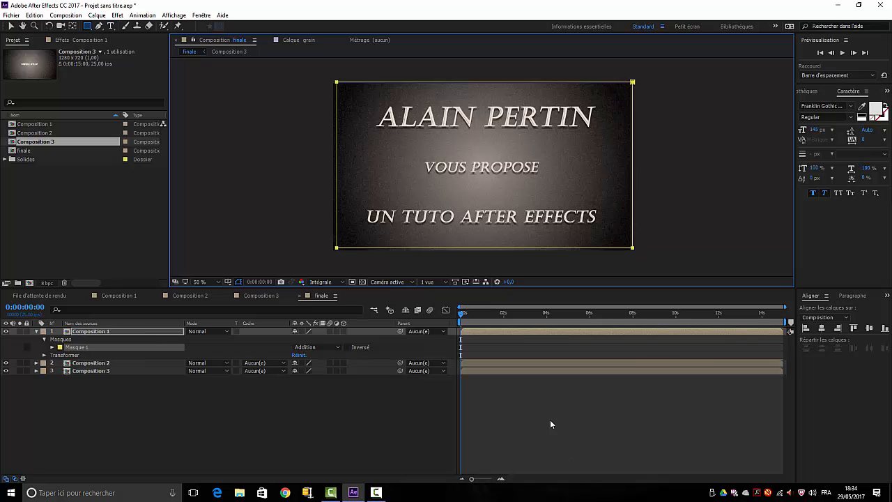
pyautogui.click(52, 348)
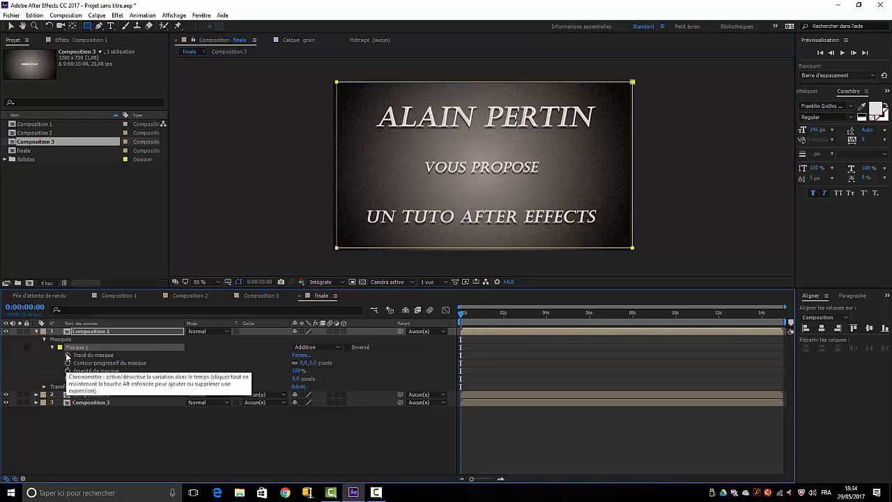
pyautogui.click(68, 354)
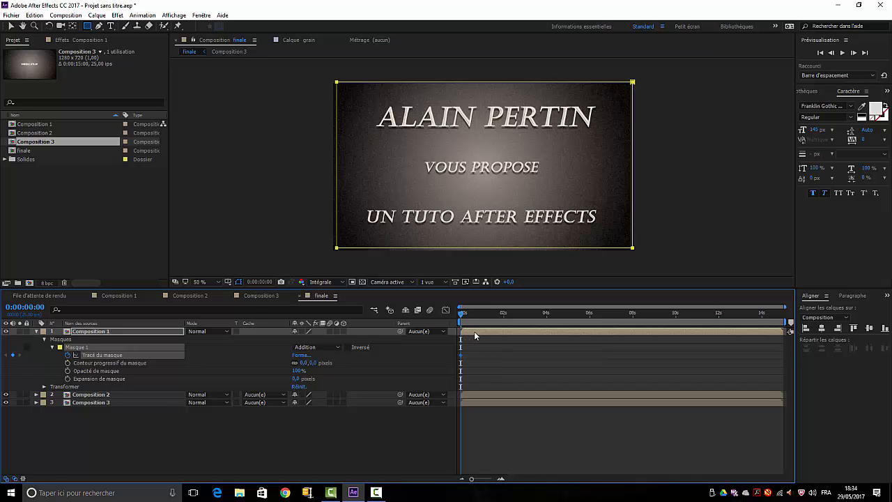
pyautogui.click(461, 355)
# At 0:00:02:24, collapse Composition 1's mask horizontally onto the frame's left edge to wipe the layer away.
pyautogui.moveTo(462, 313); pyautogui.dragTo(527, 325)
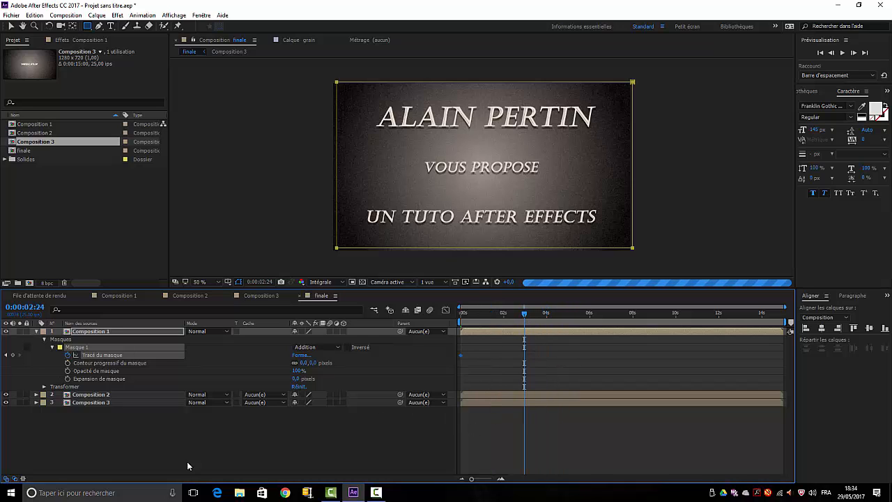
pyautogui.click(11, 28)
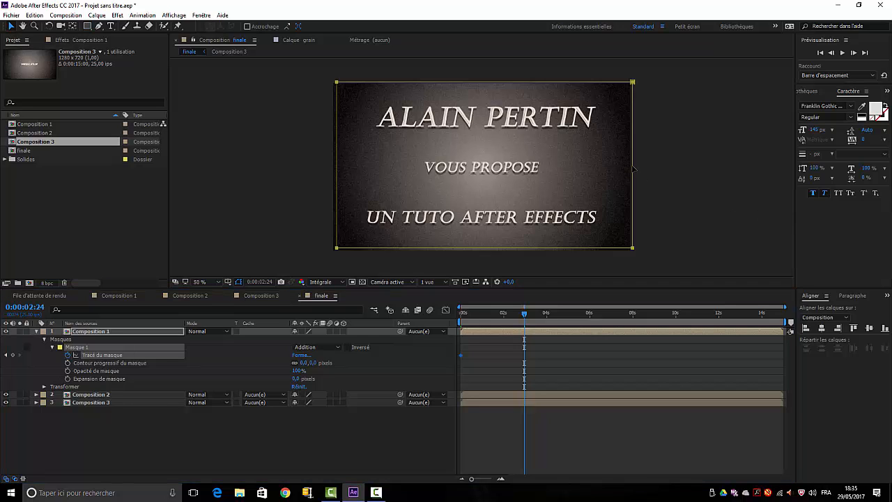
pyautogui.click(633, 166)
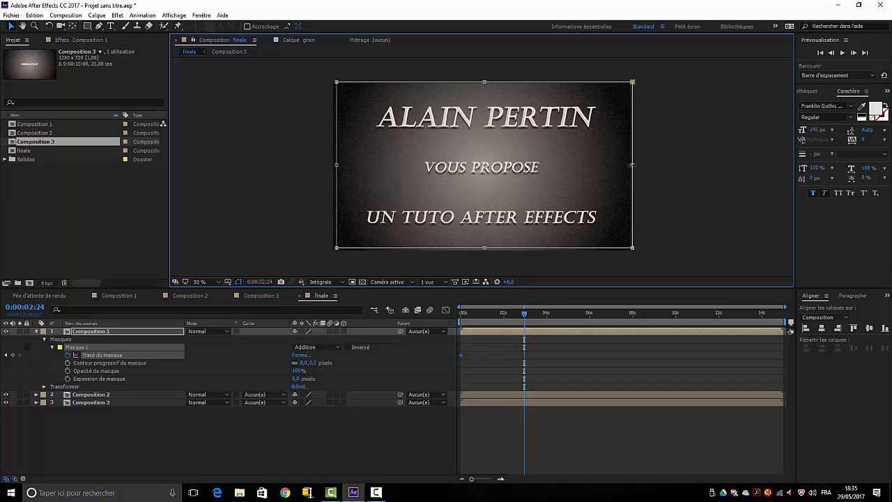
pyautogui.moveTo(609, 166); pyautogui.dragTo(338, 207)
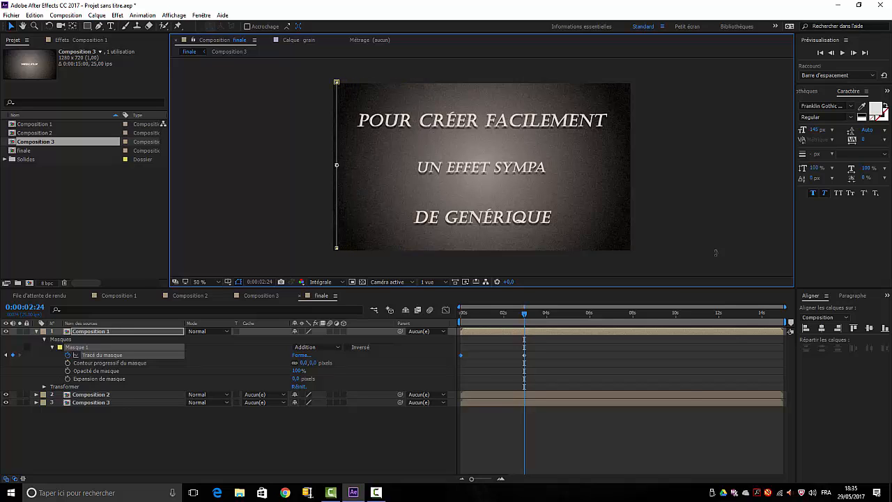
# Draw a rectangular mask covering the whole frame on the Composition 2 layer and keyframe its mask path at 0:00:02:24.
pyautogui.click(85, 395)
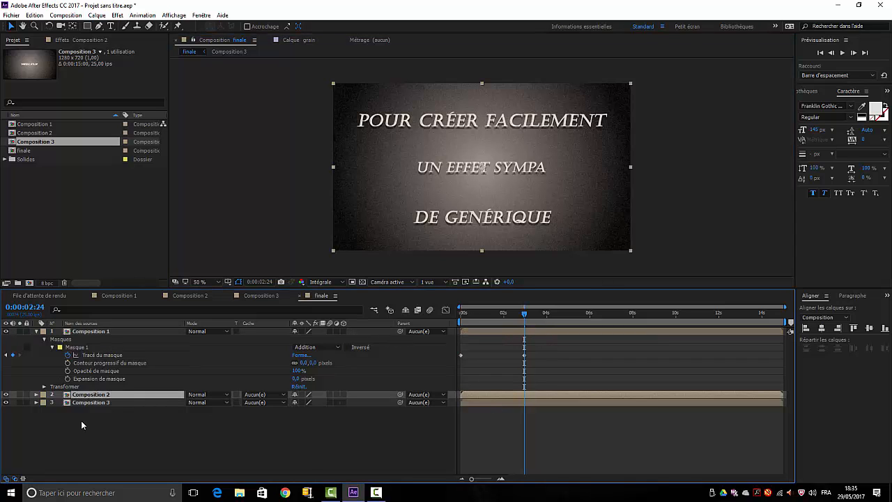
pyautogui.click(87, 27)
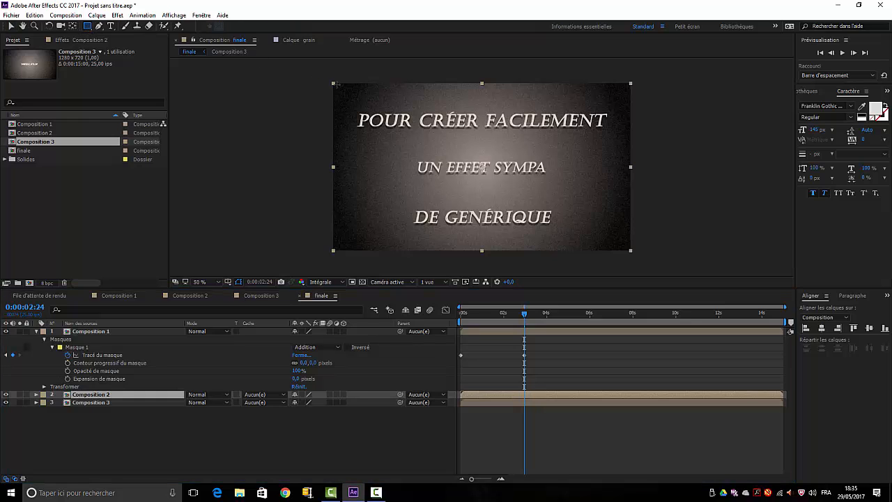
pyautogui.moveTo(337, 85); pyautogui.dragTo(631, 246)
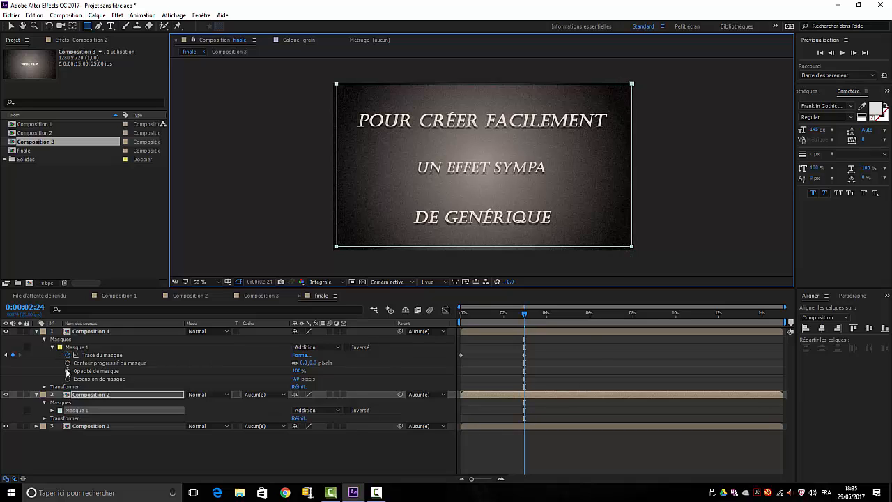
pyautogui.click(53, 410)
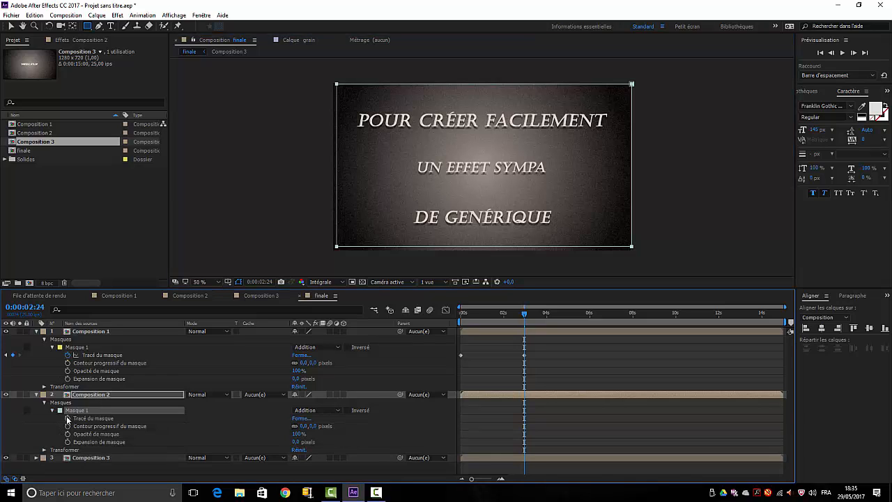
pyautogui.click(67, 418)
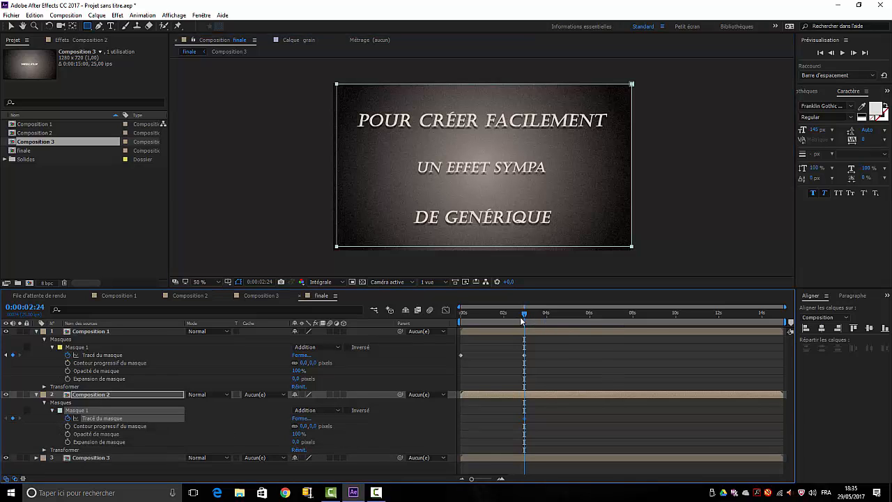
# At 0:00:05:23, collapse Composition 2's mask horizontally onto the frame's left edge to wipe the layer away.
pyautogui.moveTo(523, 311); pyautogui.dragTo(588, 314)
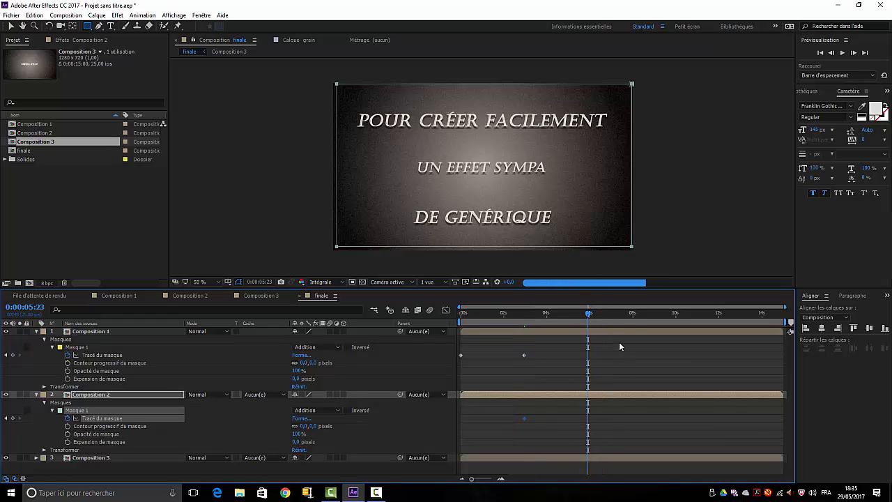
pyautogui.click(9, 28)
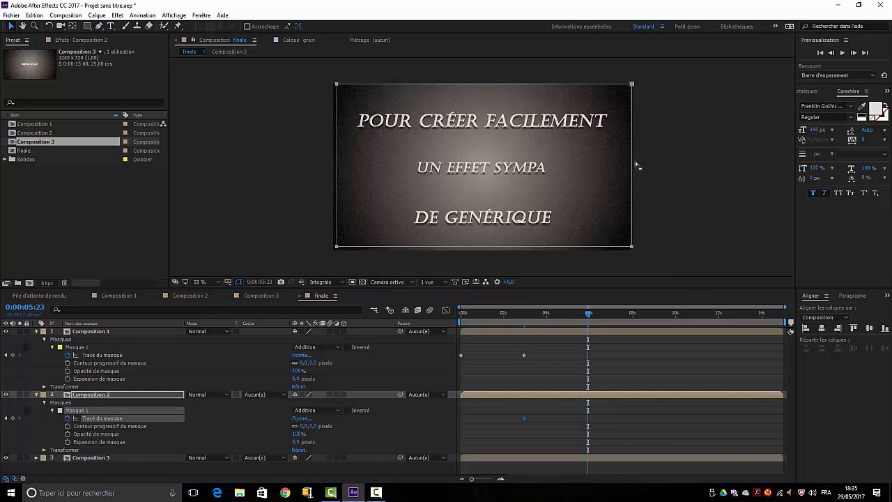
pyautogui.click(632, 163)
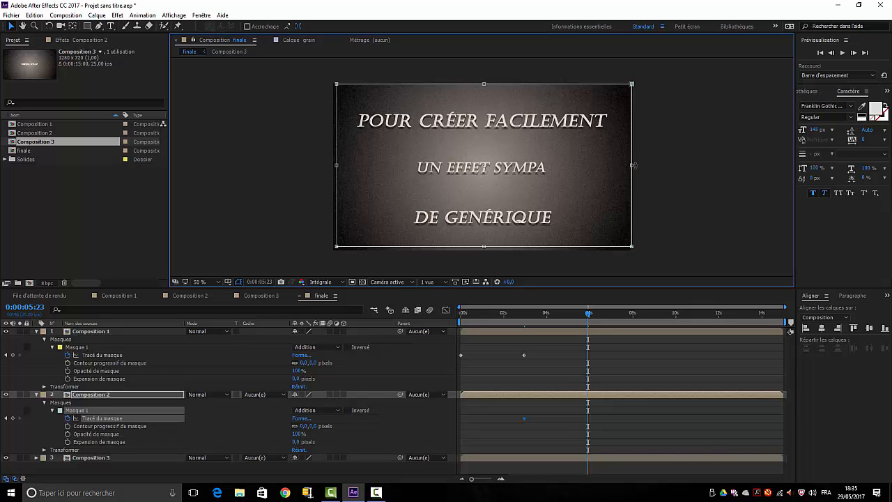
pyautogui.moveTo(631, 165); pyautogui.dragTo(336, 179)
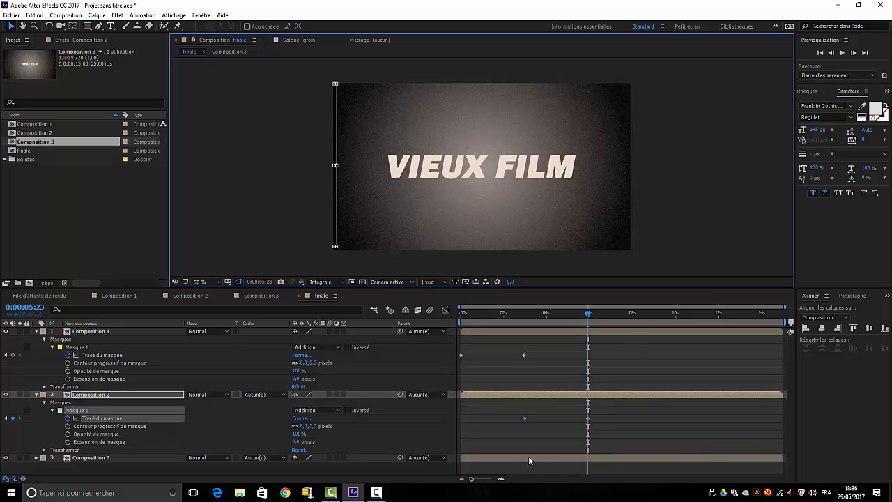
# Shift the Composition 3 layer to start at about 0:00:05:23 and return the current time to 0:00:00:00.
pyautogui.moveTo(520, 456); pyautogui.dragTo(645, 457)
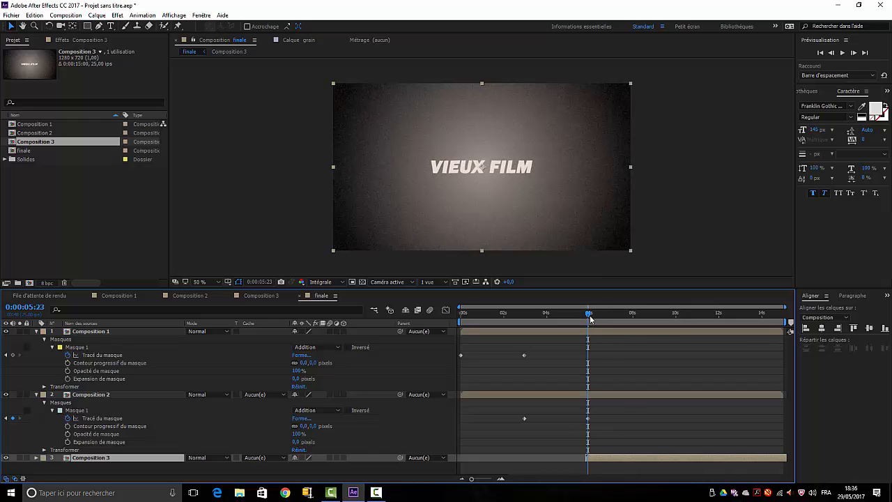
pyautogui.moveTo(589, 316); pyautogui.dragTo(466, 333)
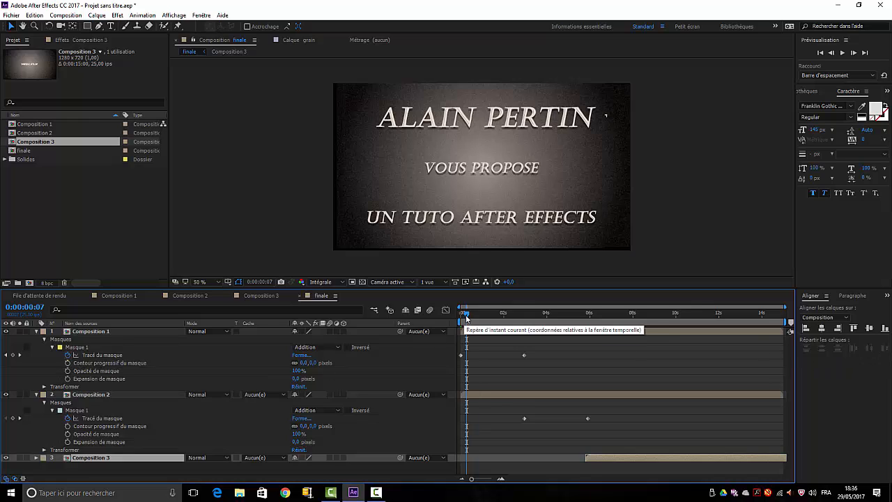
pyautogui.moveTo(469, 314); pyautogui.dragTo(460, 313)
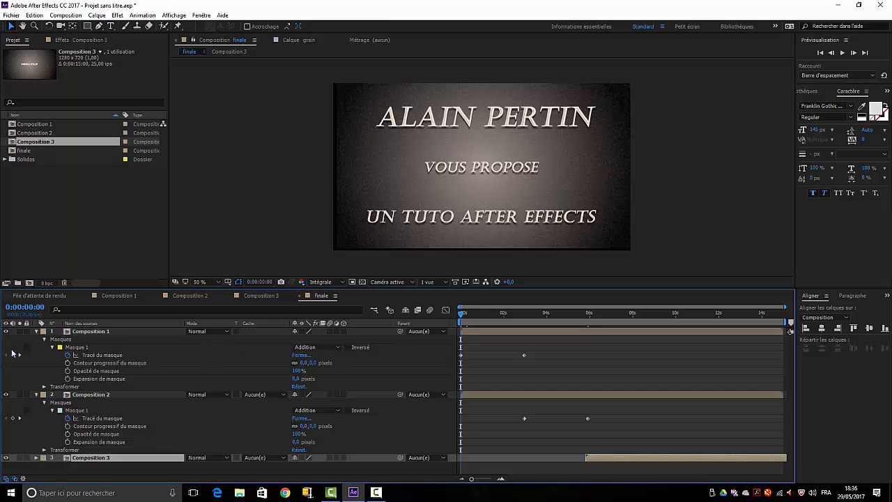
# Collapse the mask properties of the Composition 1 and Composition 2 layers and deselect all layers.
pyautogui.click(37, 333)
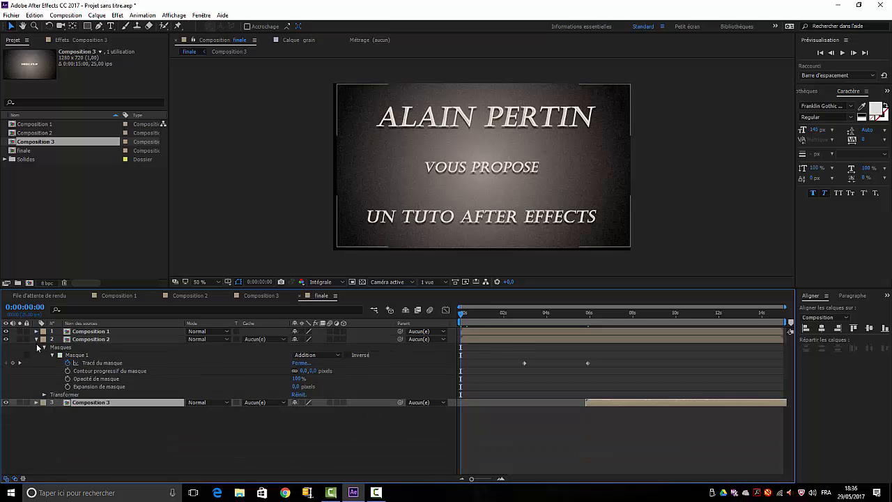
pyautogui.click(36, 339)
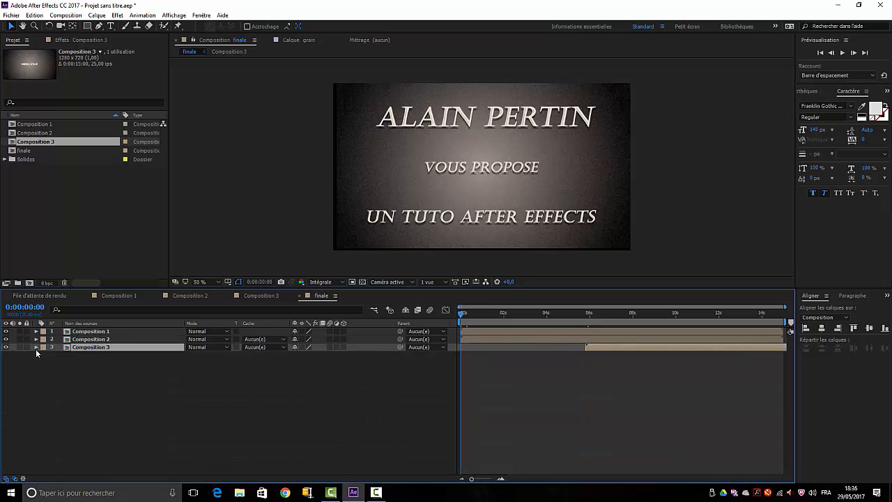
pyautogui.click(169, 419)
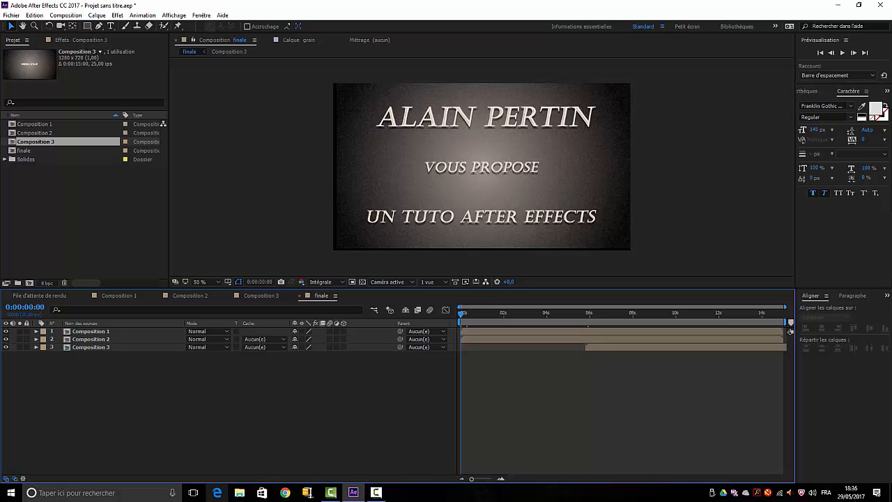
# Import rayuresl.mp4 into the project from the "tuto_old _cine" folder on the TOSHIBA EXT (G:) drive.
pyautogui.click(240, 493)
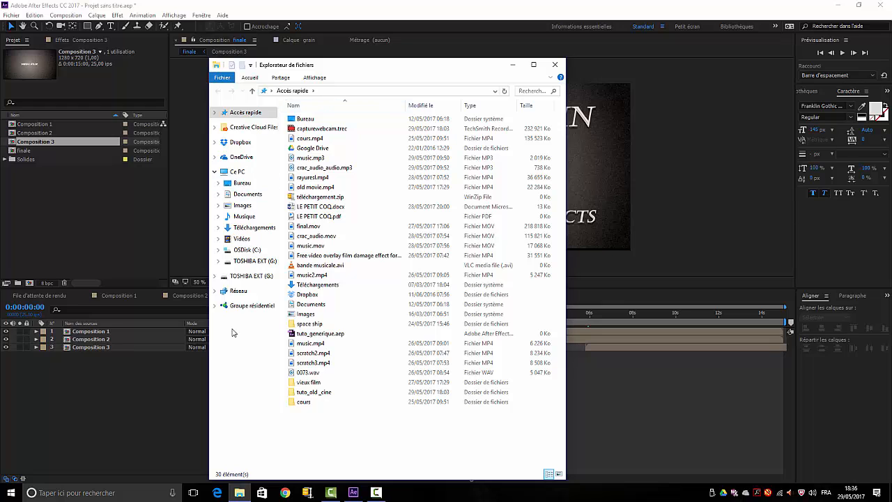
pyautogui.click(246, 278)
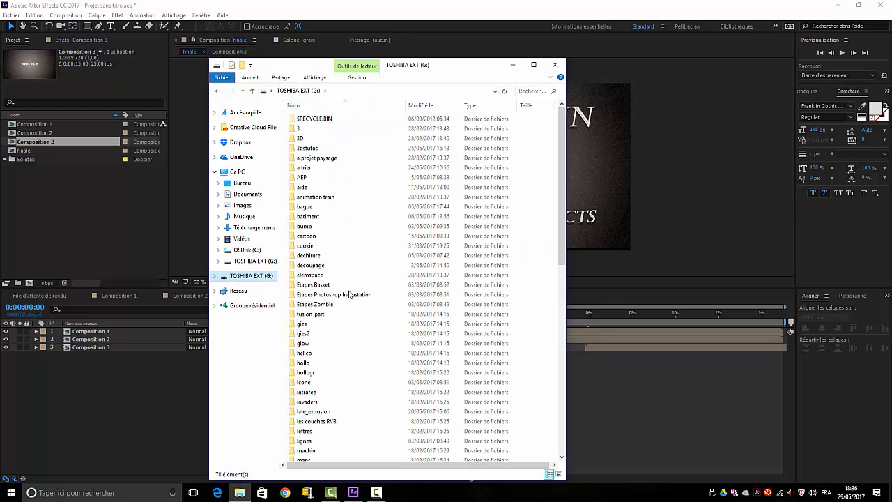
pyautogui.scroll(-3, 362, 311)
pyautogui.scroll(-2, 373, 321)
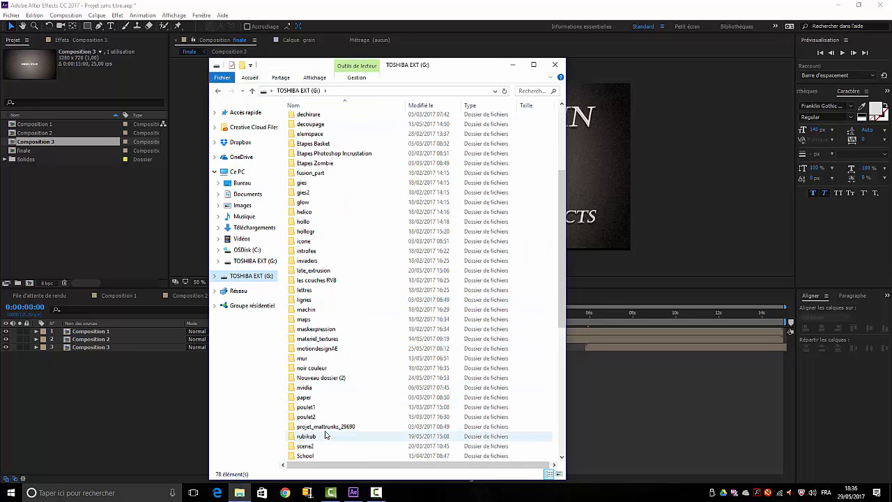
pyautogui.scroll(-6, 310, 411)
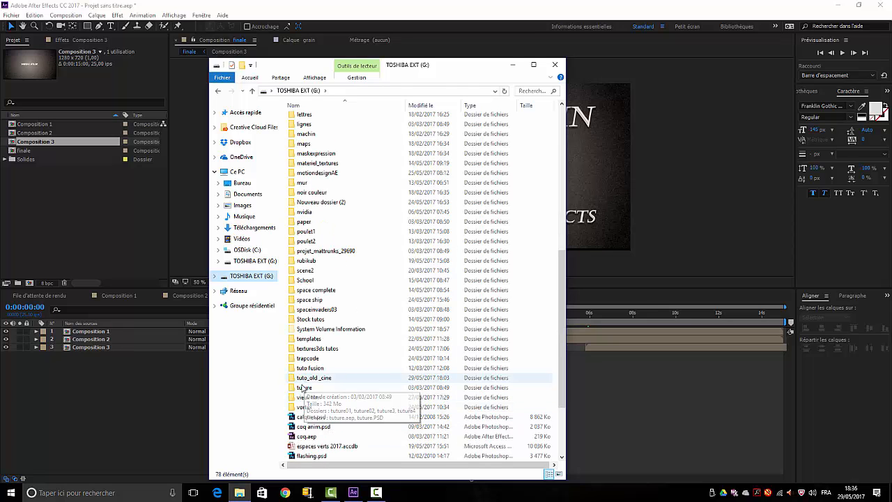
pyautogui.doubleClick(317, 379)
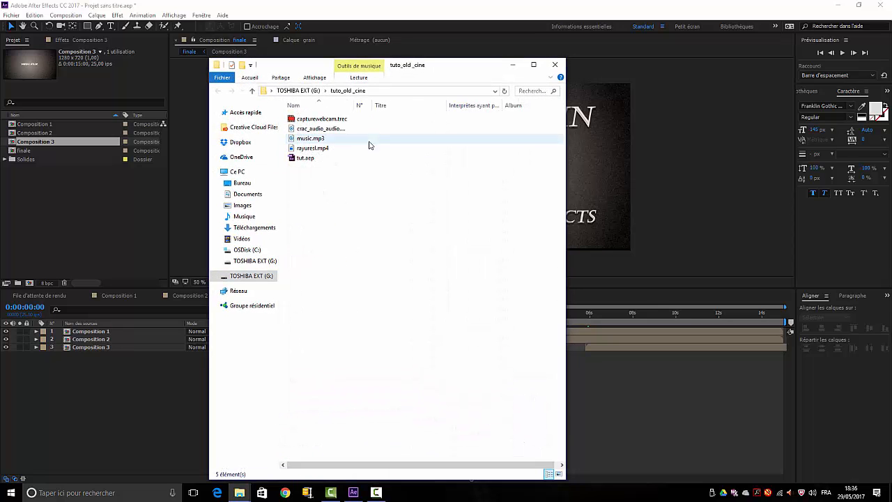
pyautogui.click(312, 148)
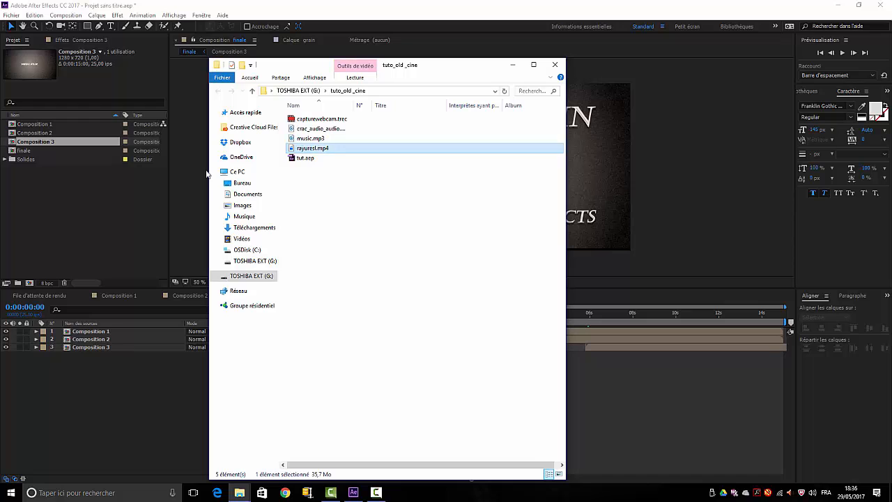
pyautogui.moveTo(207, 173); pyautogui.dragTo(62, 221)
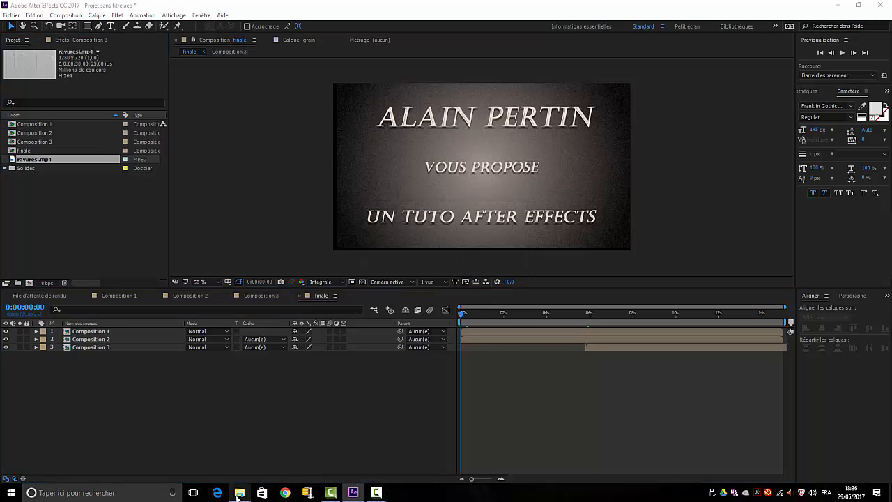
# Import music.mp3 from the same "tuto_old _cine" folder into the project.
pyautogui.moveTo(241, 493)
pyautogui.click(276, 456)
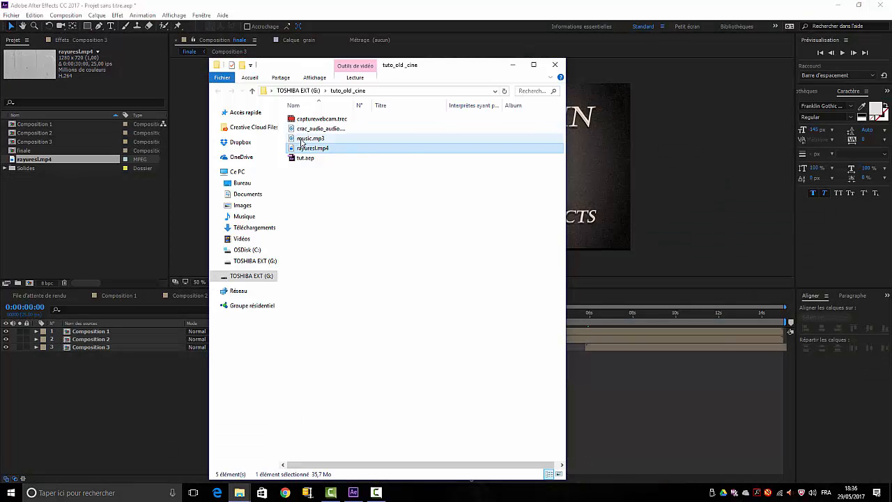
pyautogui.moveTo(301, 141); pyautogui.dragTo(34, 216)
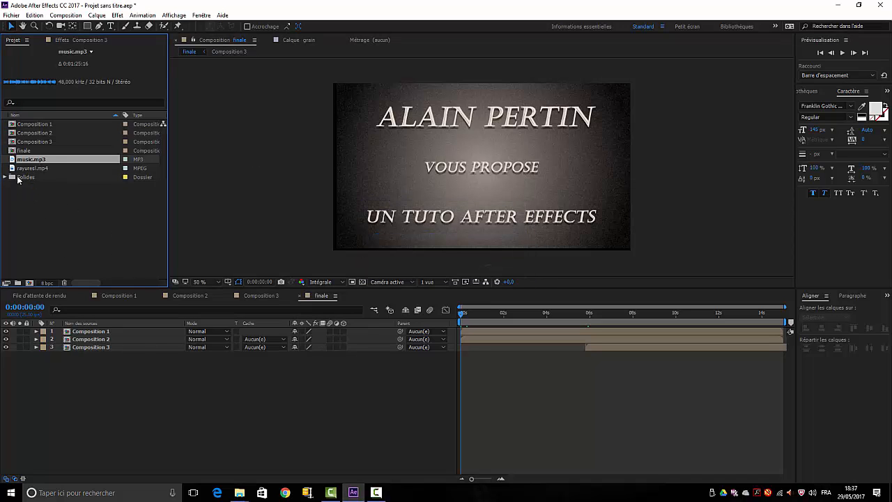
# Add rayuresl.mp4 as the top layer of the finale composition and set its blending mode to Incrustation.
pyautogui.moveTo(25, 172); pyautogui.dragTo(73, 334)
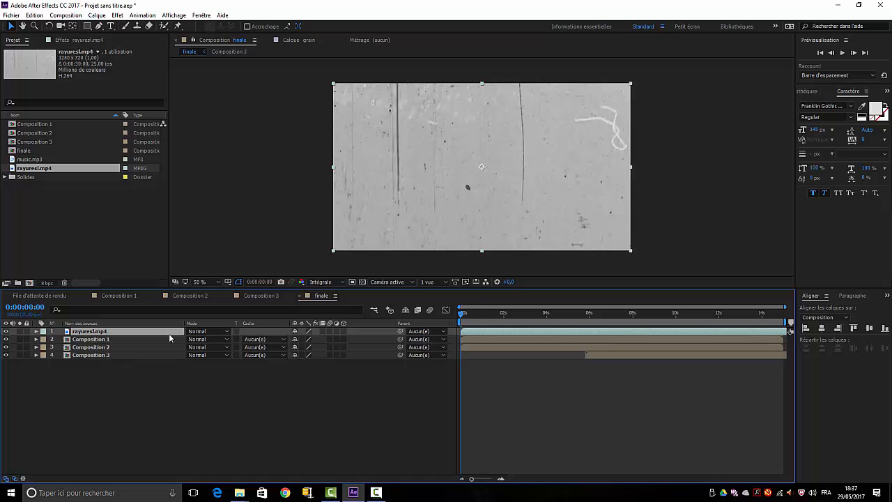
pyautogui.click(225, 332)
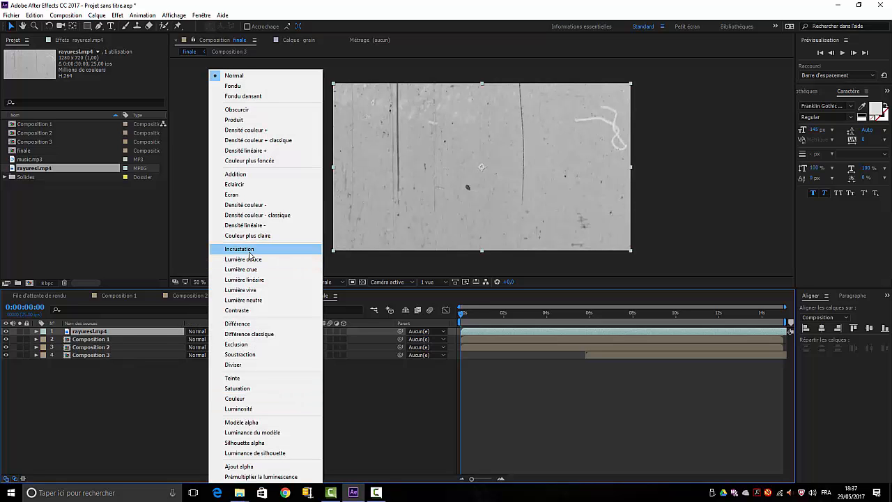
pyautogui.click(265, 249)
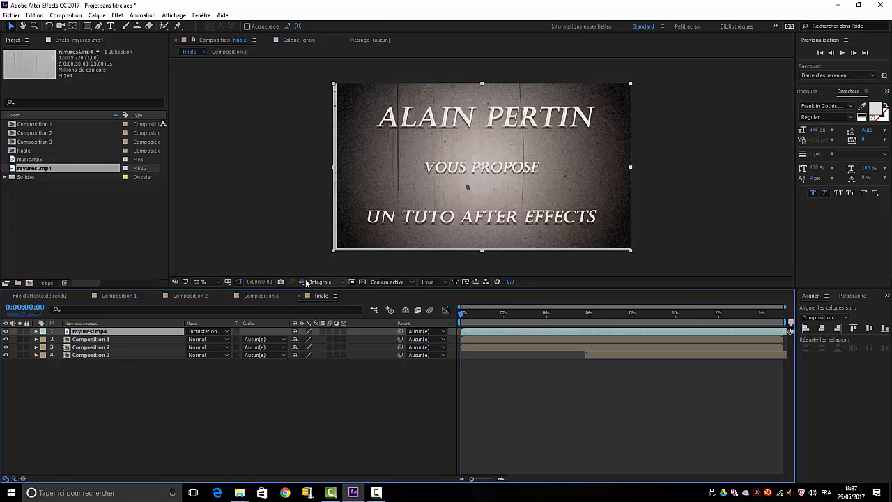
# Scale the rayuresl.mp4 layer down slightly so it no longer extends past the masked title image's left and lower edges.
pyautogui.click(219, 282)
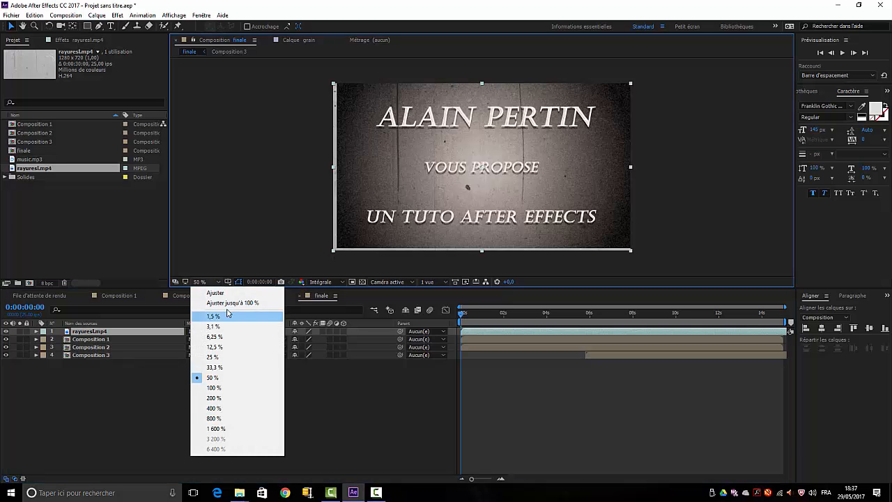
pyautogui.click(225, 303)
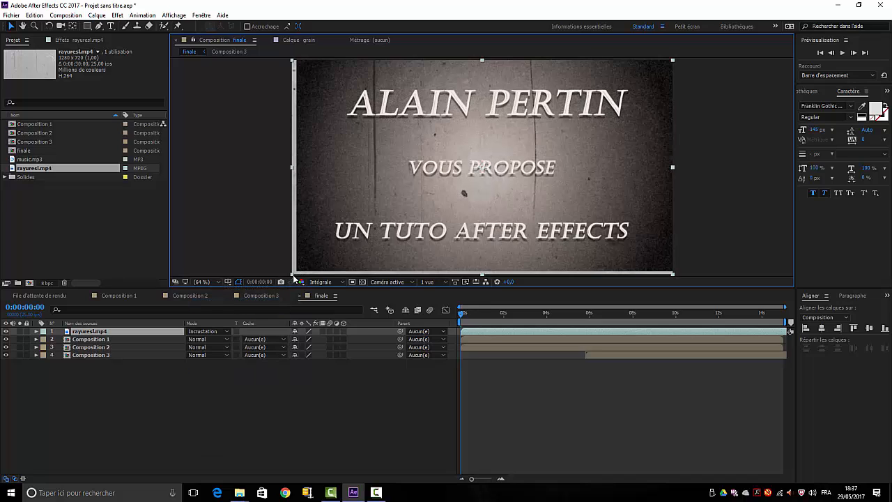
pyautogui.moveTo(293, 274); pyautogui.dragTo(298, 270)
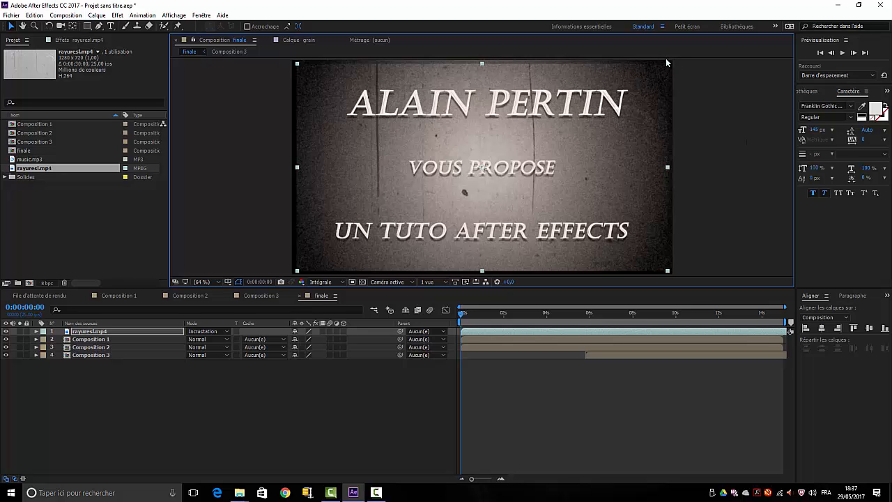
pyautogui.moveTo(668, 67); pyautogui.dragTo(668, 66)
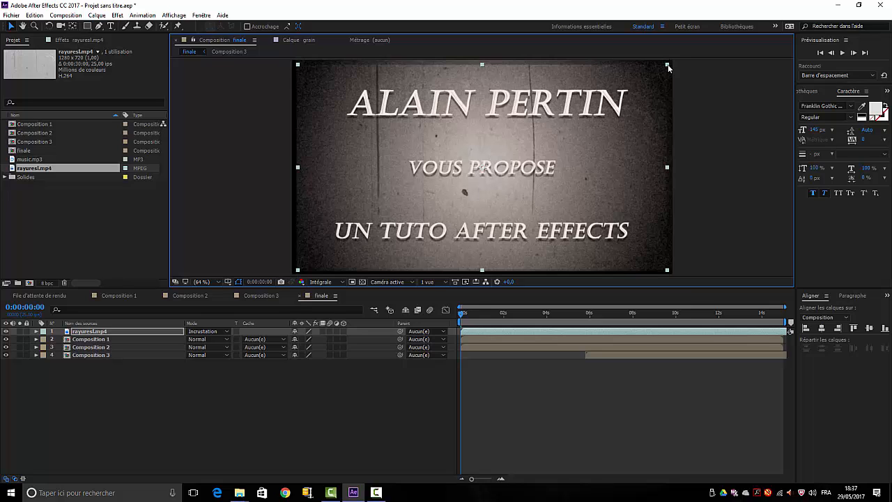
pyautogui.click(359, 416)
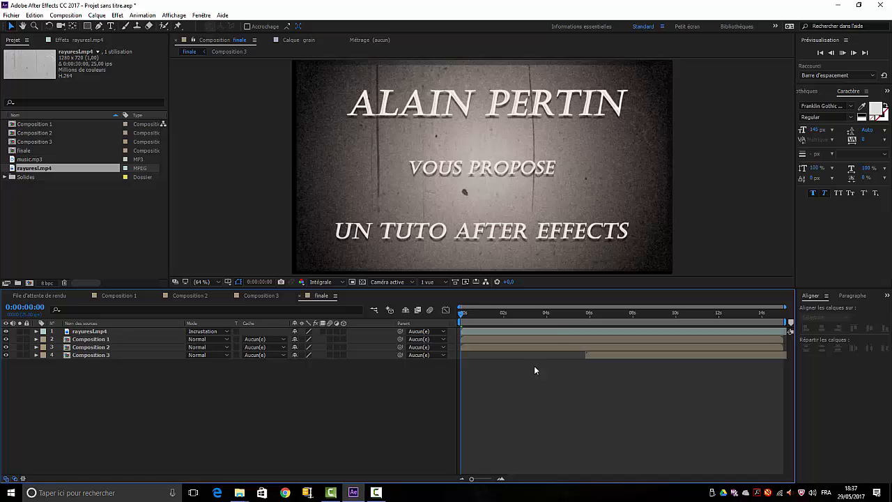
# Add music.mp3 as the bottom layer of the finale composition and preview the result, ending back at 0:00:00:00.
pyautogui.press('space')
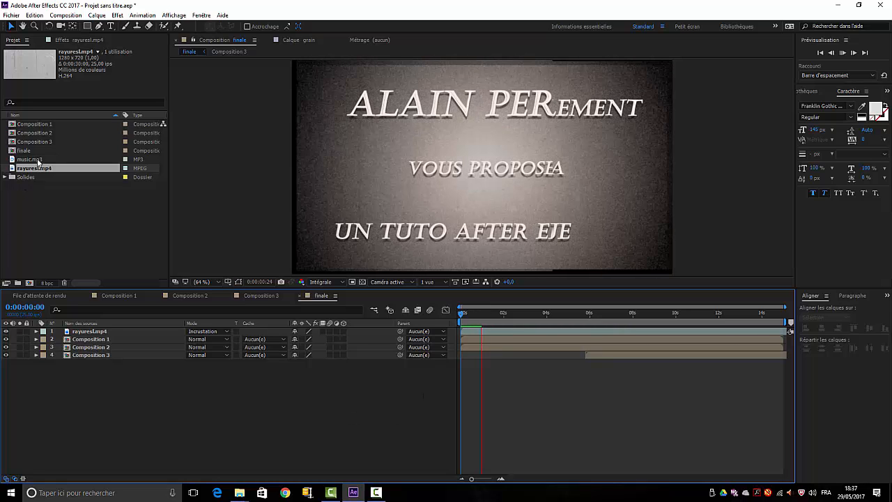
pyautogui.moveTo(39, 161); pyautogui.dragTo(101, 405)
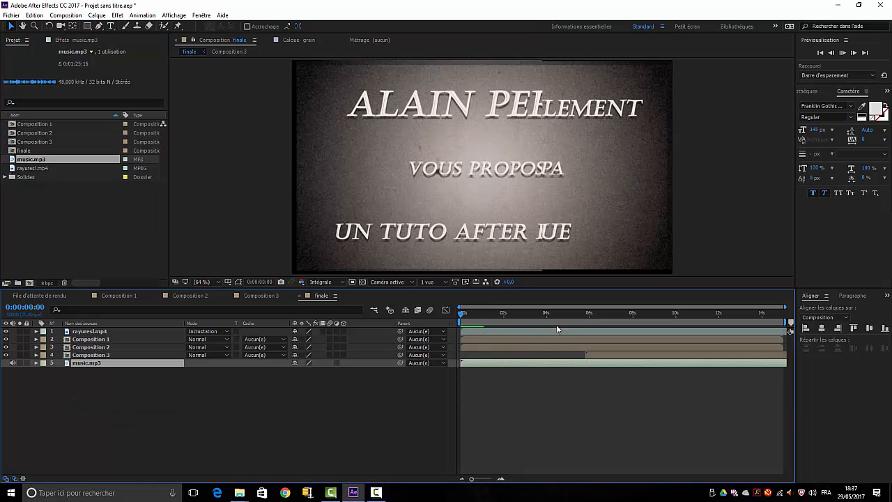
pyautogui.press('space')
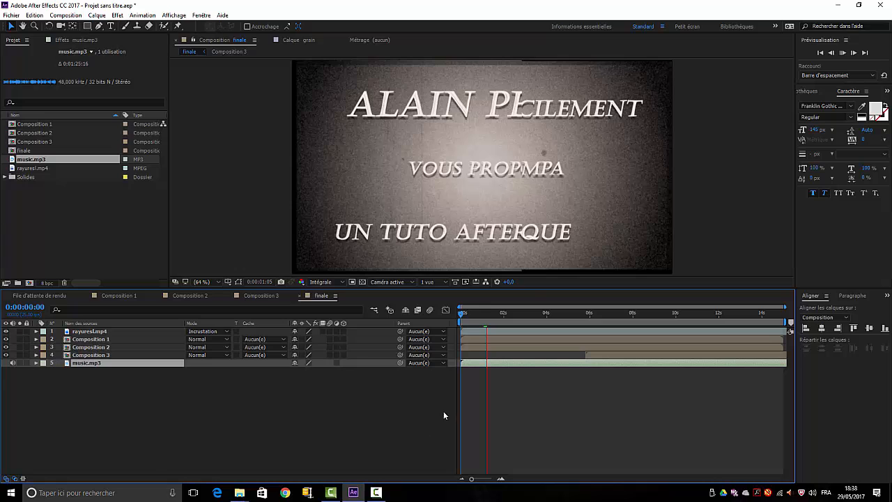
pyautogui.click(474, 333)
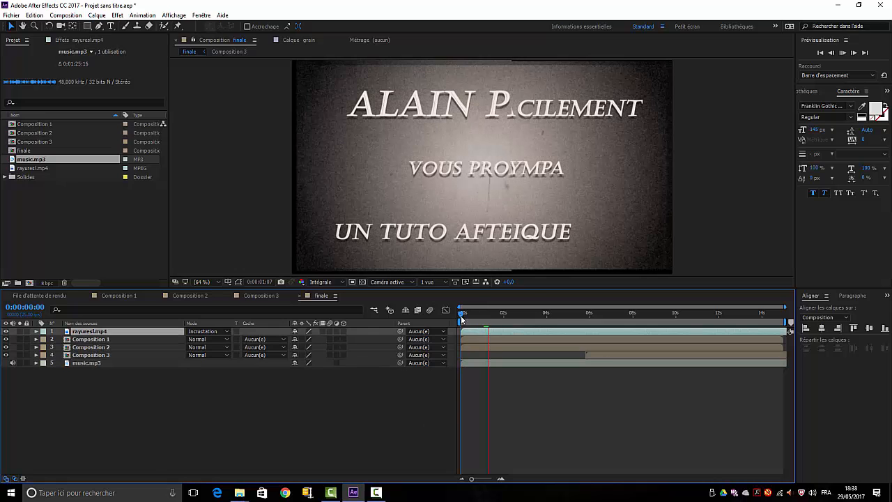
pyautogui.click(461, 318)
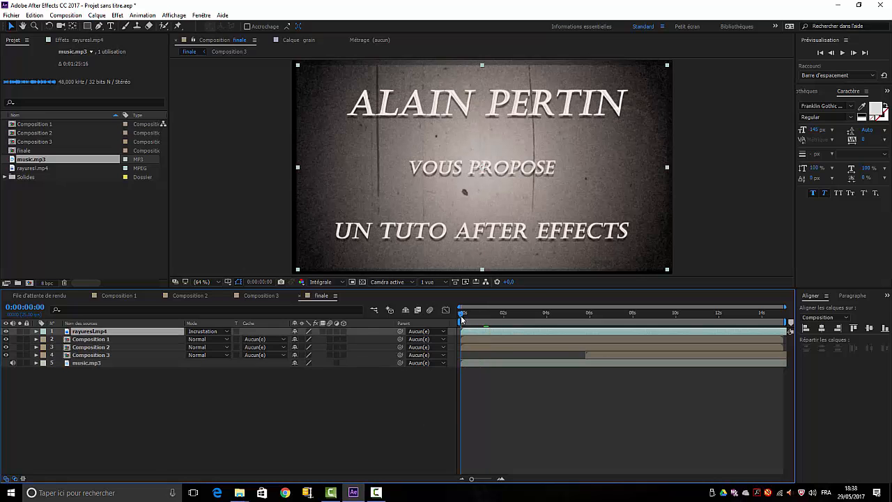
pyautogui.click(121, 418)
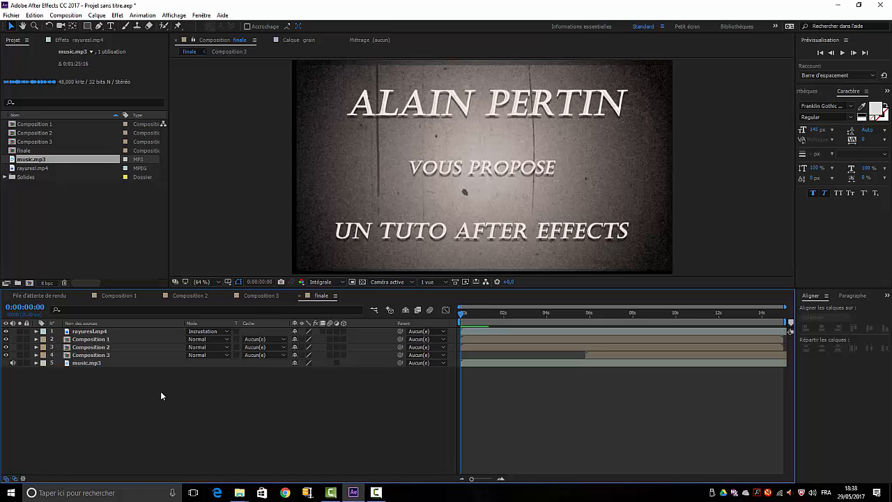
pyautogui.click(372, 264)
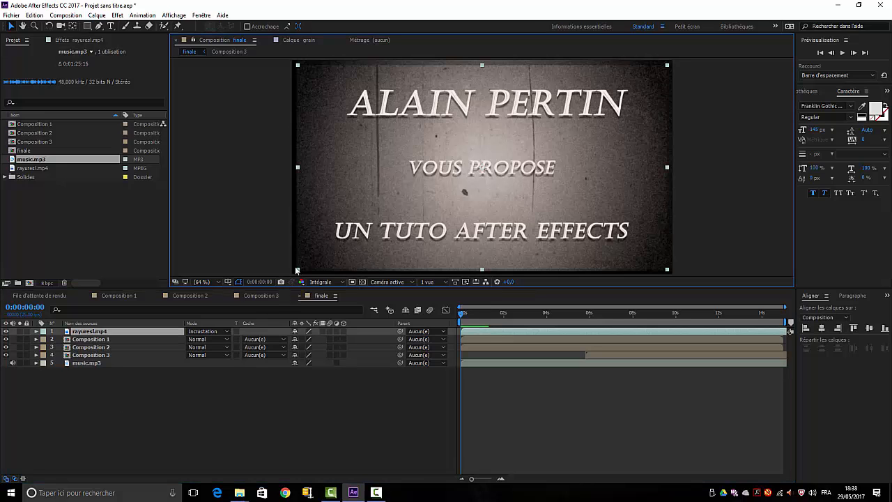
pyautogui.moveTo(297, 270); pyautogui.dragTo(294, 276)
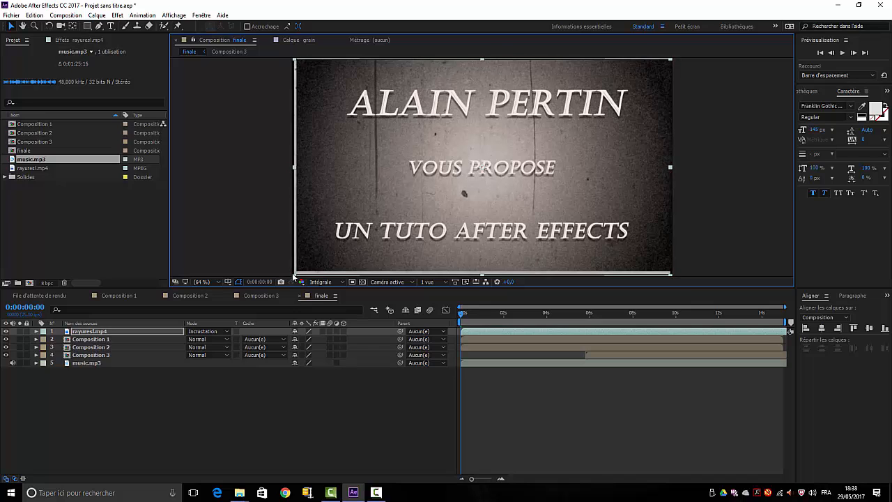
pyautogui.click(40, 16)
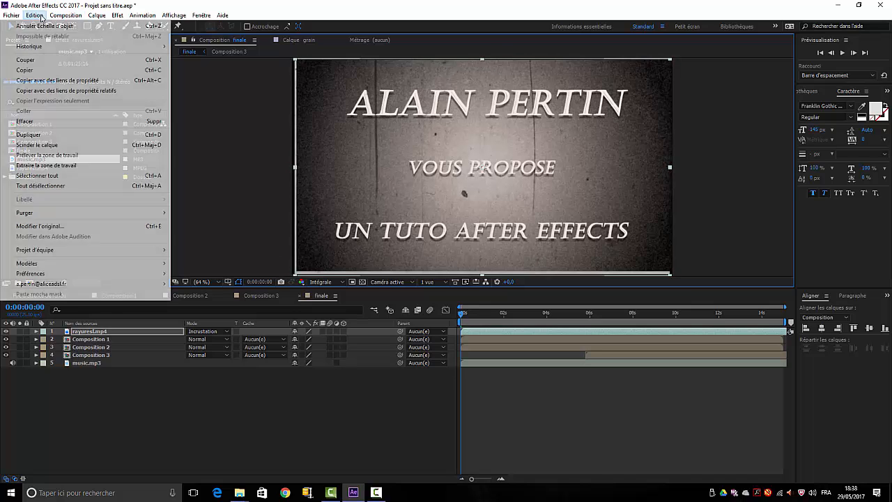
pyautogui.click(44, 26)
# Mute the music.mp3 layer and preview the finale composition from its beginning.
pyautogui.click(96, 340)
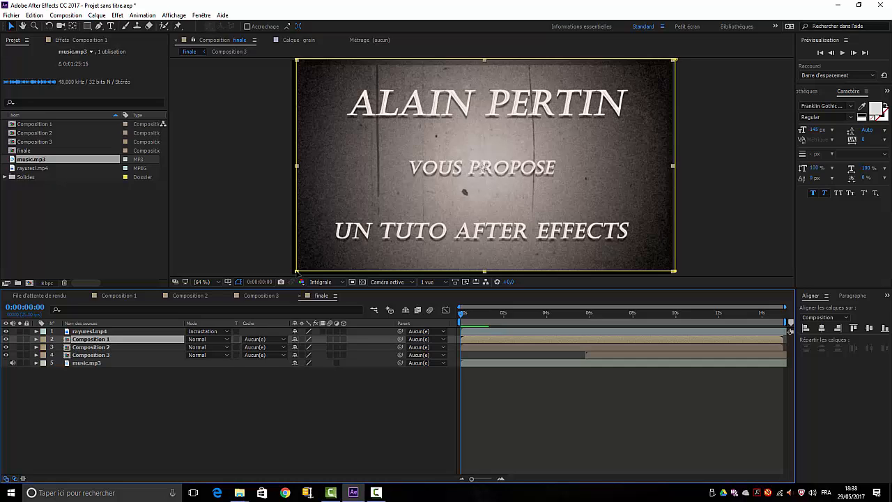
pyautogui.click(313, 401)
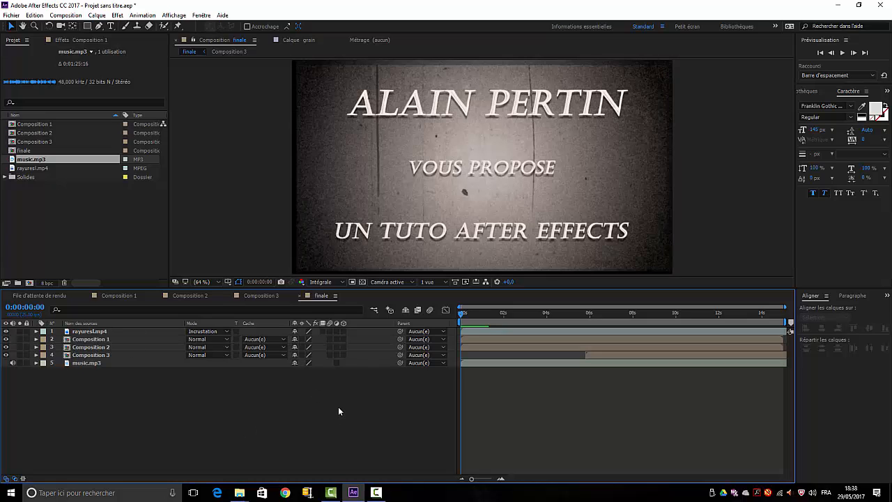
pyautogui.click(12, 363)
pyautogui.press('space')
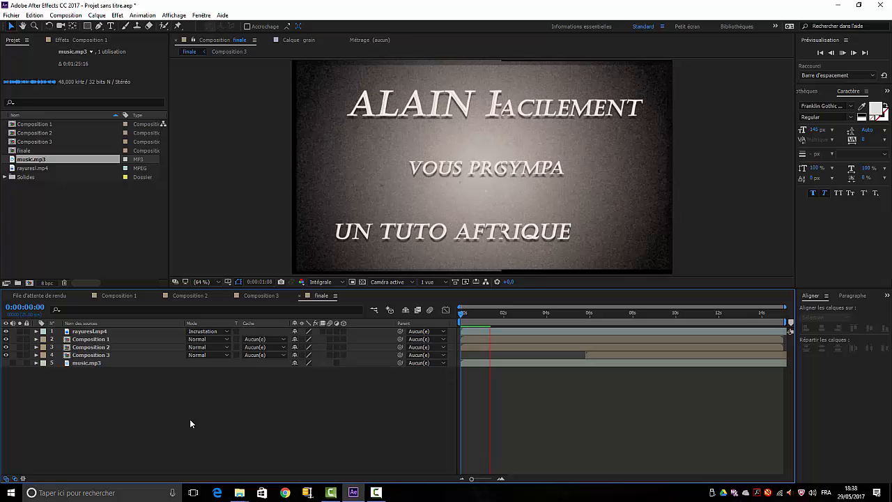